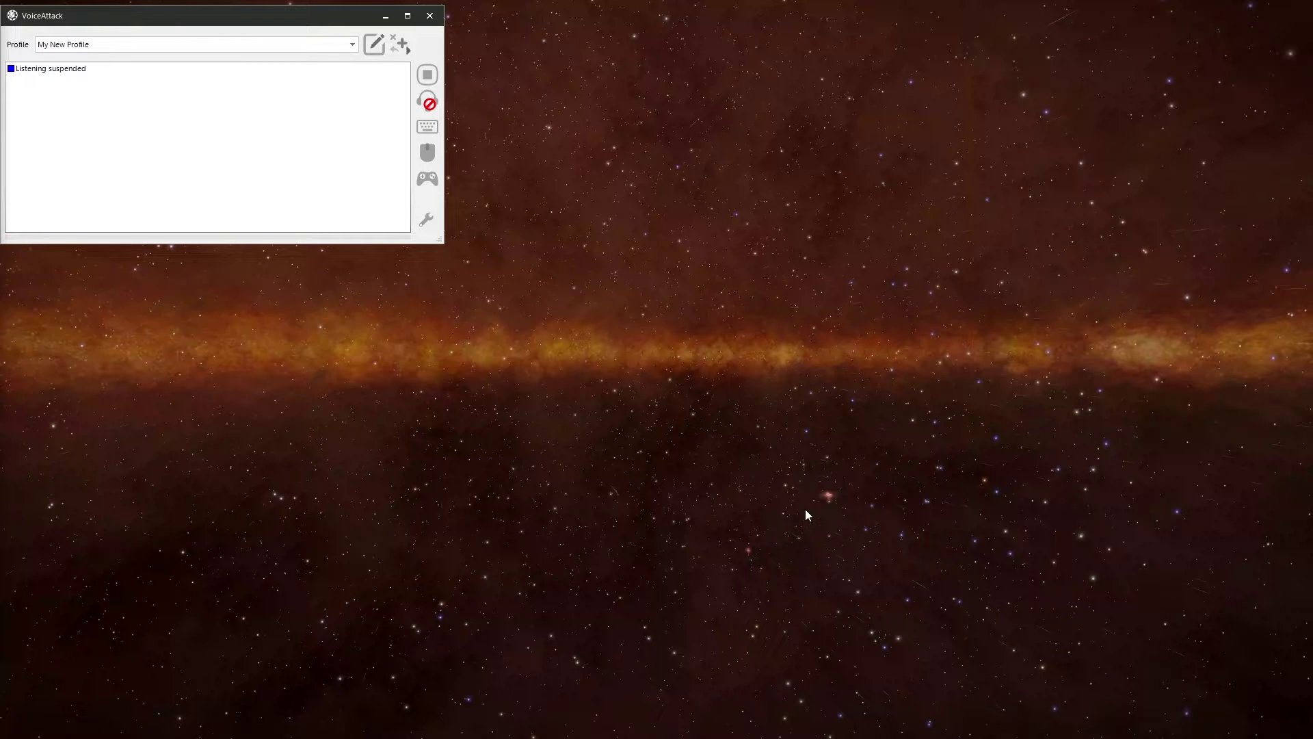
# Edit the Deploy Gear command in My New Profile and add a G key press-and-release action.
pyautogui.click(375, 48)
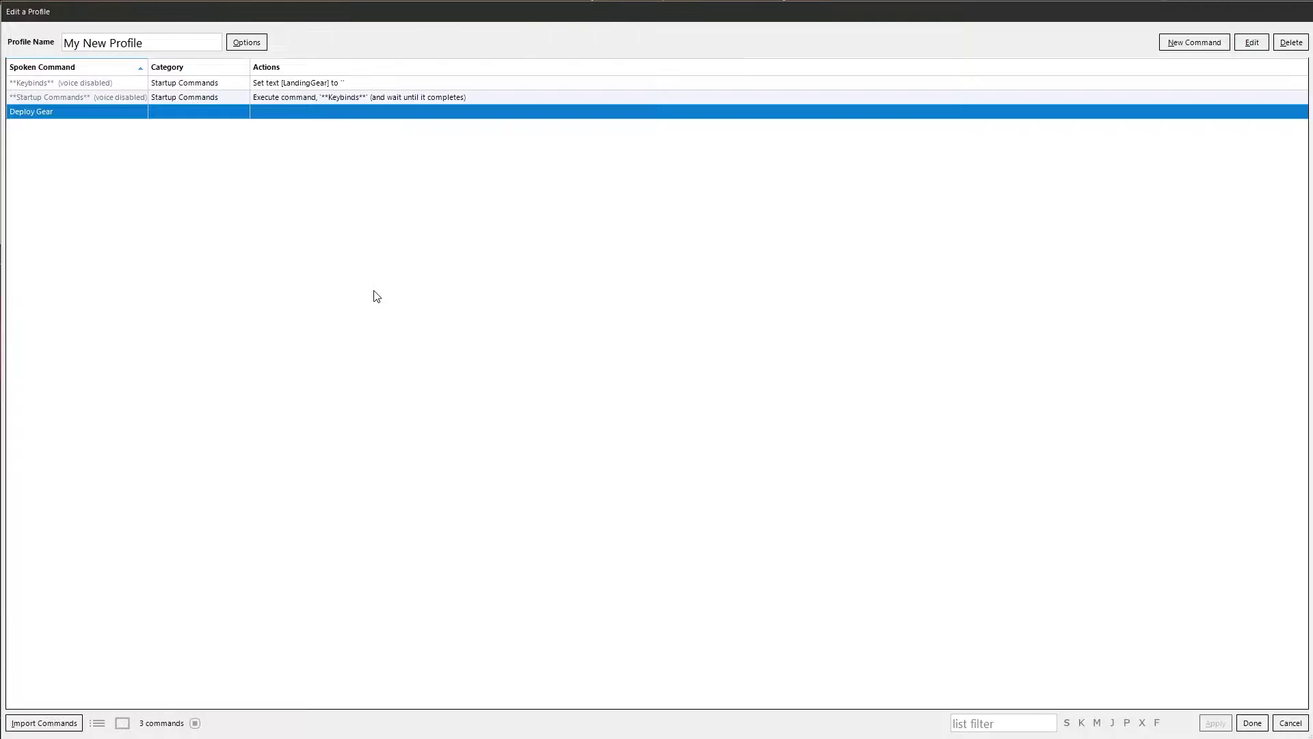
pyautogui.doubleClick(55, 112)
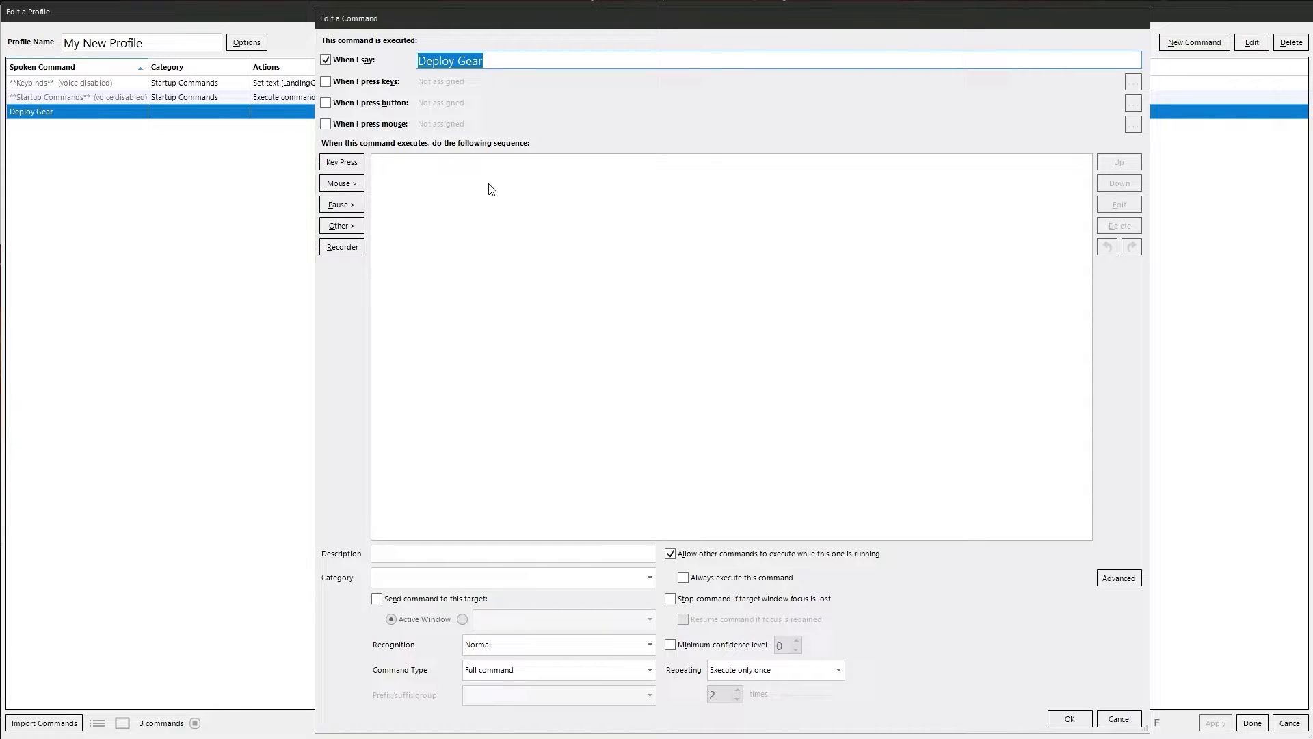
pyautogui.click(343, 168)
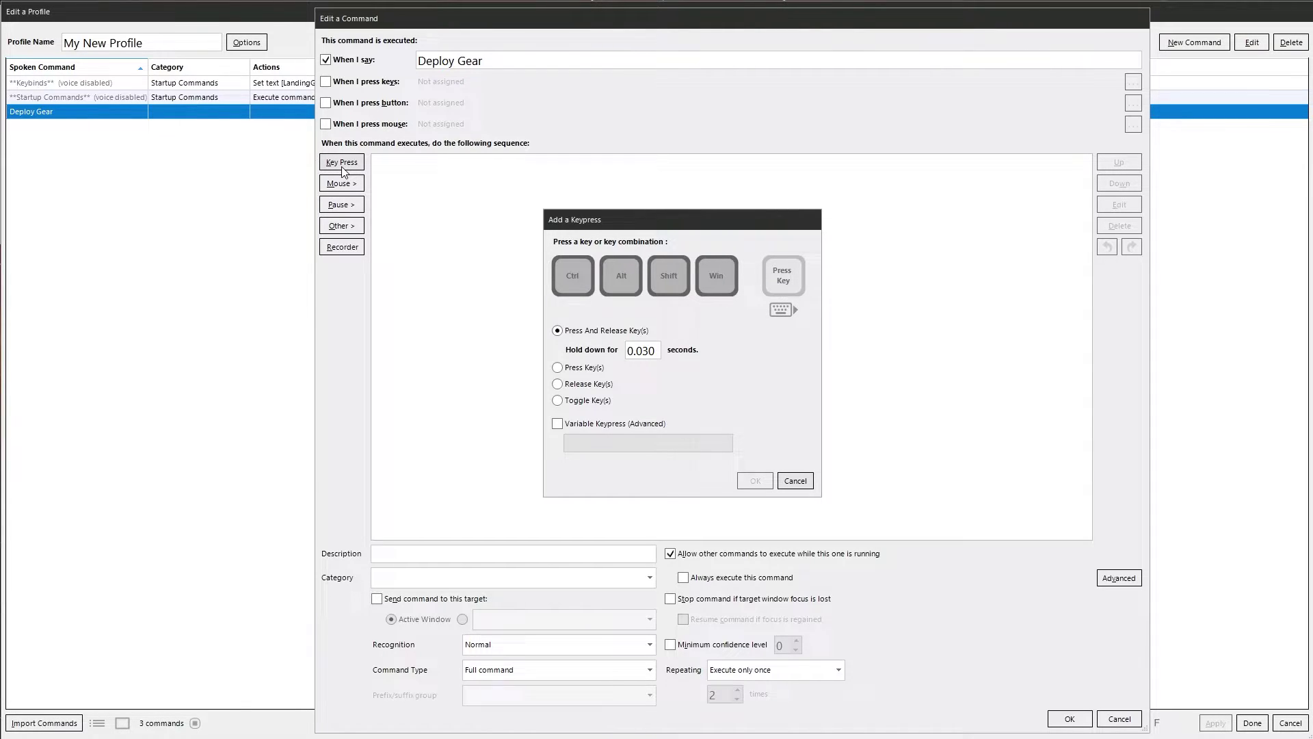
pyautogui.press('g')
pyautogui.click(755, 481)
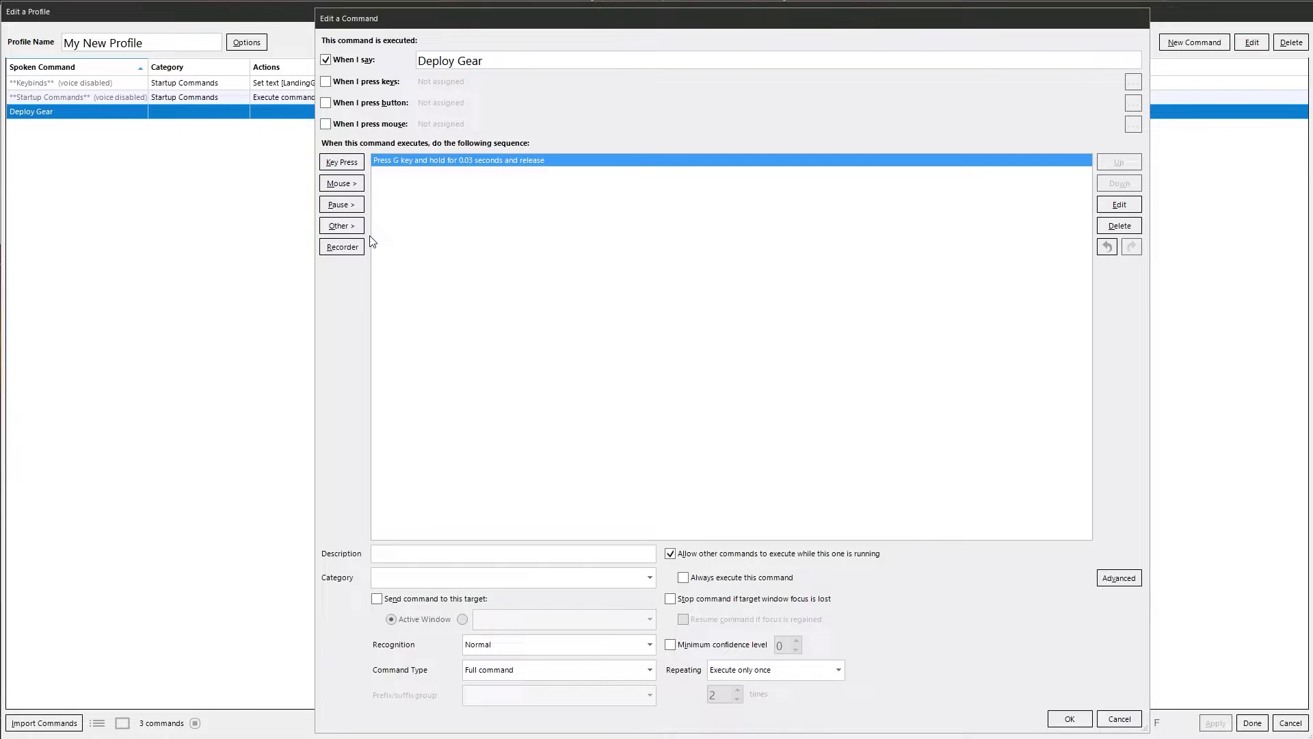
# Create a Say Something with Text-To-Speech action reading "Gear is deployed" and preview the speech.
pyautogui.click(350, 229)
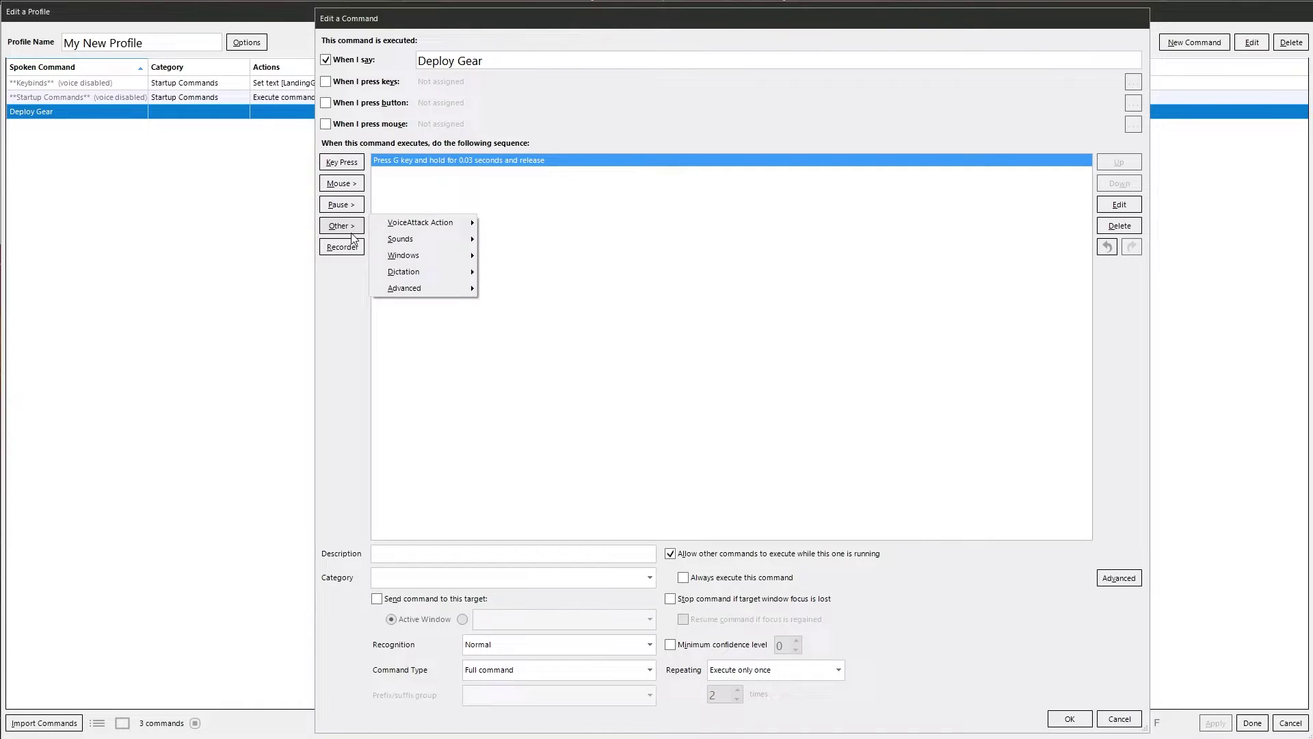
pyautogui.moveTo(414, 244)
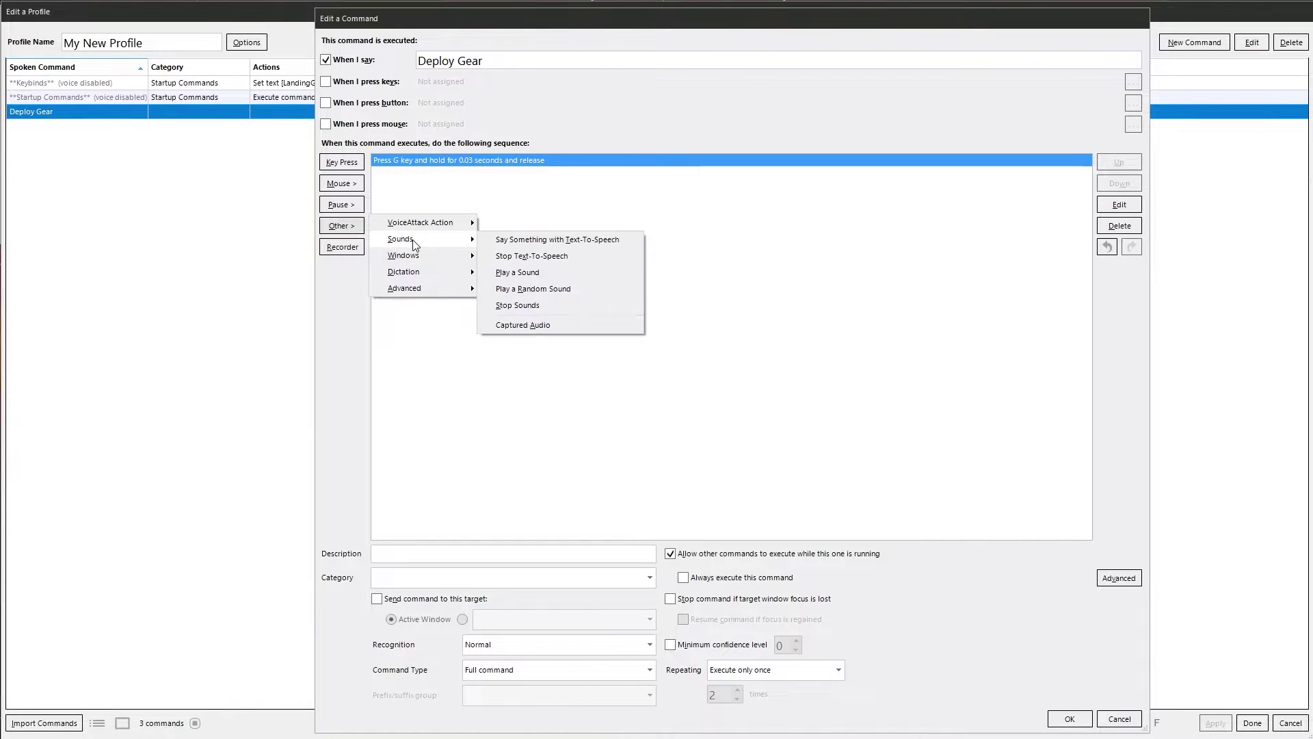
pyautogui.click(554, 240)
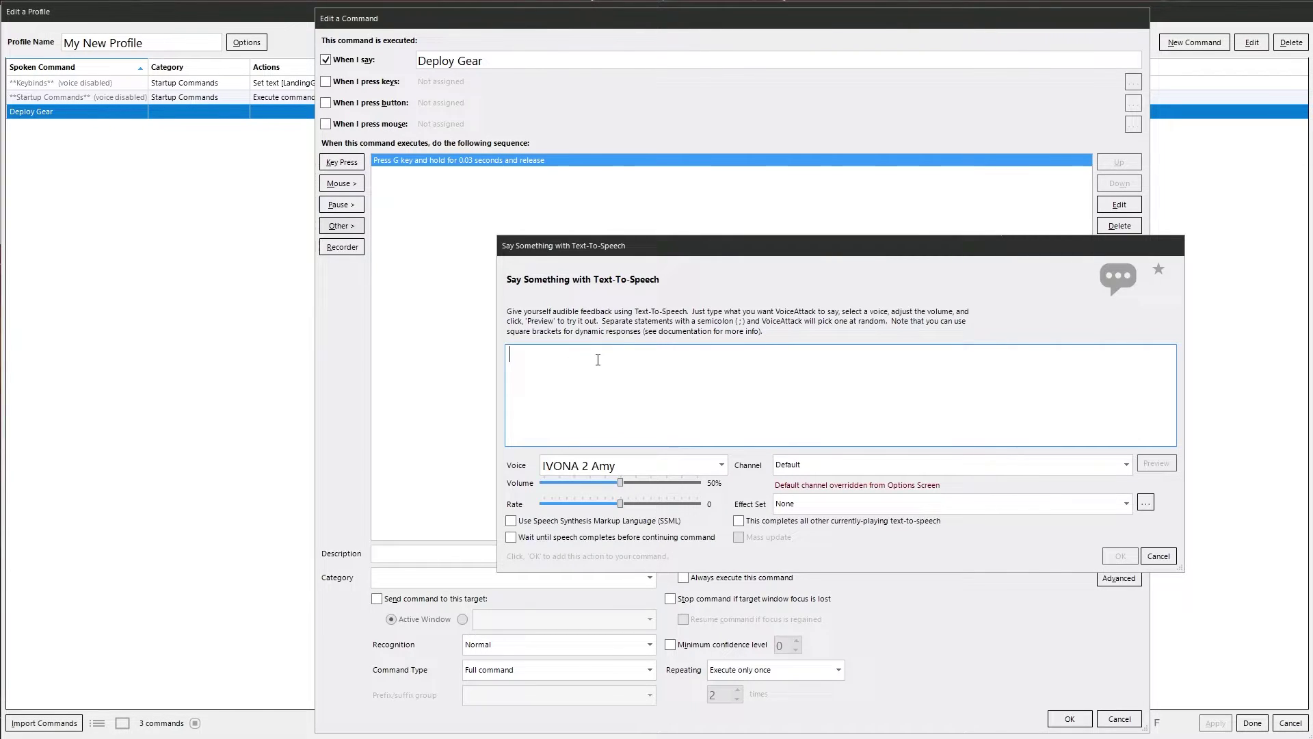
pyautogui.write('Gea')
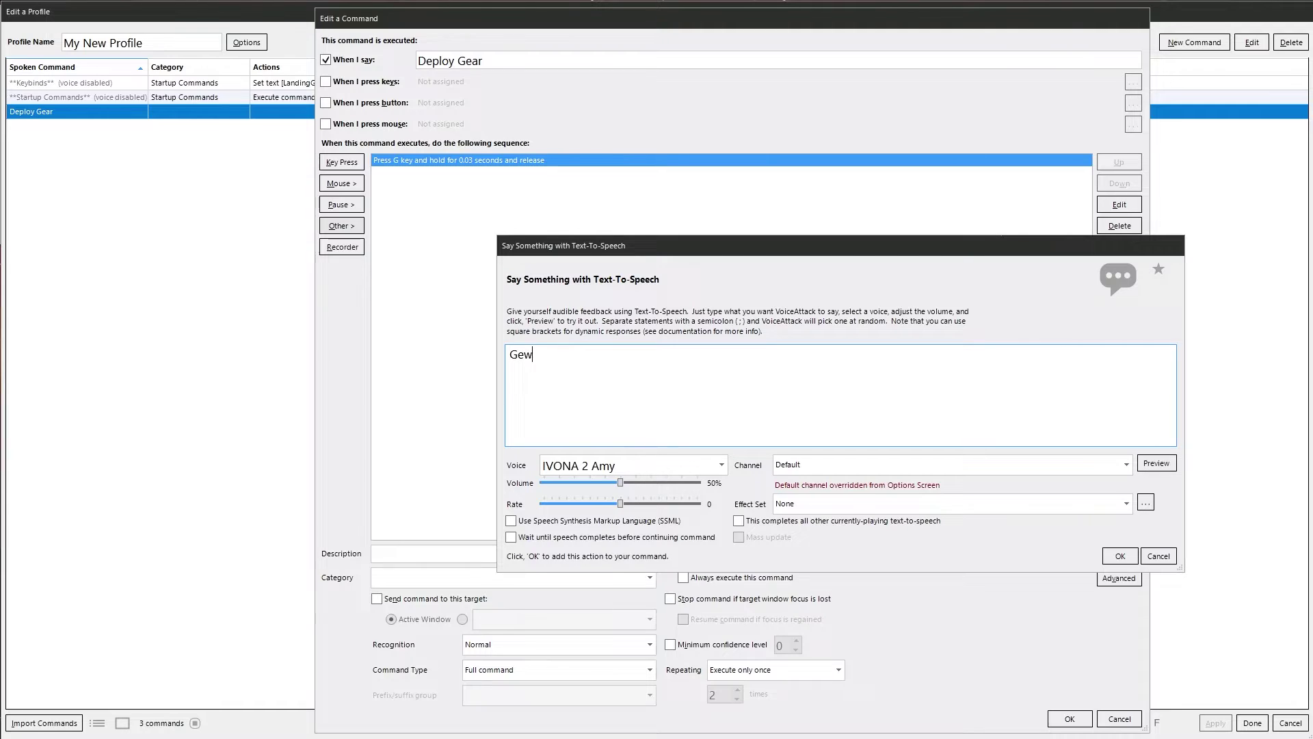
pyautogui.write('r')
pyautogui.press('BackSpace')
pyautogui.press('BackSpace')
pyautogui.write('eet')
pyautogui.press('BackSpace')
pyautogui.press('BackSpace')
pyautogui.press('BackSpace')
pyautogui.press('BackSpace')
pyautogui.press('BackSpace')
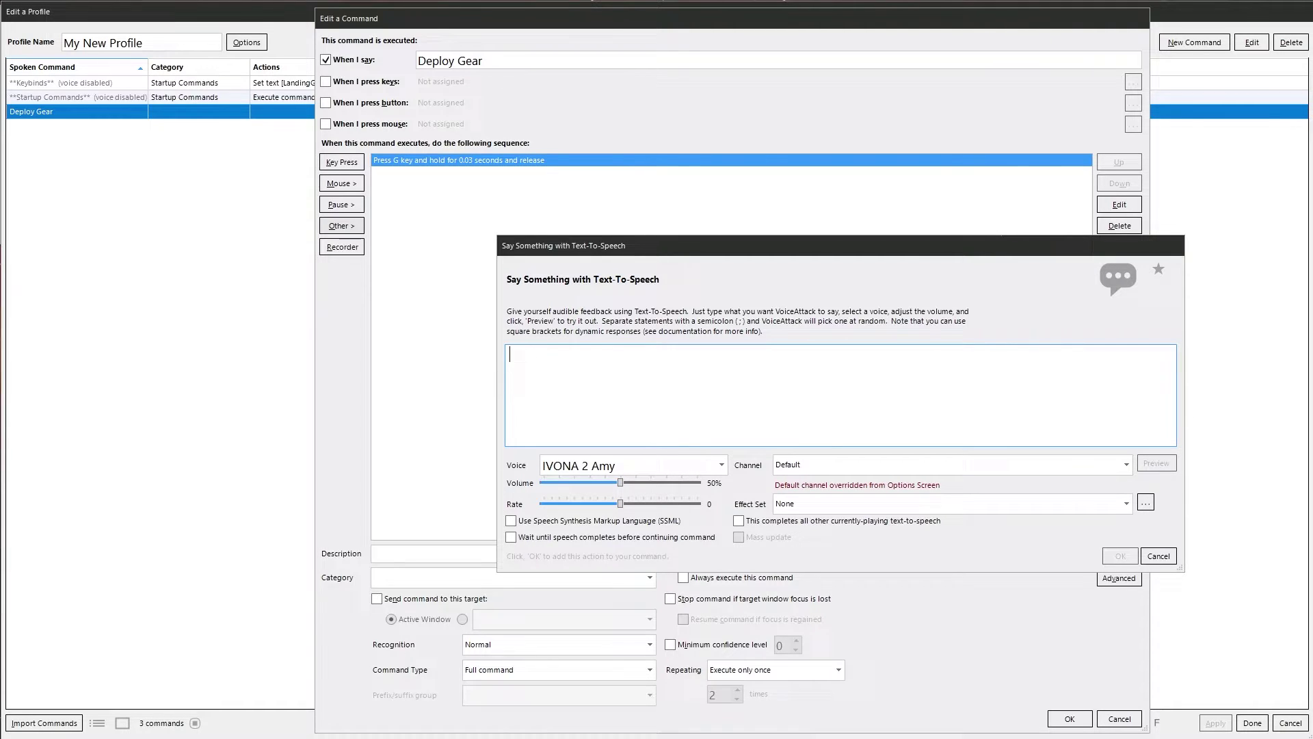
pyautogui.write('Gear')
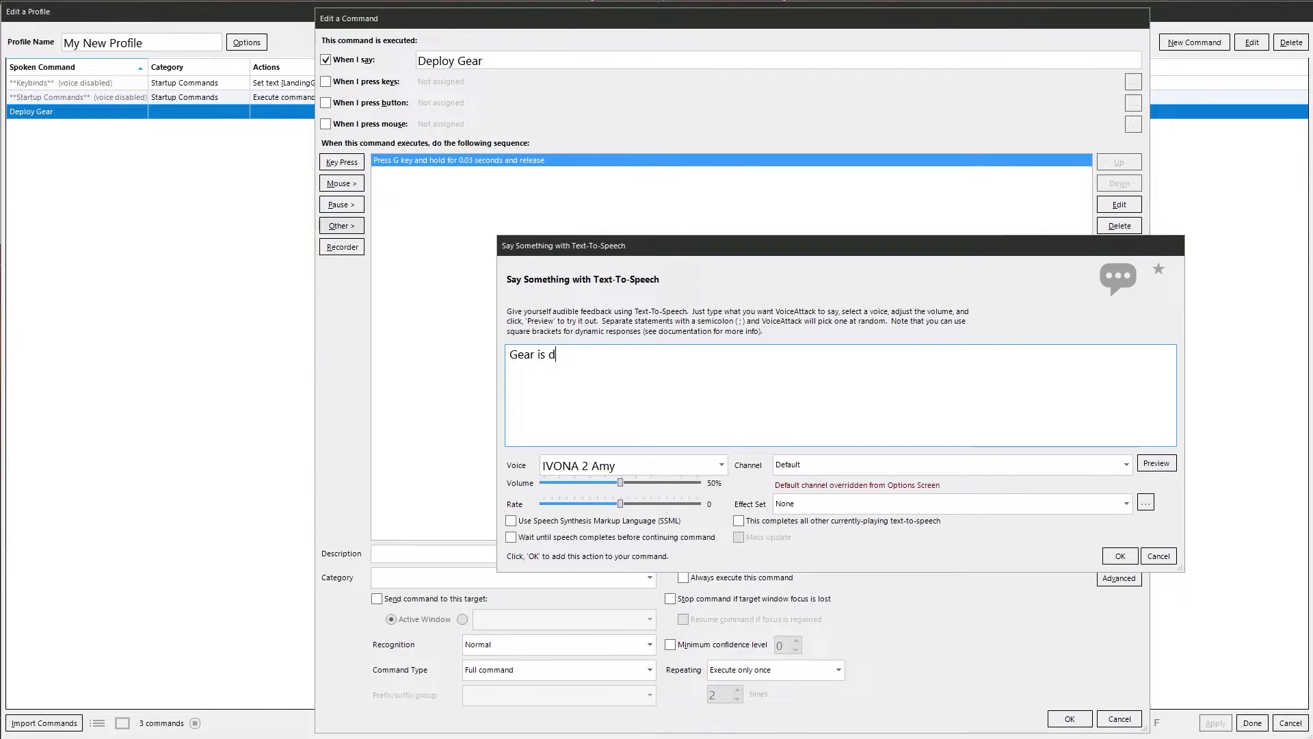
pyautogui.write(' is deployed')
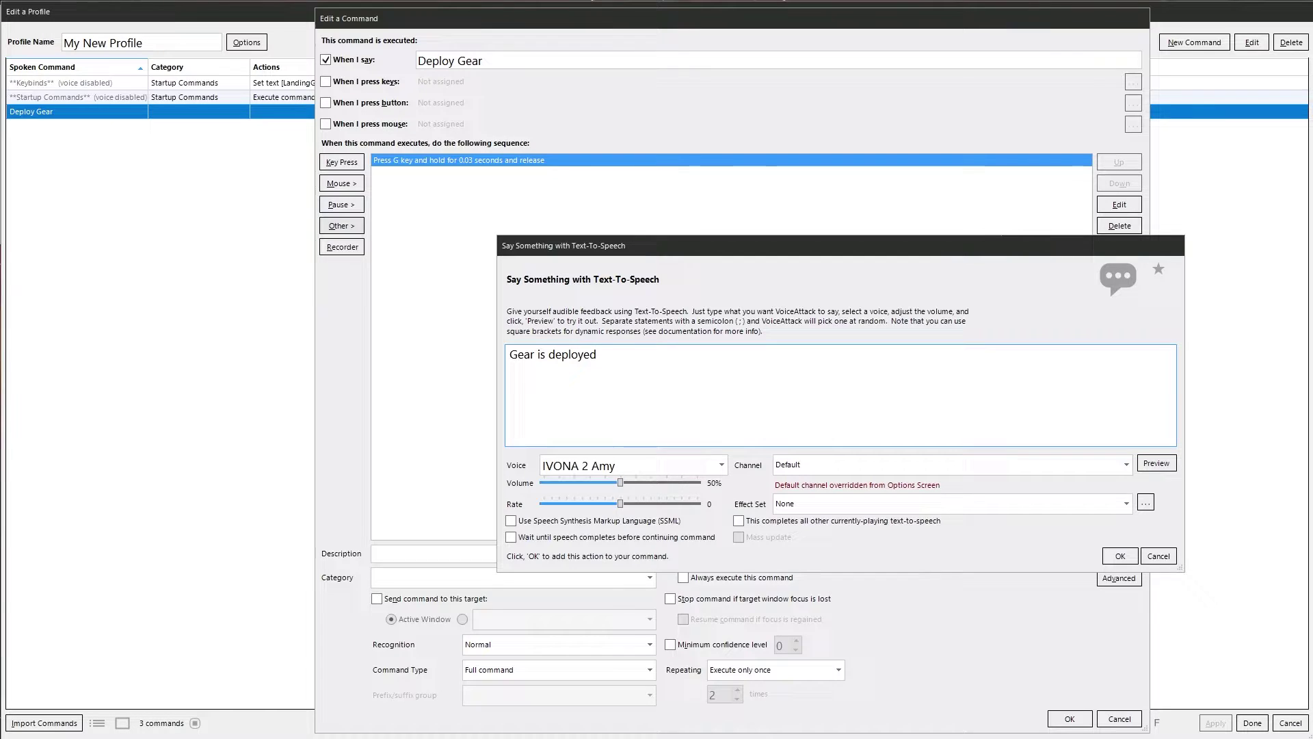
pyautogui.click(1161, 465)
# Extend the spoken text with the semicolon-separated alternatives "Gear is down; Gear lowered" and preview the random responses several times.
pyautogui.write('Gear is down; Gear lowered')
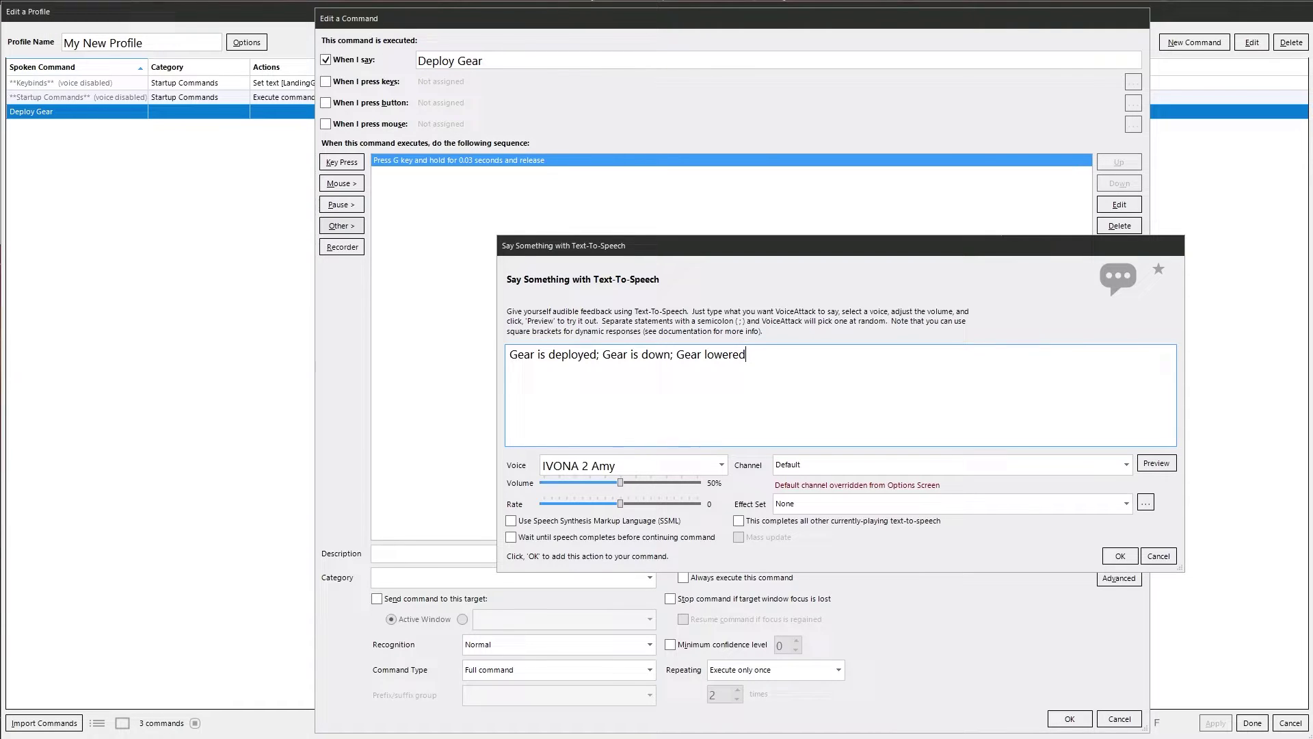
pyautogui.click(1161, 463)
pyautogui.moveTo(762, 358); pyautogui.dragTo(677, 373)
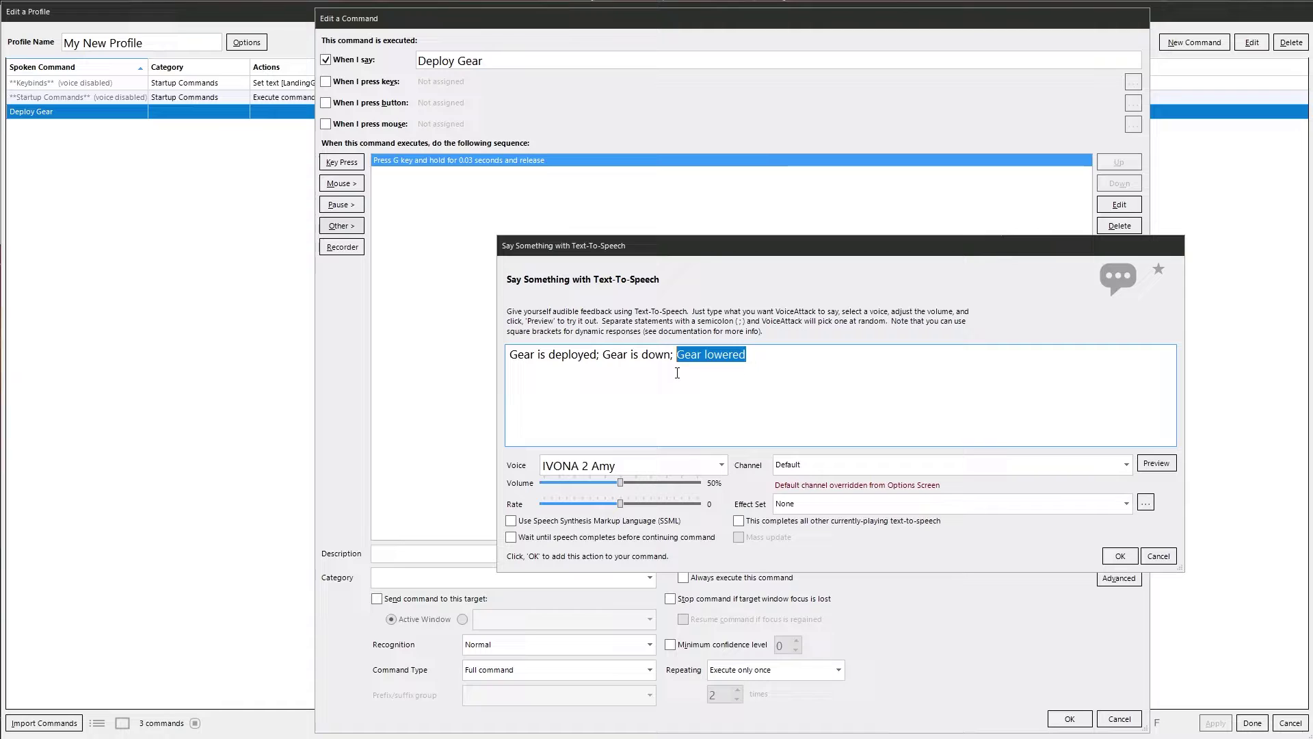
pyautogui.click(1146, 463)
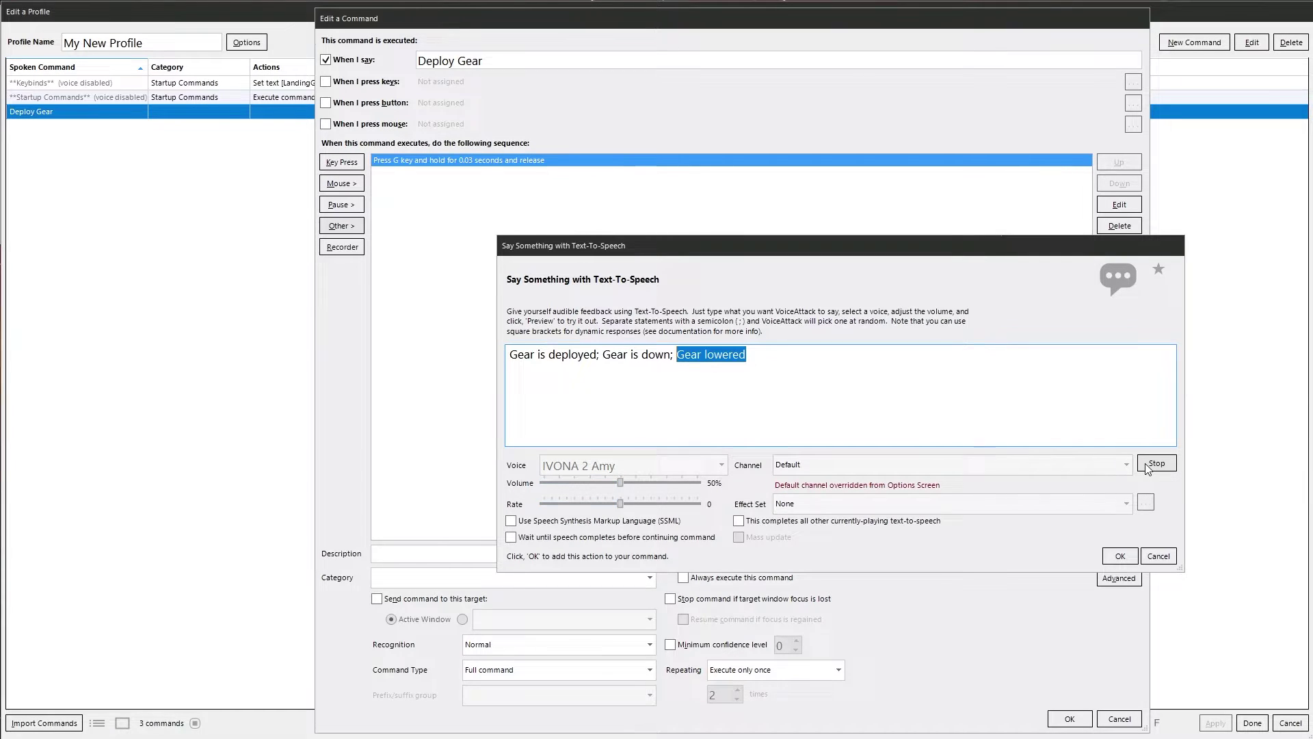
pyautogui.click(1146, 464)
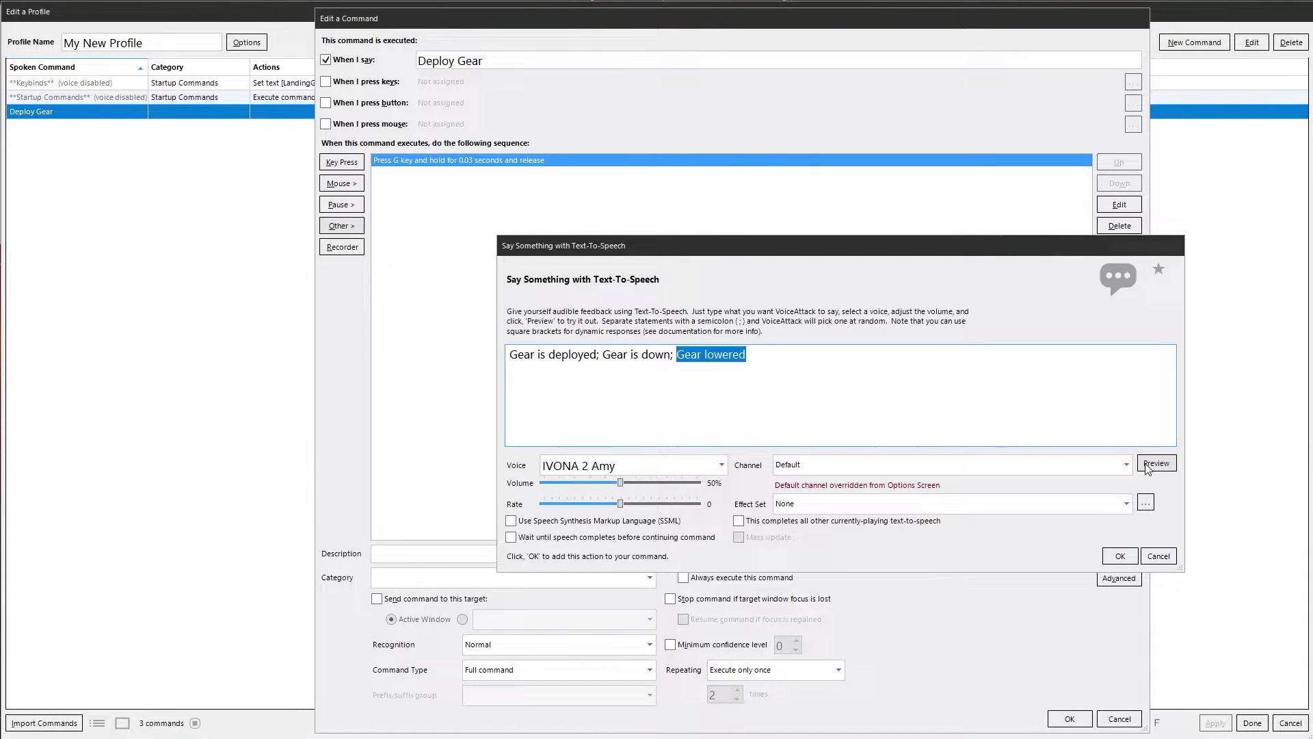
pyautogui.click(1146, 464)
pyautogui.click(799, 397)
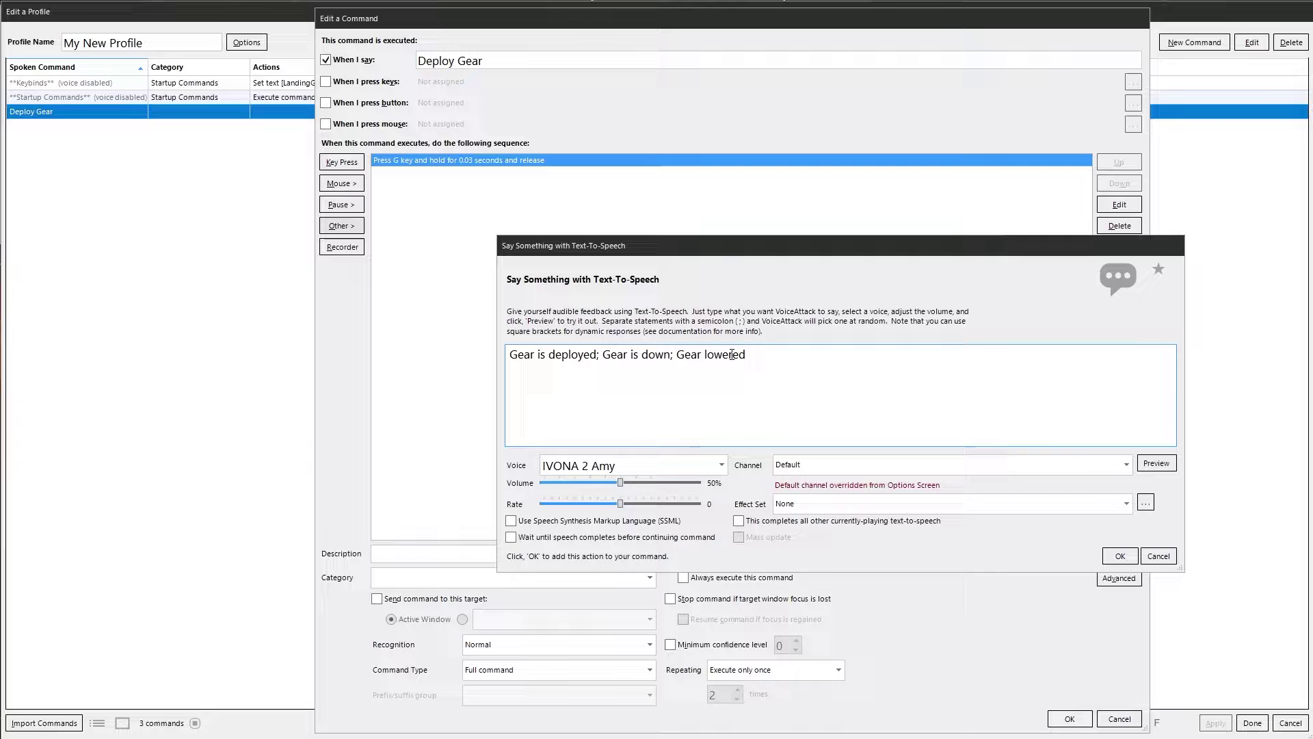
# Preview the speech with the Hazel effect set, and again with the effect set changed back to None.
pyautogui.click(957, 465)
pyautogui.click(977, 425)
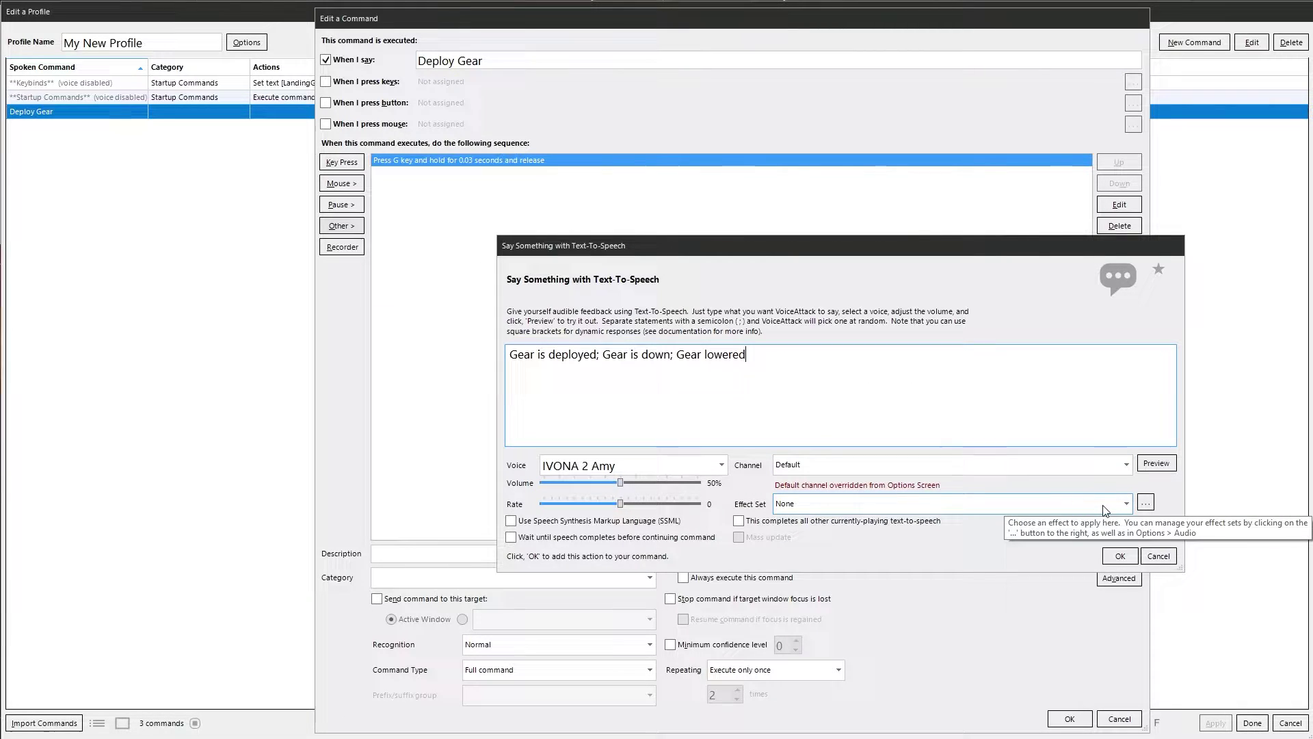
pyautogui.click(1126, 504)
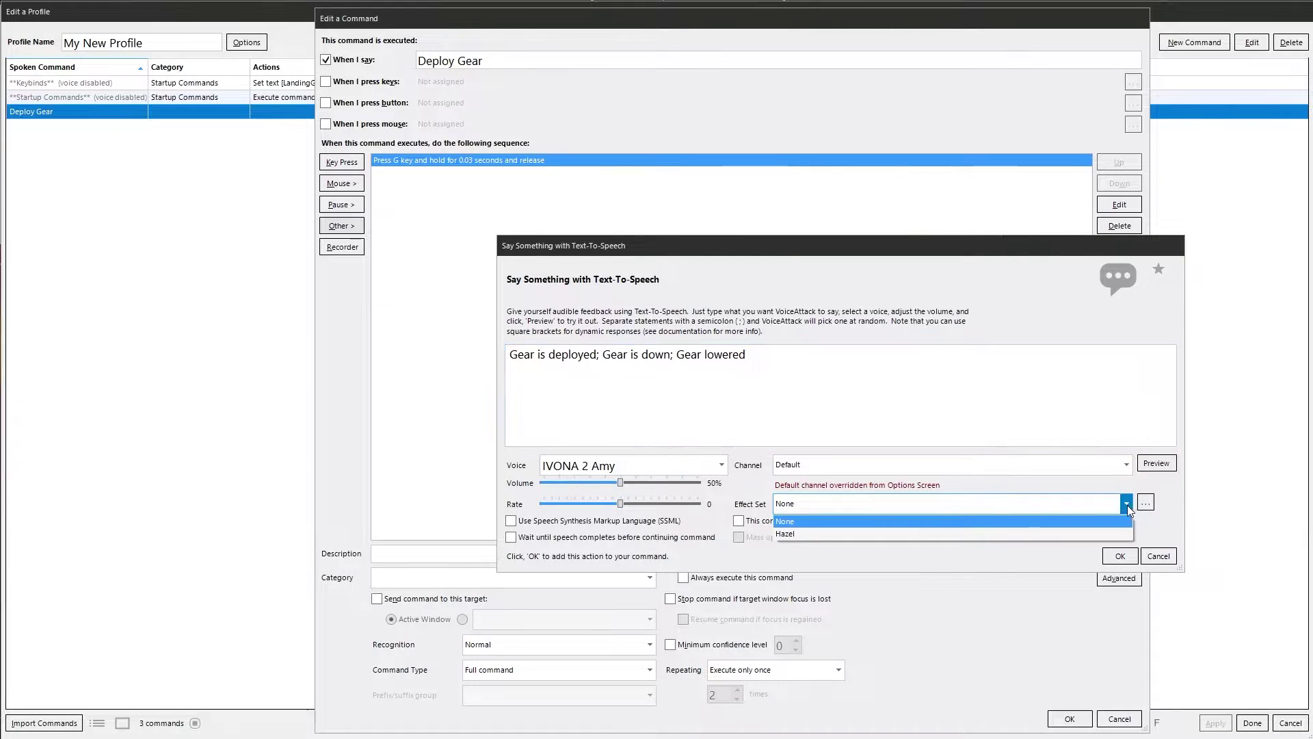
pyautogui.click(799, 534)
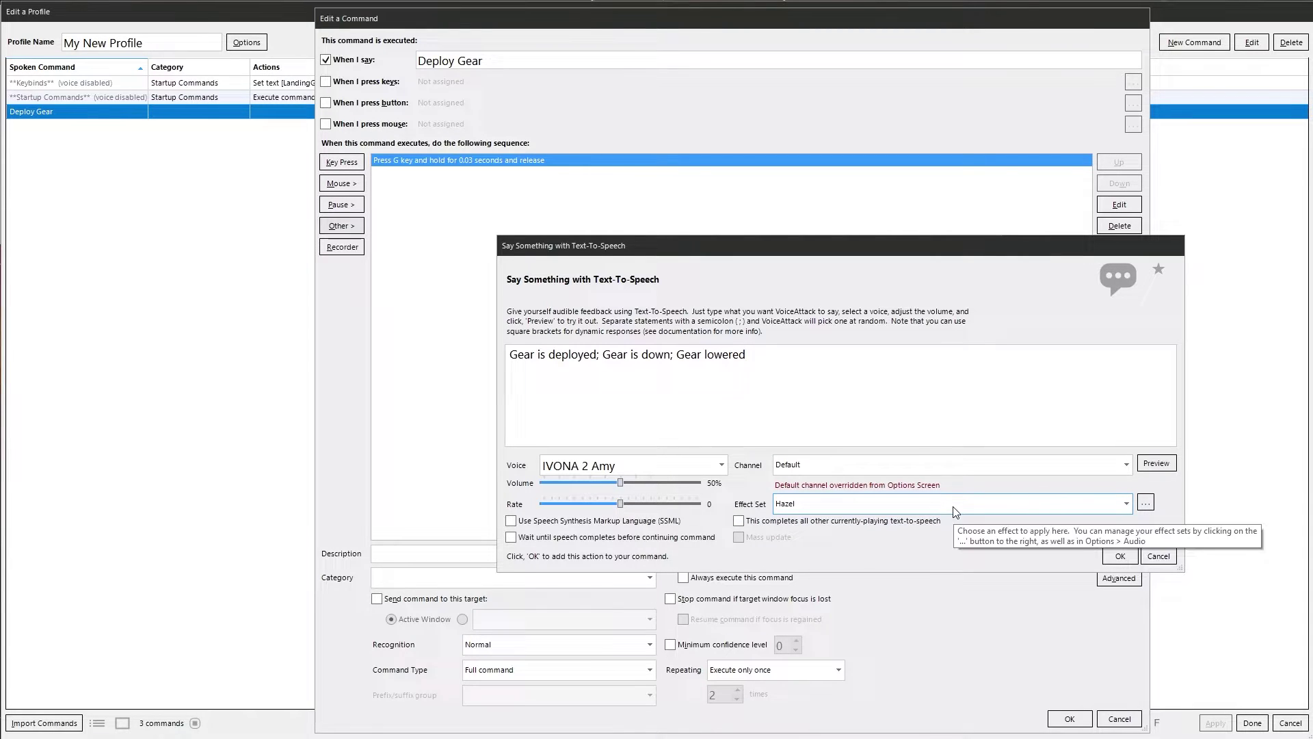
pyautogui.click(1155, 464)
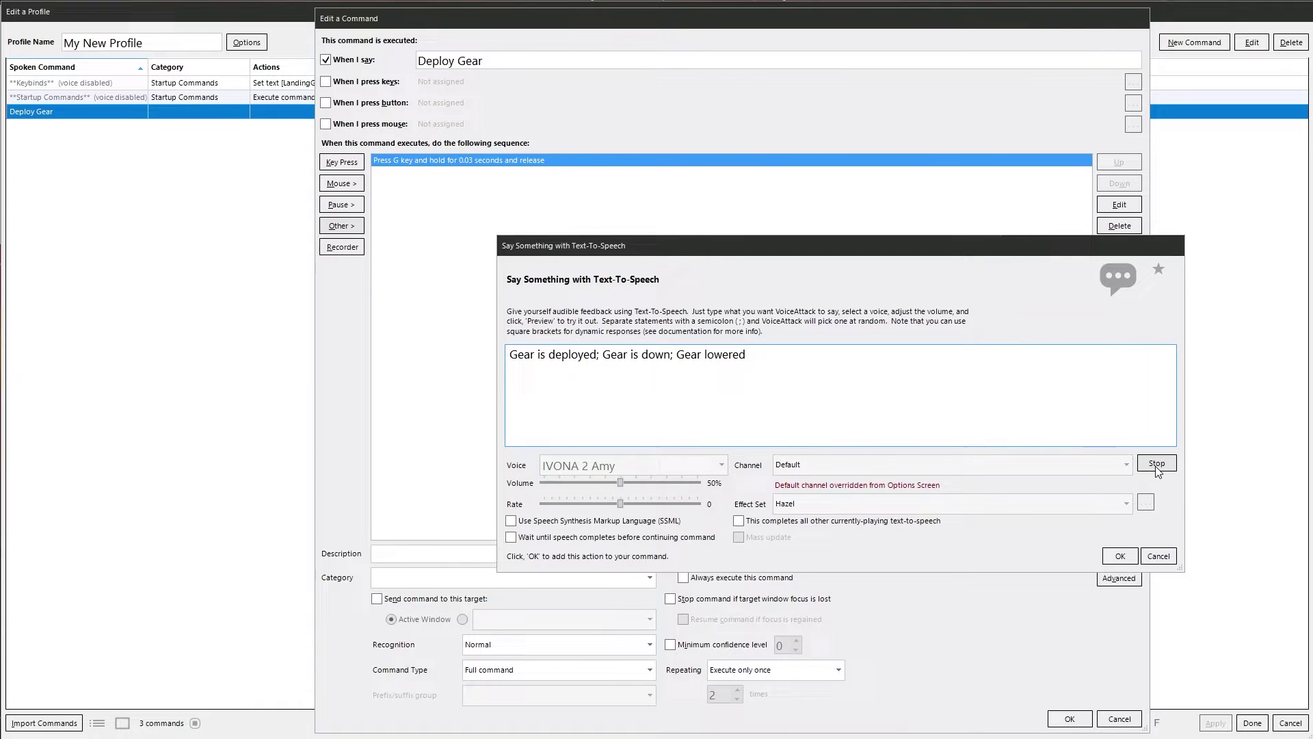
pyautogui.click(1125, 503)
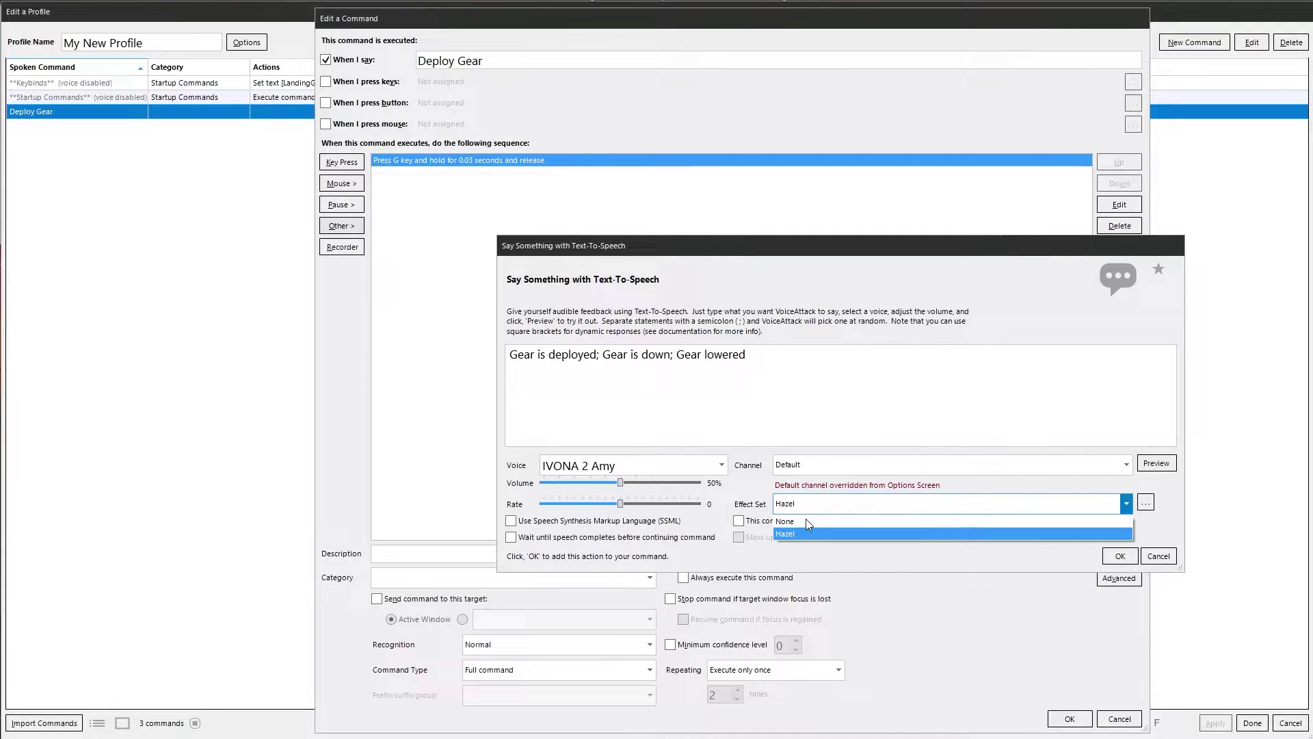
pyautogui.click(805, 520)
pyautogui.click(1156, 463)
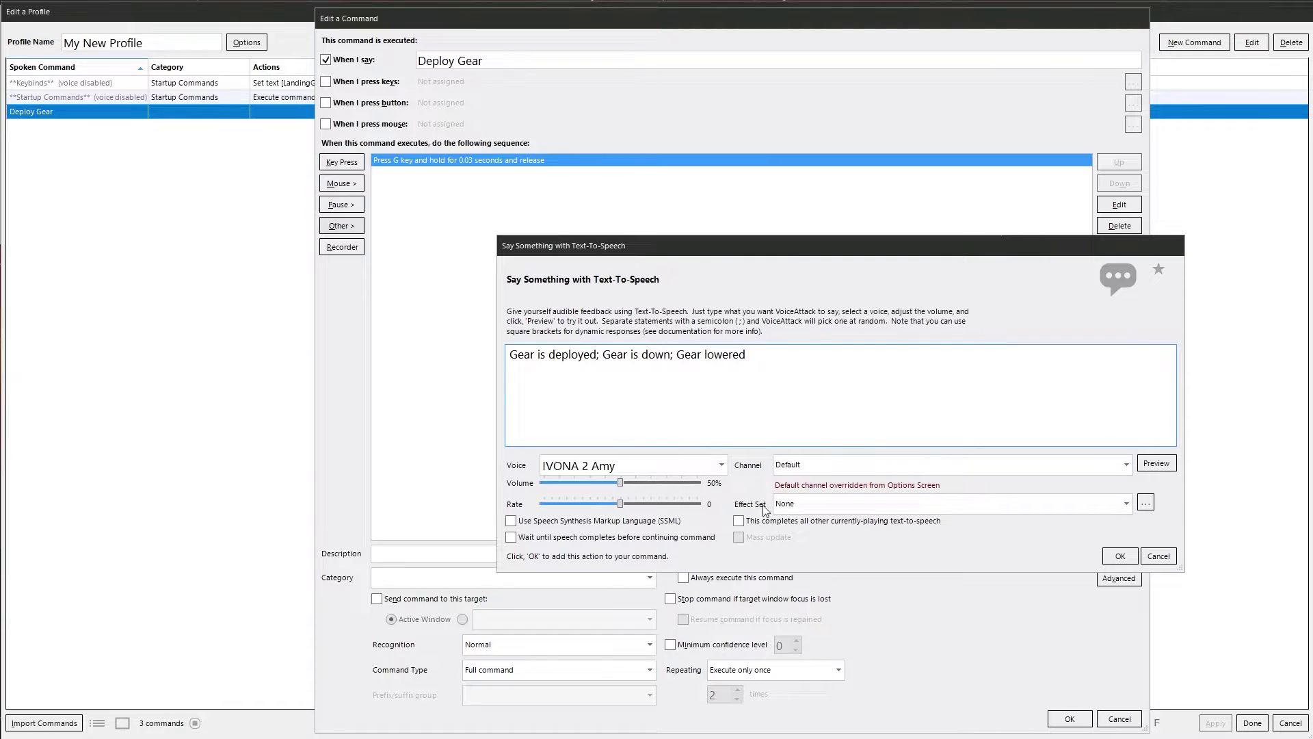
# Examine the Hazel effect set's pitch shift settings without changing them, and discard the text-to-speech action.
pyautogui.click(1145, 503)
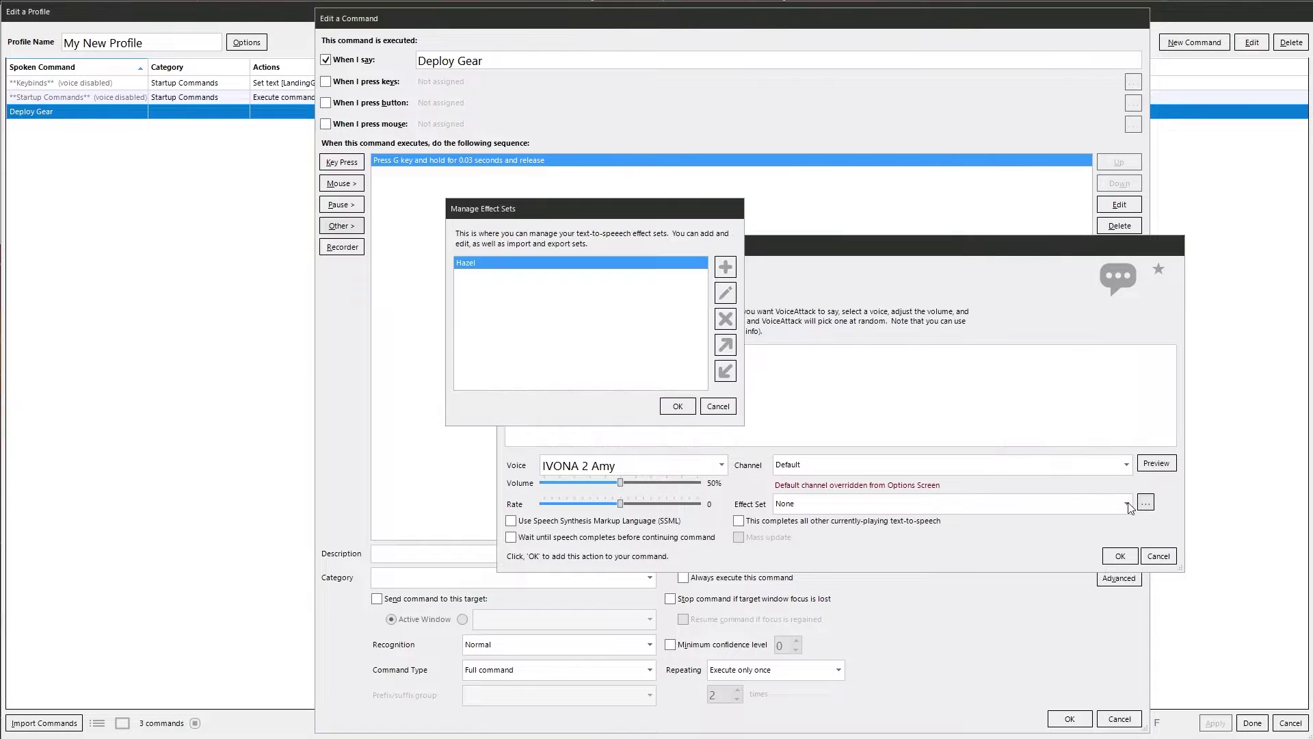
pyautogui.click(724, 289)
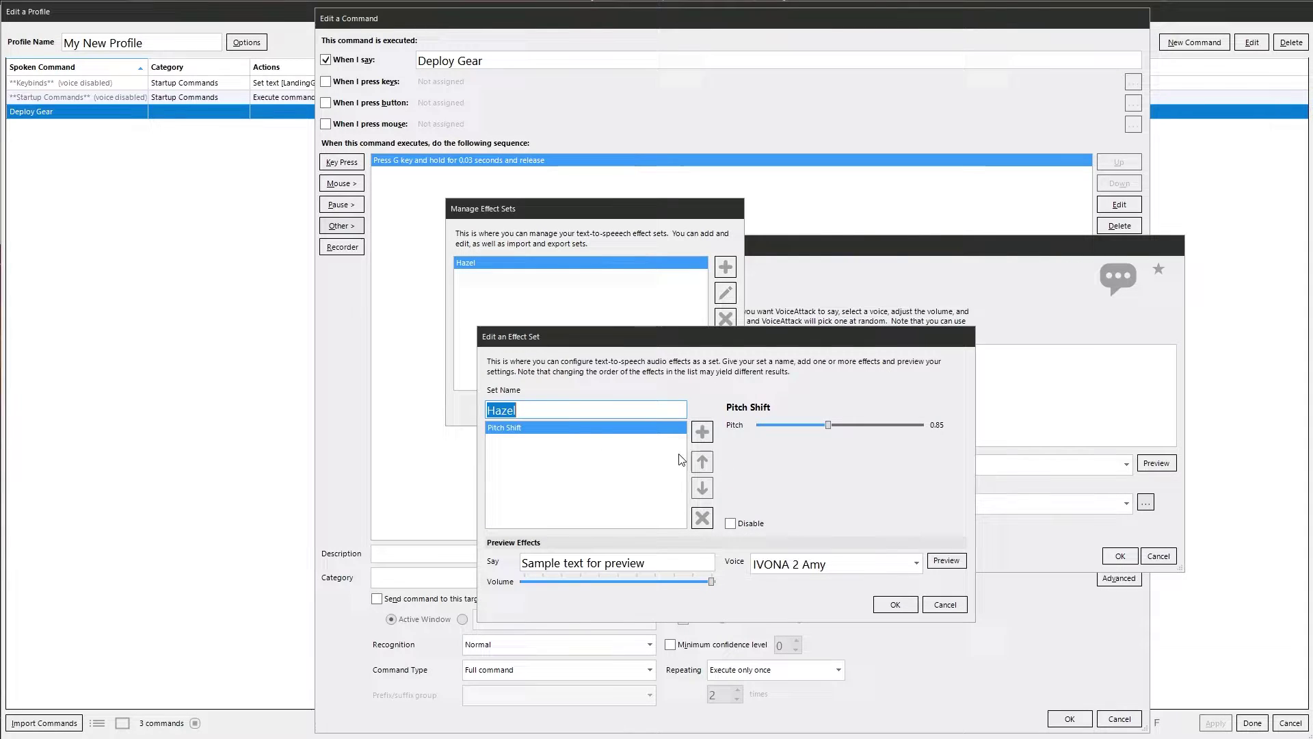
pyautogui.click(949, 610)
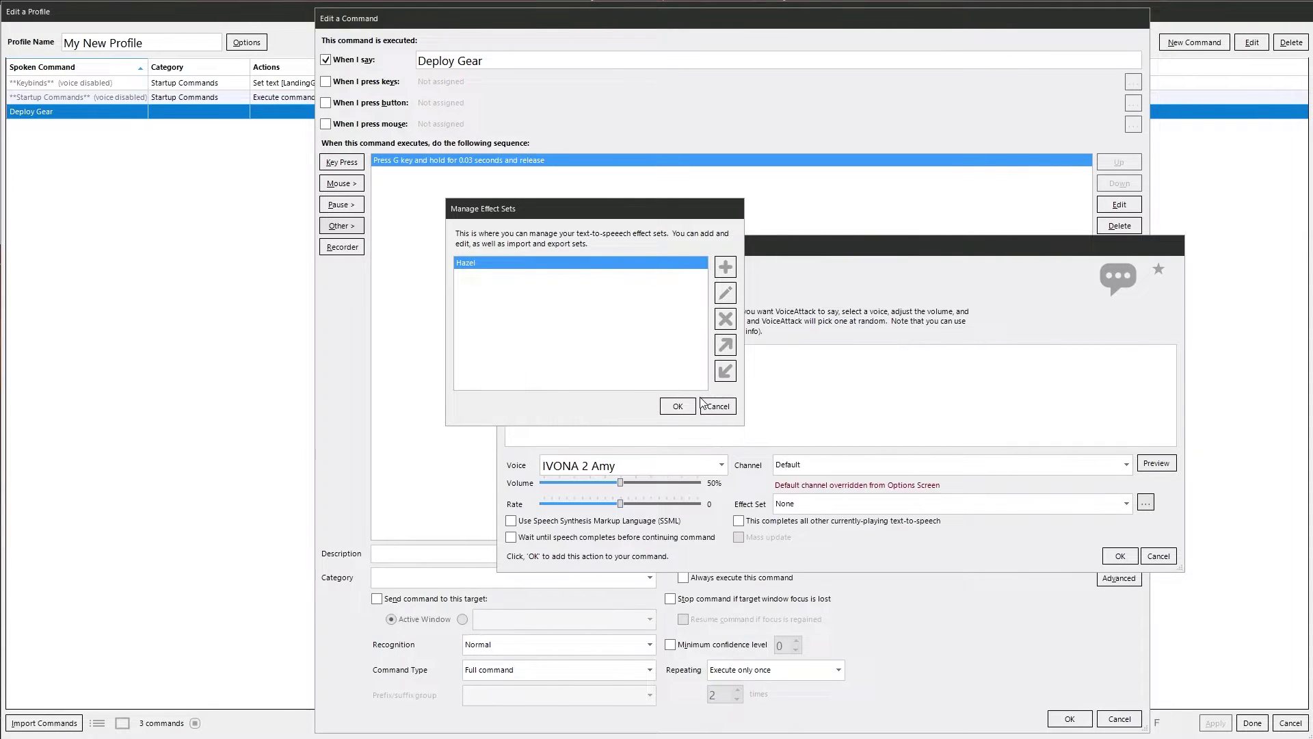
pyautogui.click(718, 407)
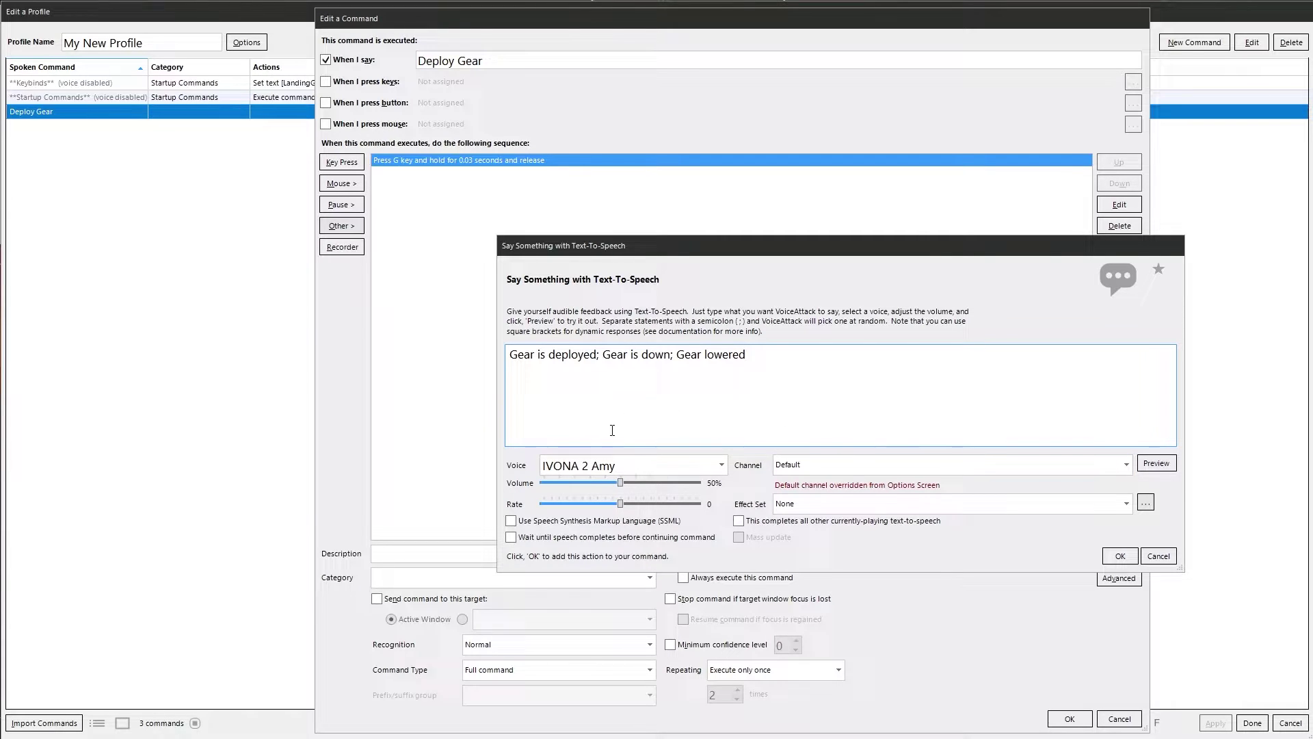
pyautogui.click(1149, 555)
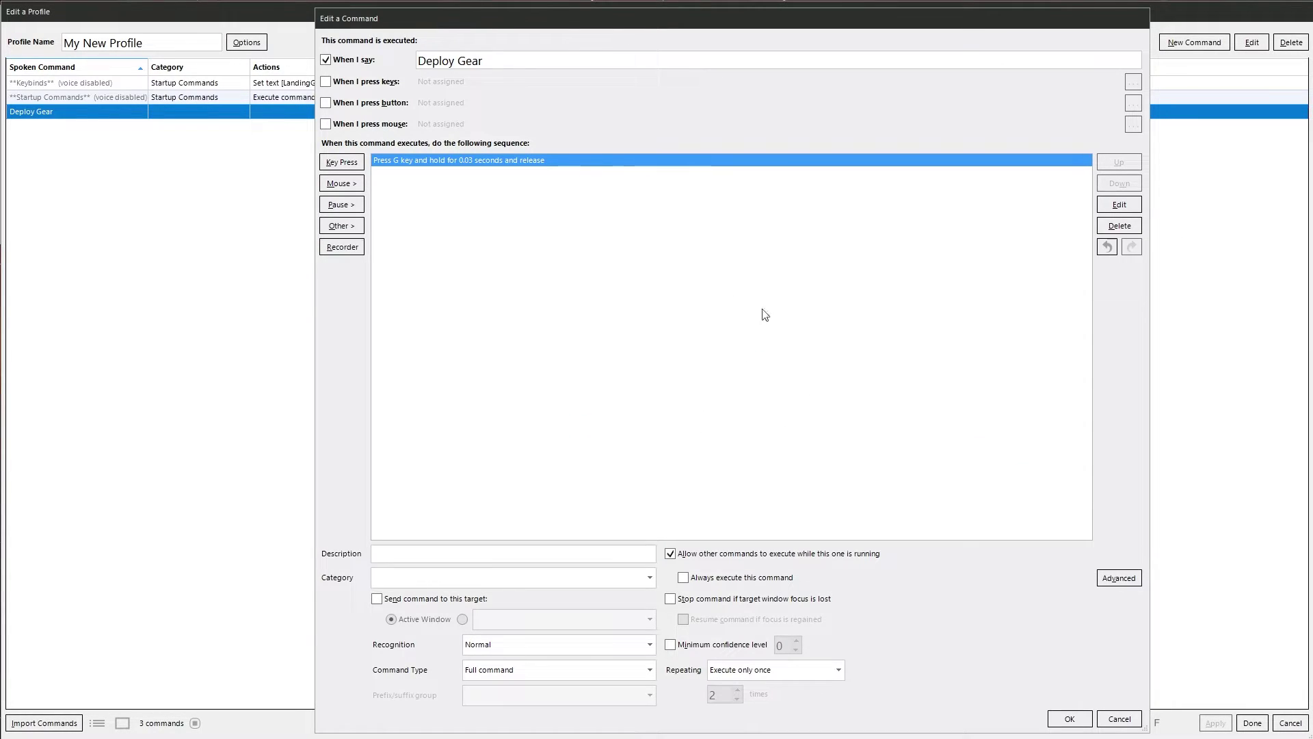
# Start a Play a Sound action, browse the Factorio folder for a sound file, and cancel the action.
pyautogui.click(346, 224)
pyautogui.moveTo(469, 244)
pyautogui.click(527, 272)
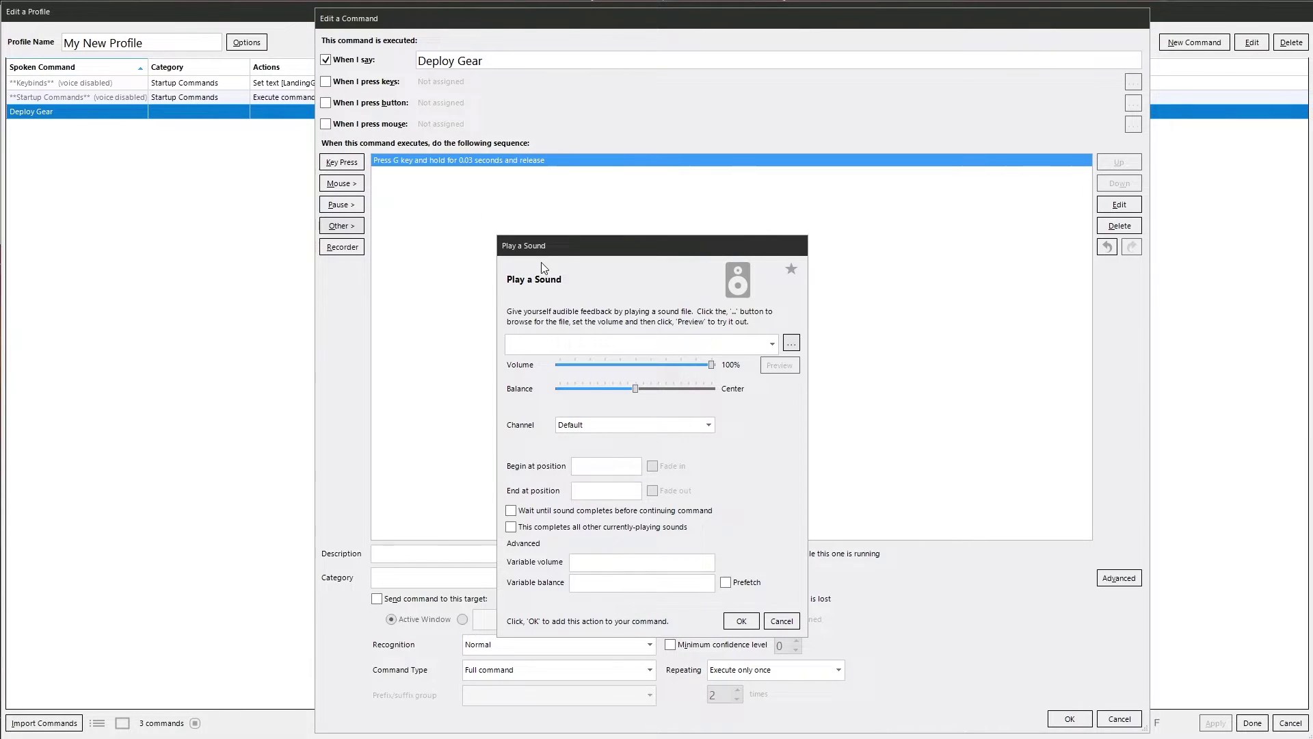
pyautogui.click(790, 343)
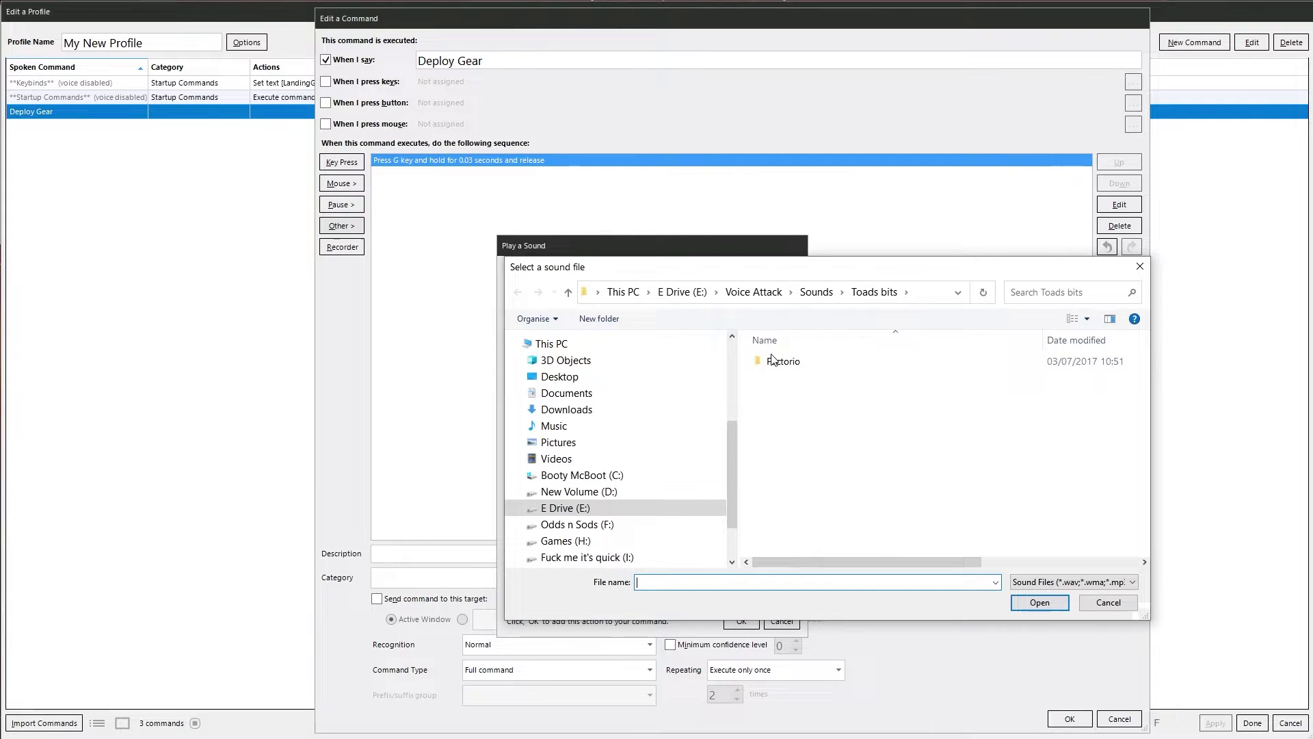
pyautogui.doubleClick(770, 361)
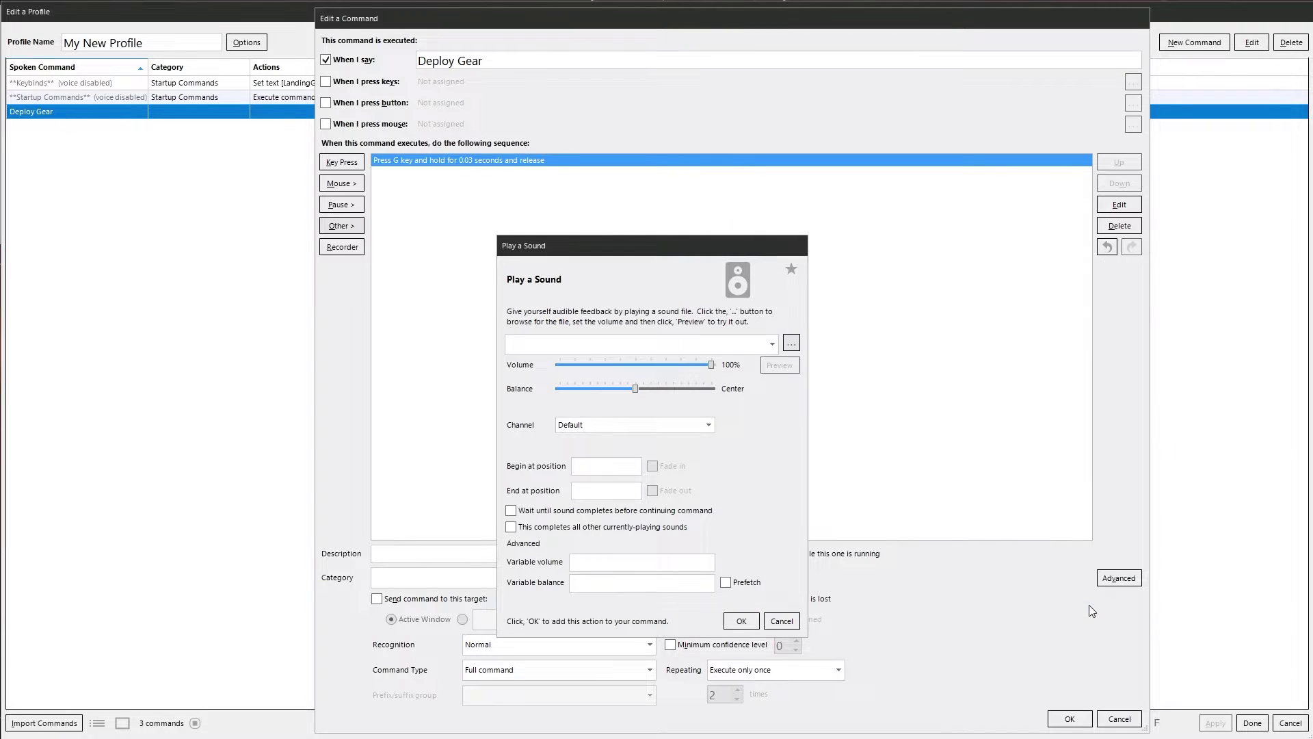
pyautogui.click(1109, 601)
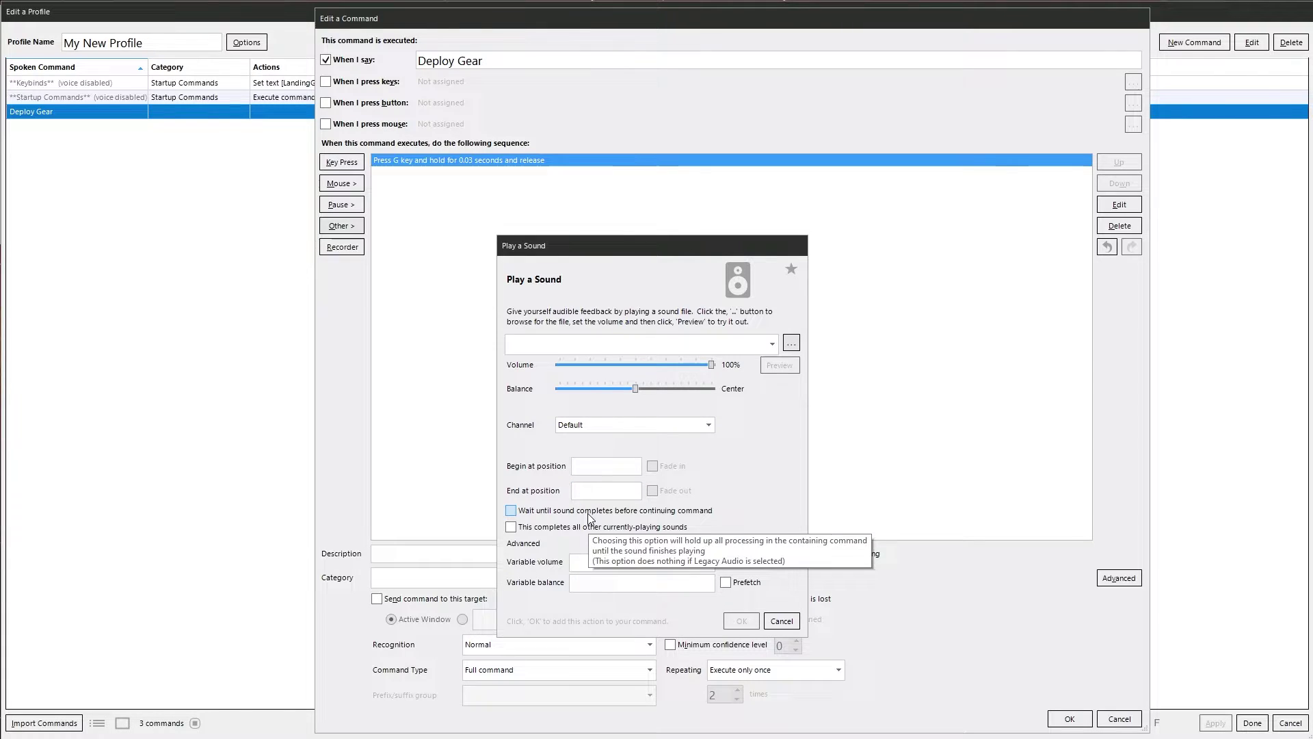
pyautogui.click(781, 620)
# Start a Play a Random Sound action, browse the Factorio folder for sound files to add, and cancel the file selection.
pyautogui.click(341, 226)
pyautogui.moveTo(410, 239)
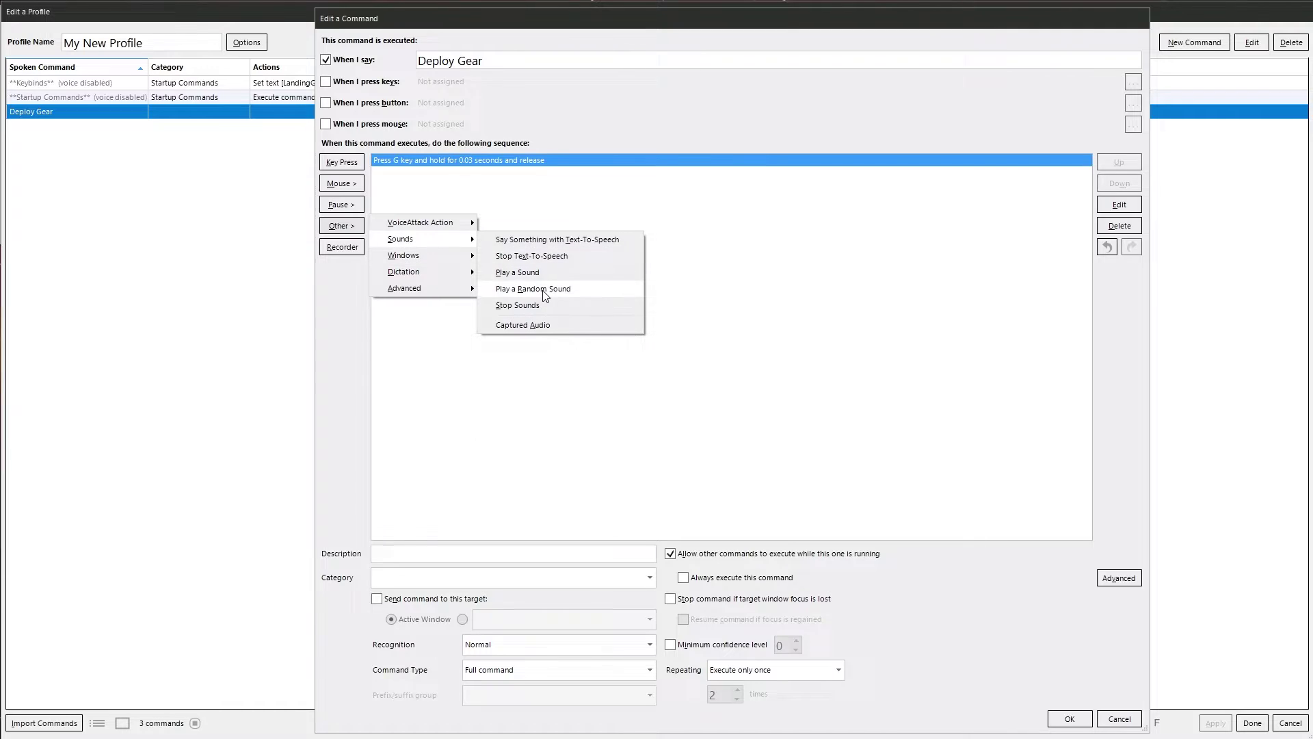
pyautogui.click(545, 290)
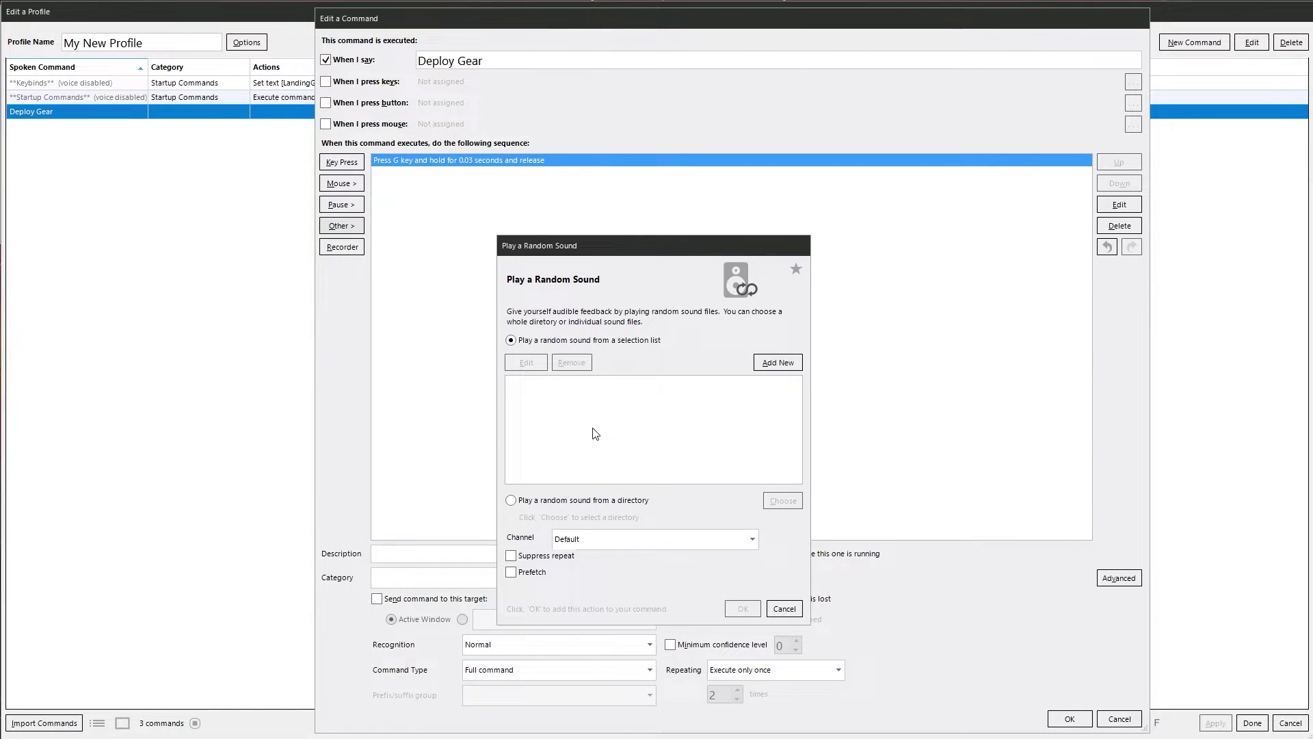
pyautogui.click(760, 364)
pyautogui.click(803, 363)
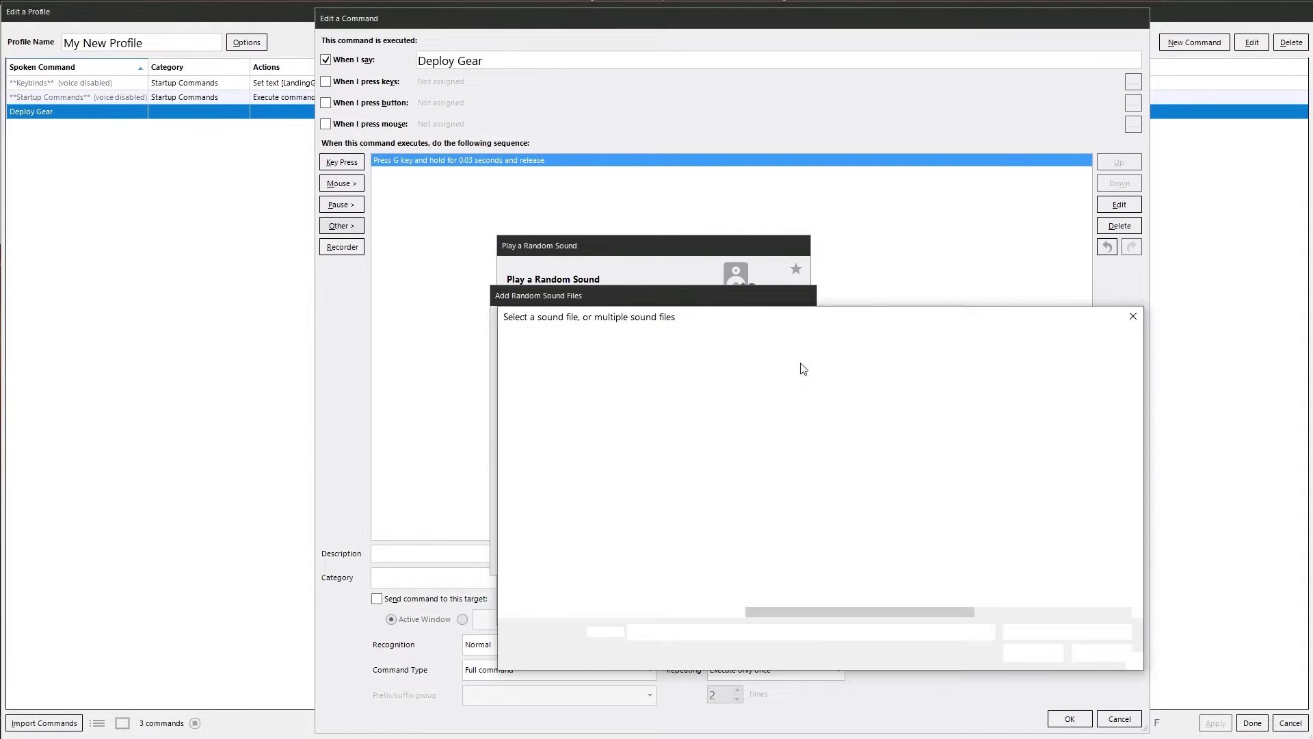
pyautogui.doubleClick(844, 411)
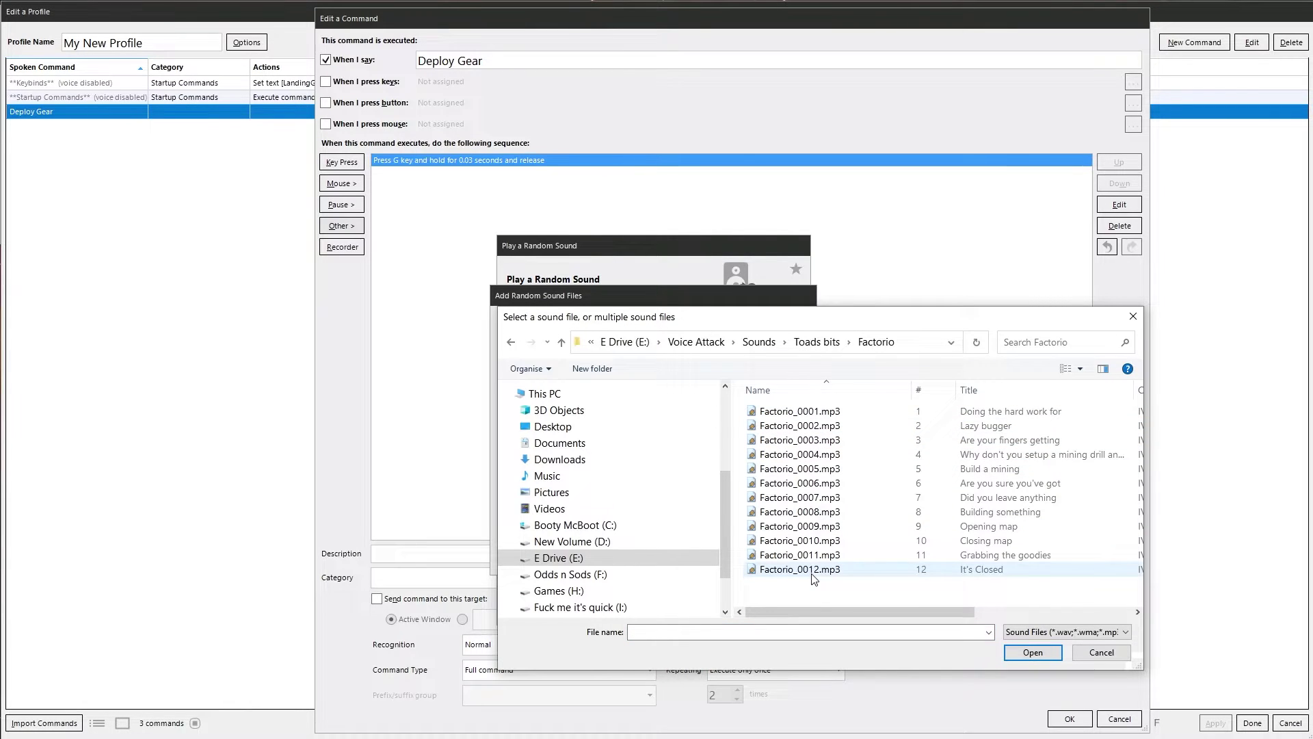
pyautogui.click(1095, 656)
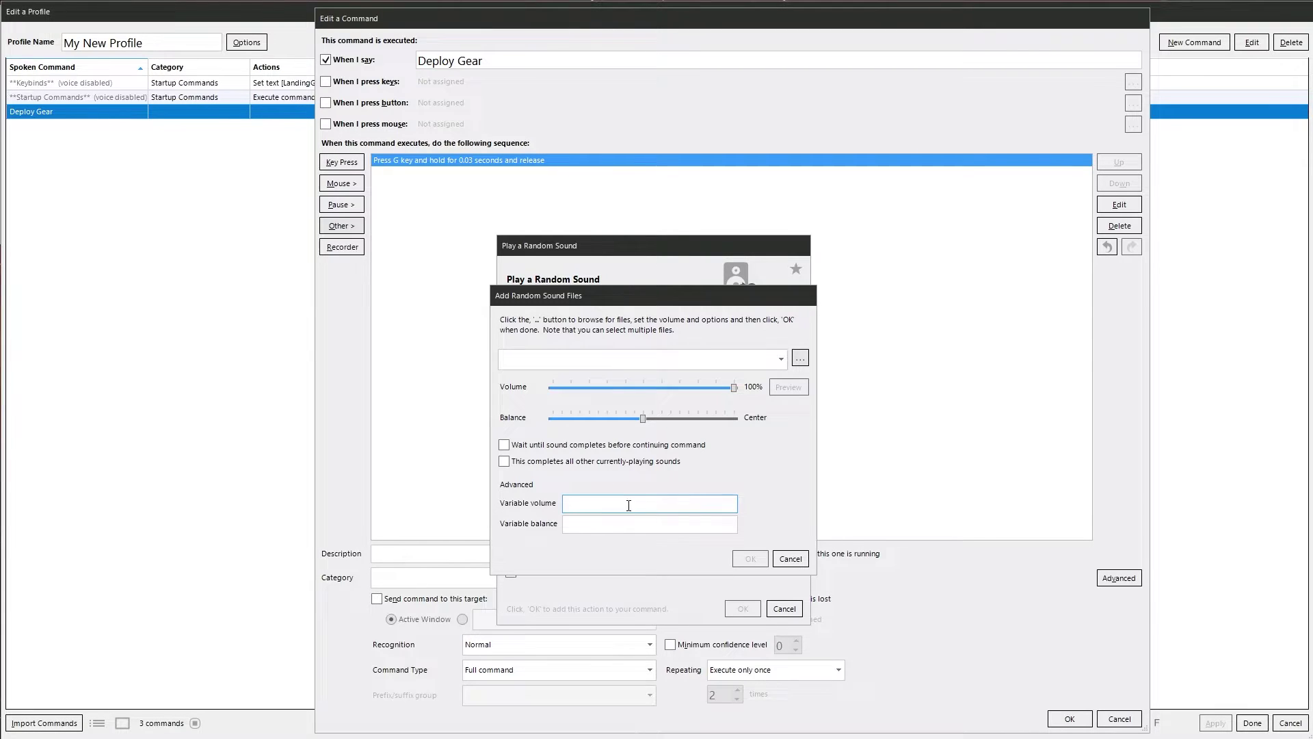
pyautogui.click(790, 558)
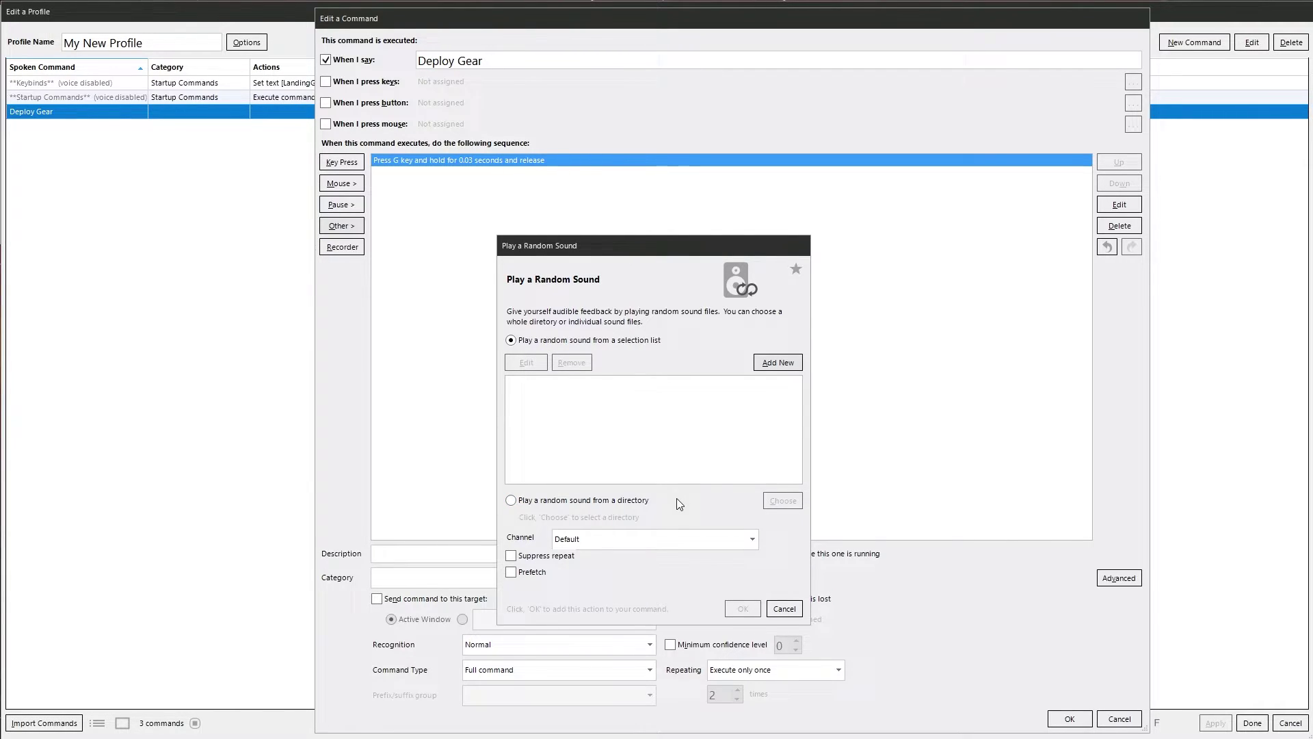
# Switch the random sound source to a directory, look at the directory and Suppress repeat options, and cancel the action.
pyautogui.click(645, 501)
pyautogui.click(782, 500)
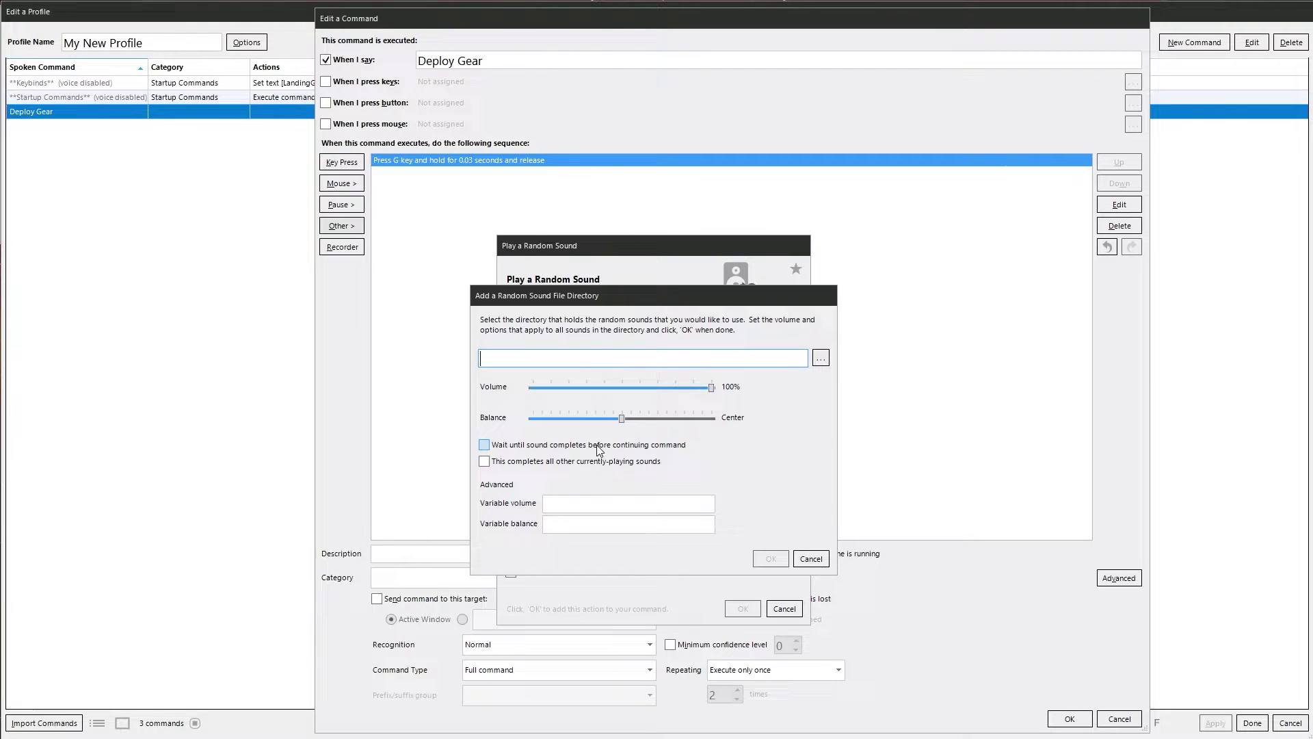
pyautogui.click(813, 560)
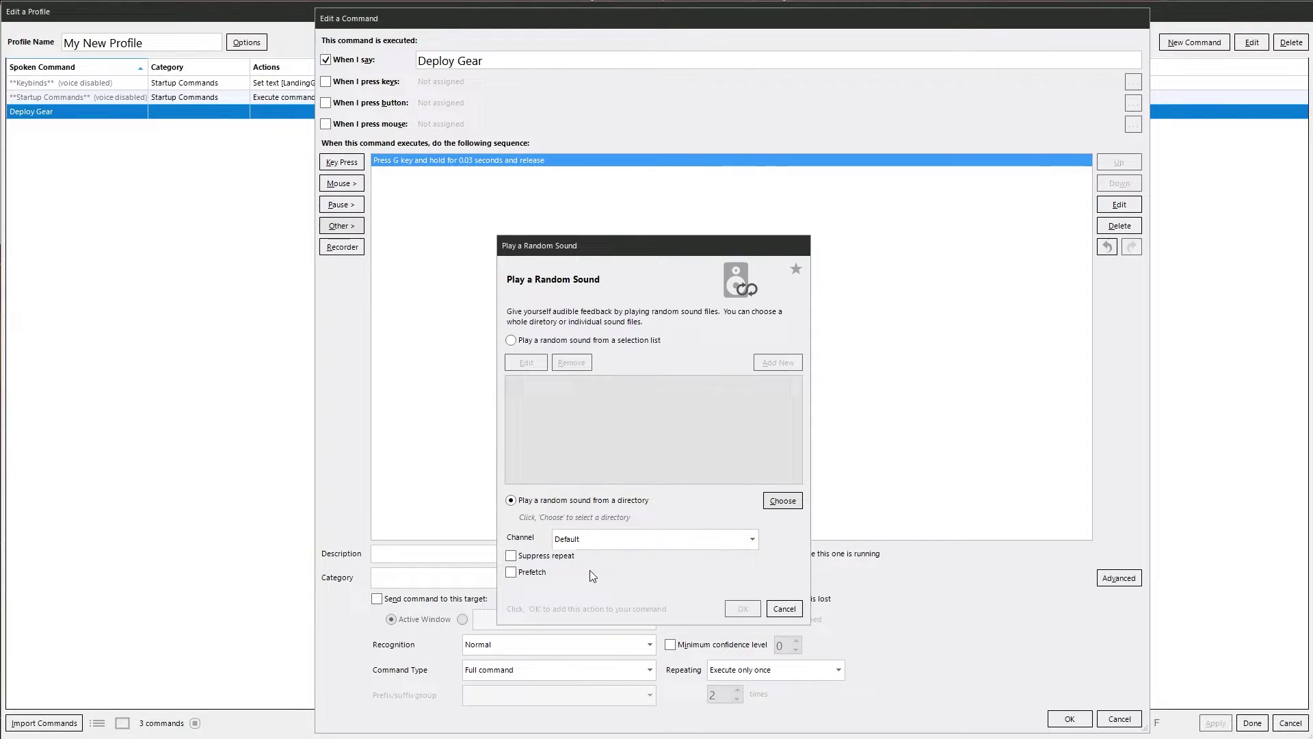
pyautogui.click(511, 555)
pyautogui.click(784, 608)
# Create a text-to-speech action that says "The gear is down" and preview it.
pyautogui.click(358, 227)
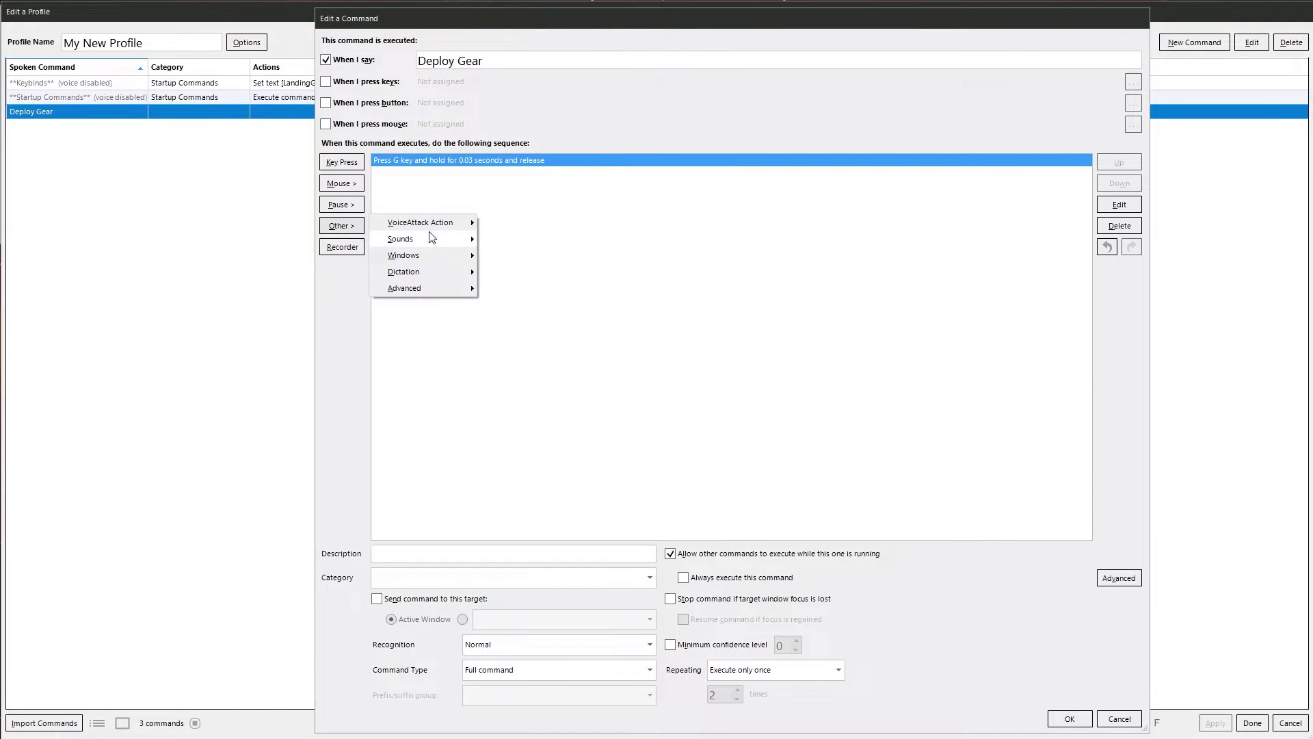
pyautogui.moveTo(432, 238)
pyautogui.click(541, 236)
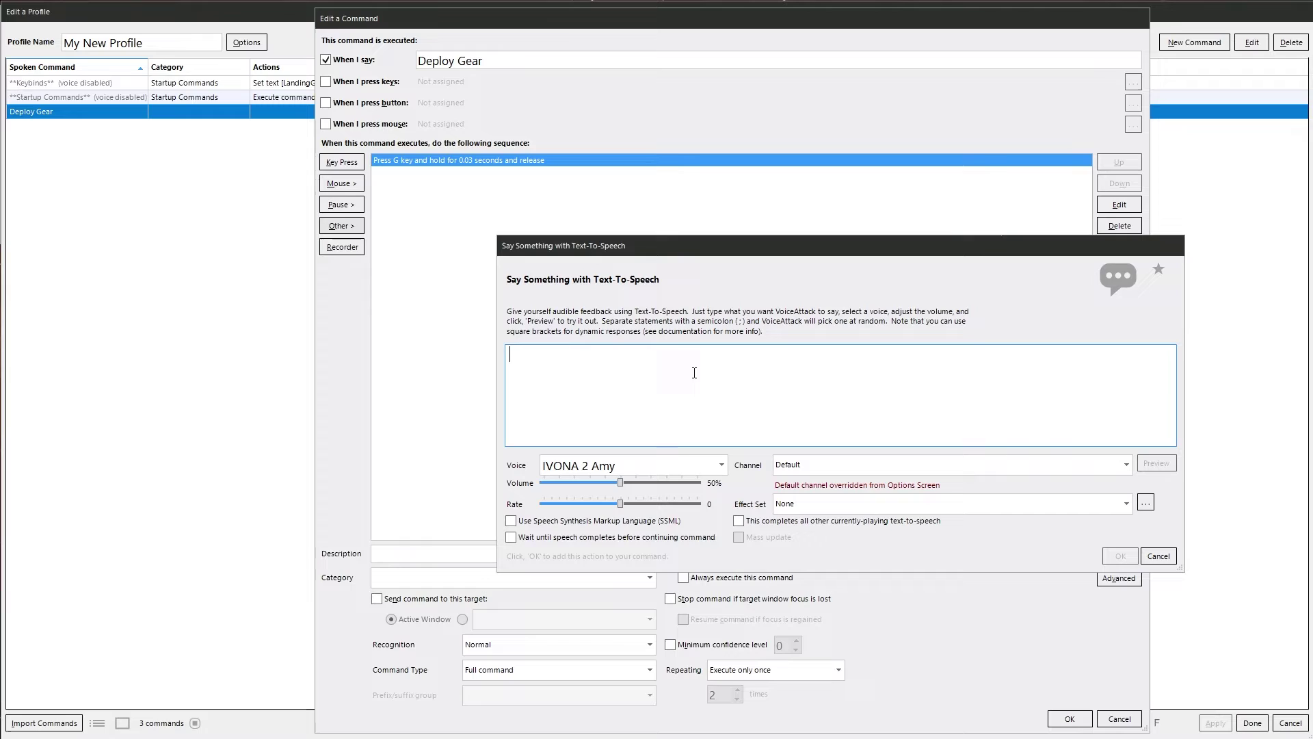
pyautogui.write('The gr')
pyautogui.press('BackSpace')
pyautogui.press('BackSpace')
pyautogui.write('gear ')
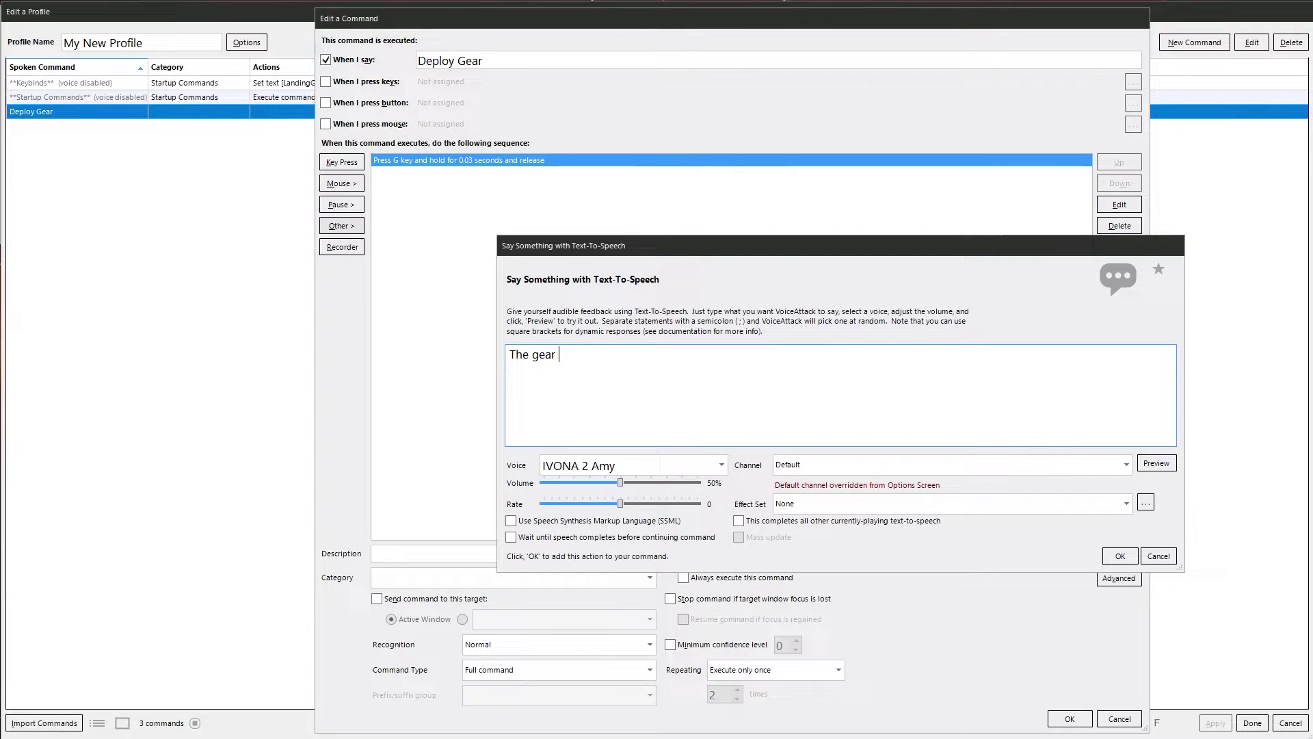
pyautogui.write('is down')
pyautogui.click(1144, 462)
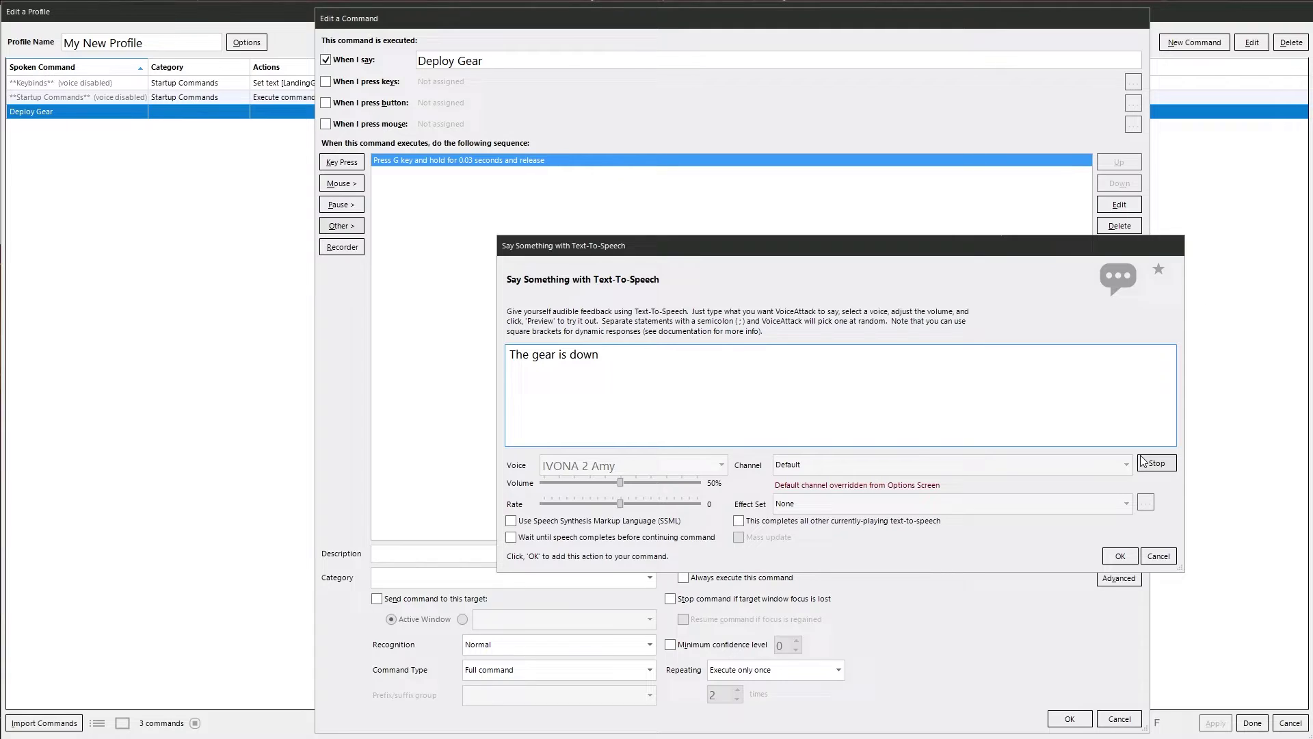
# Make the command wait until the speech completes before continuing, and add the speech action to the sequence.
pyautogui.click(1126, 555)
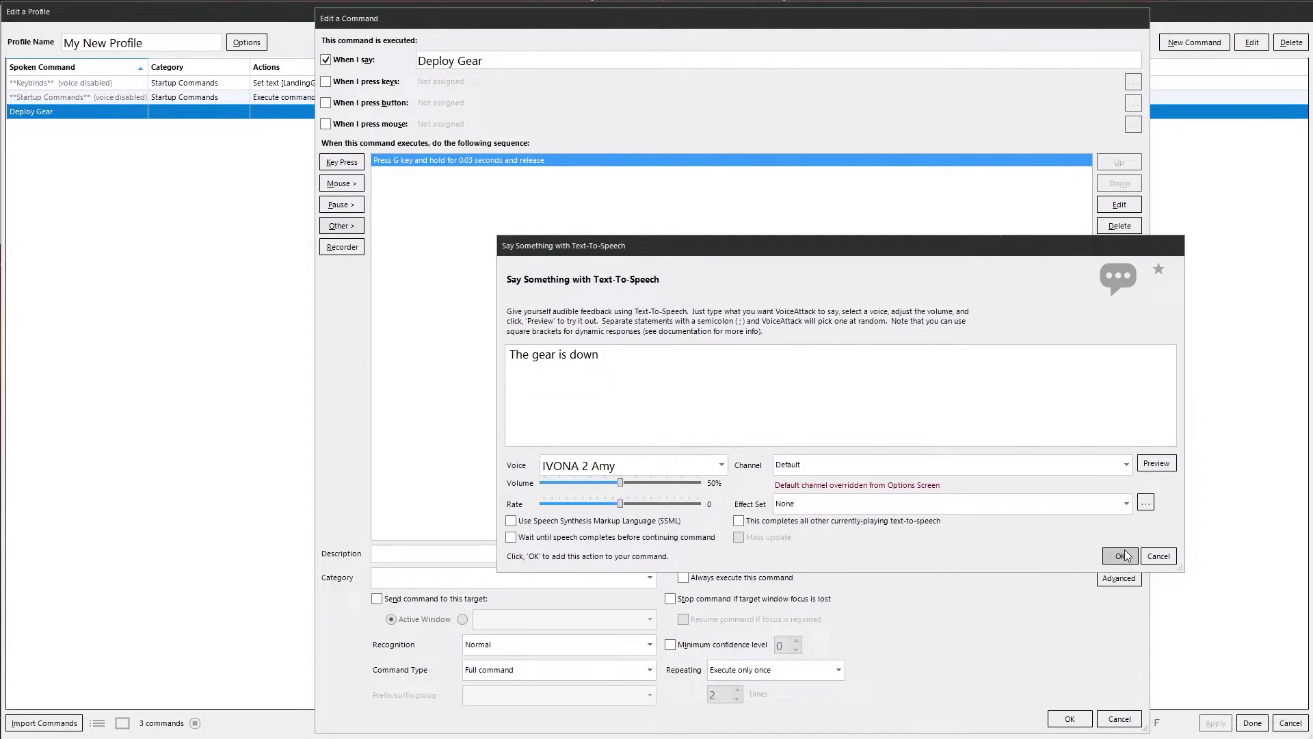
pyautogui.click(519, 538)
pyautogui.click(1120, 556)
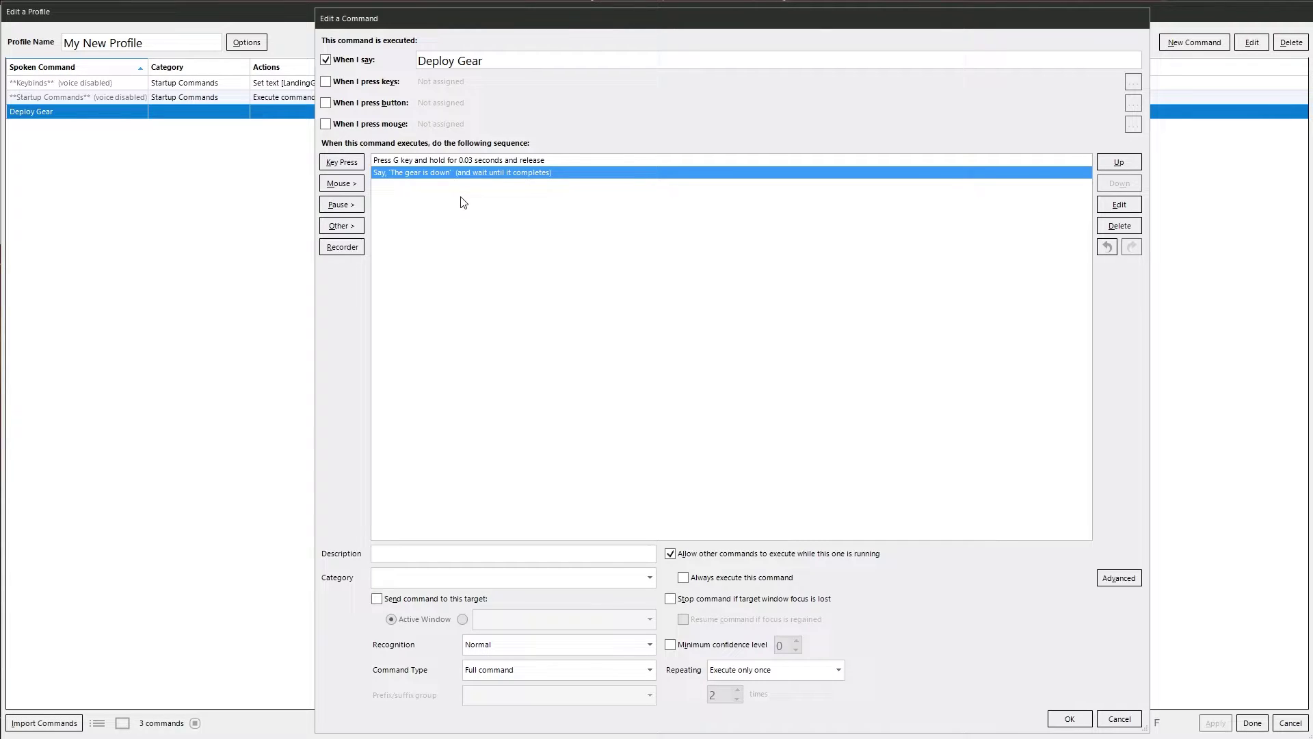
# Save the Deploy Gear command and the profile, and resume listening to test the voice command.
pyautogui.click(1070, 720)
pyautogui.click(1252, 723)
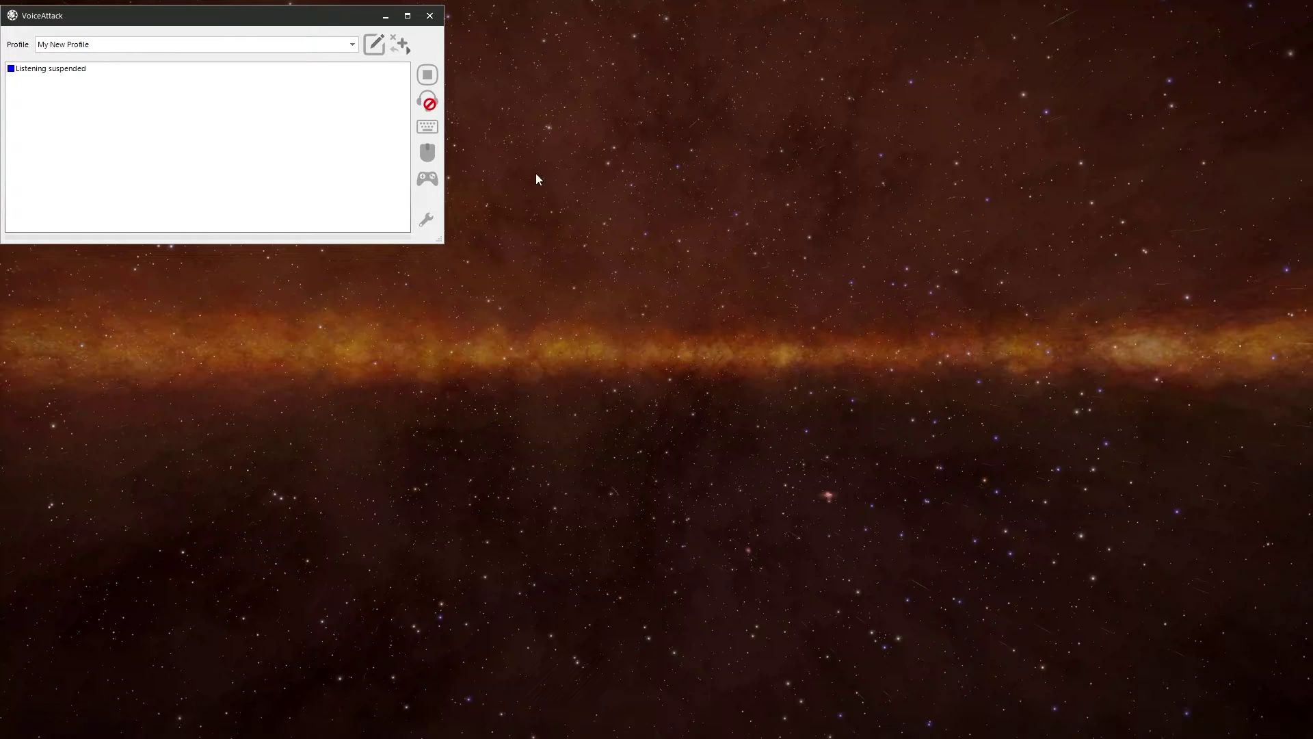
pyautogui.press('F1')
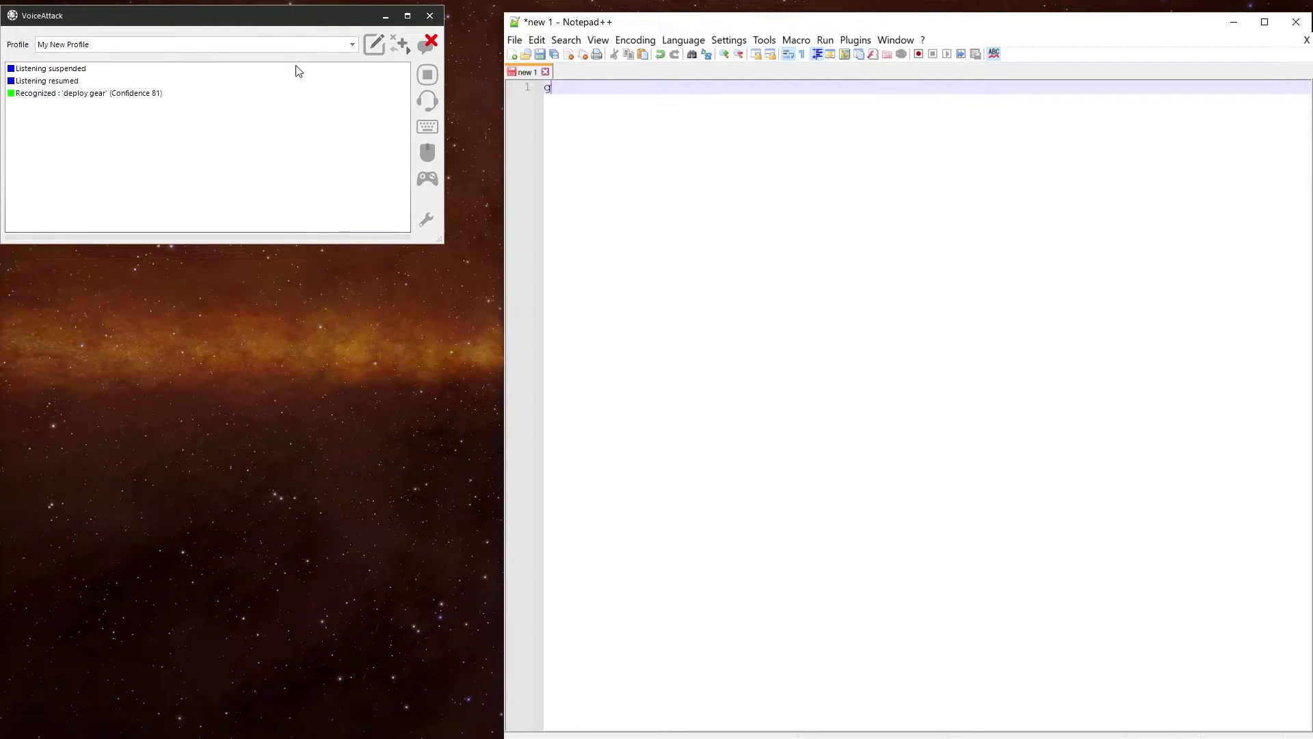
# Reopen the profile's Deploy Gear command and examine its G key press settings without changing them.
pyautogui.keyDown('ctrl'); pyautogui.click(375, 46); pyautogui.keyUp('ctrl')
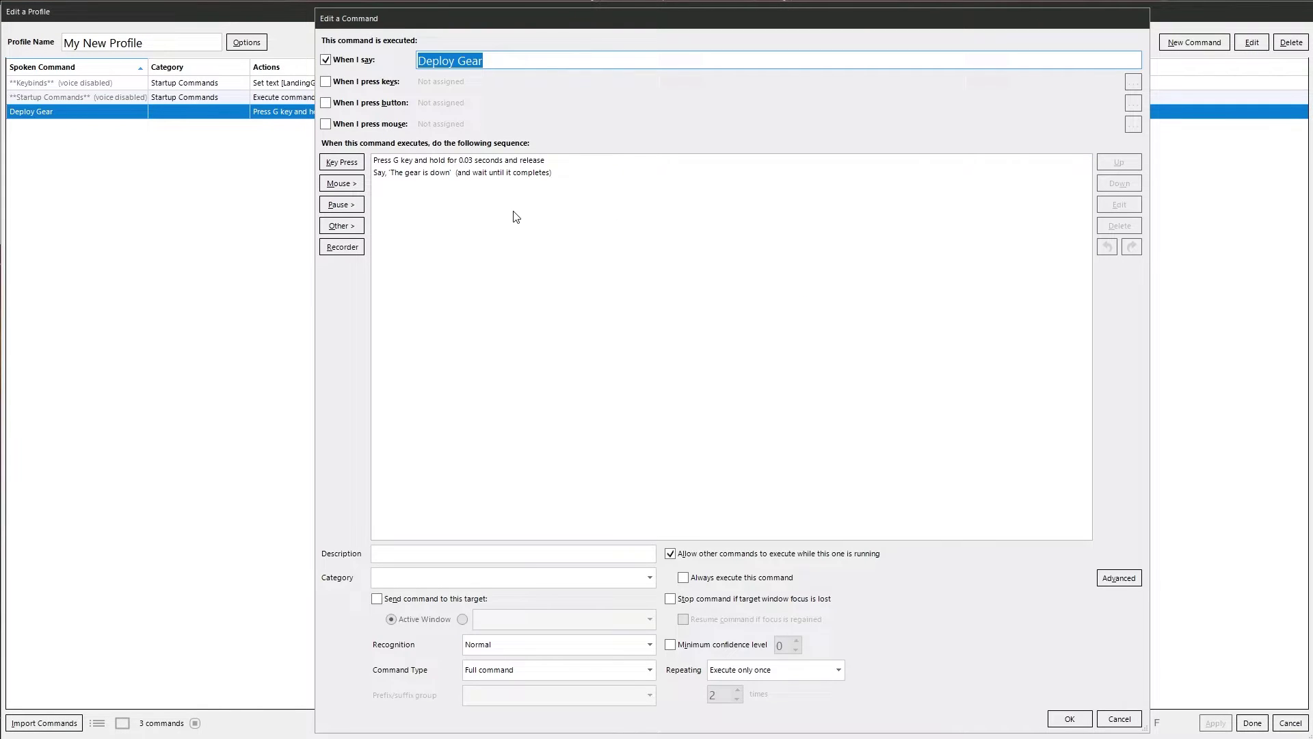
pyautogui.doubleClick(427, 163)
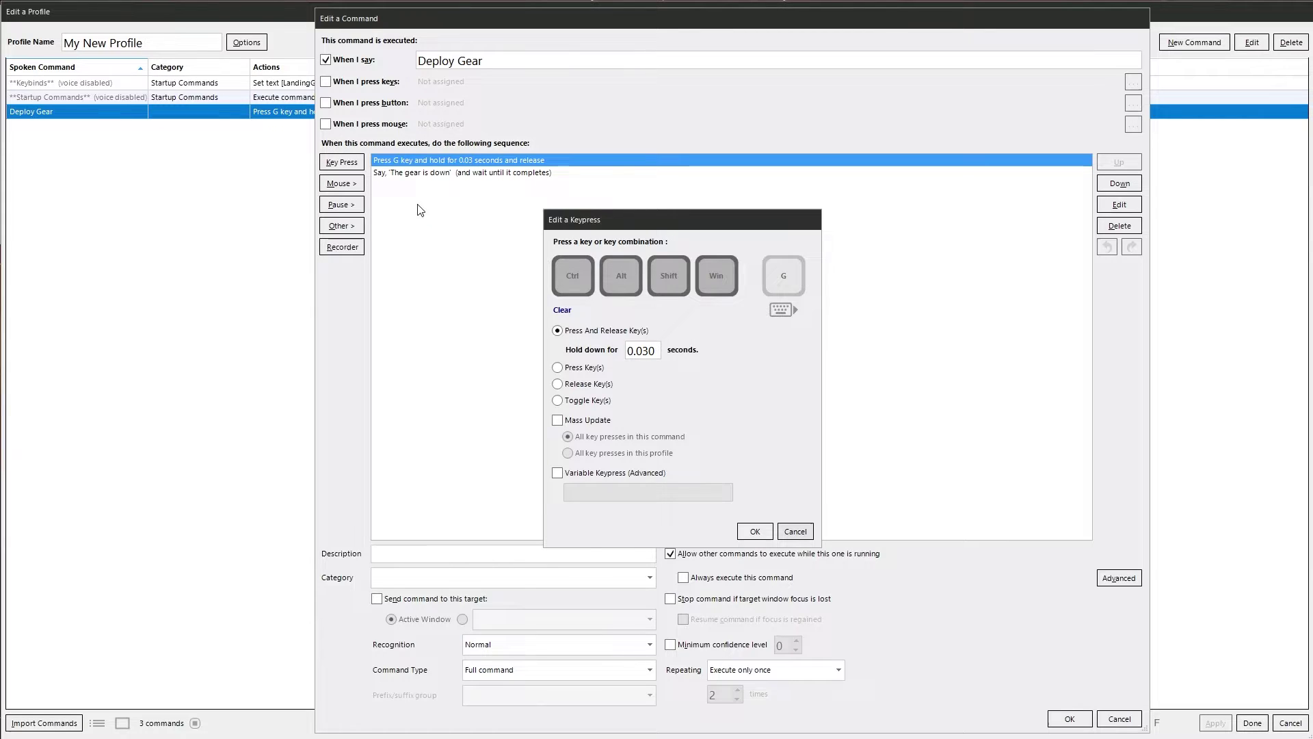
pyautogui.click(785, 532)
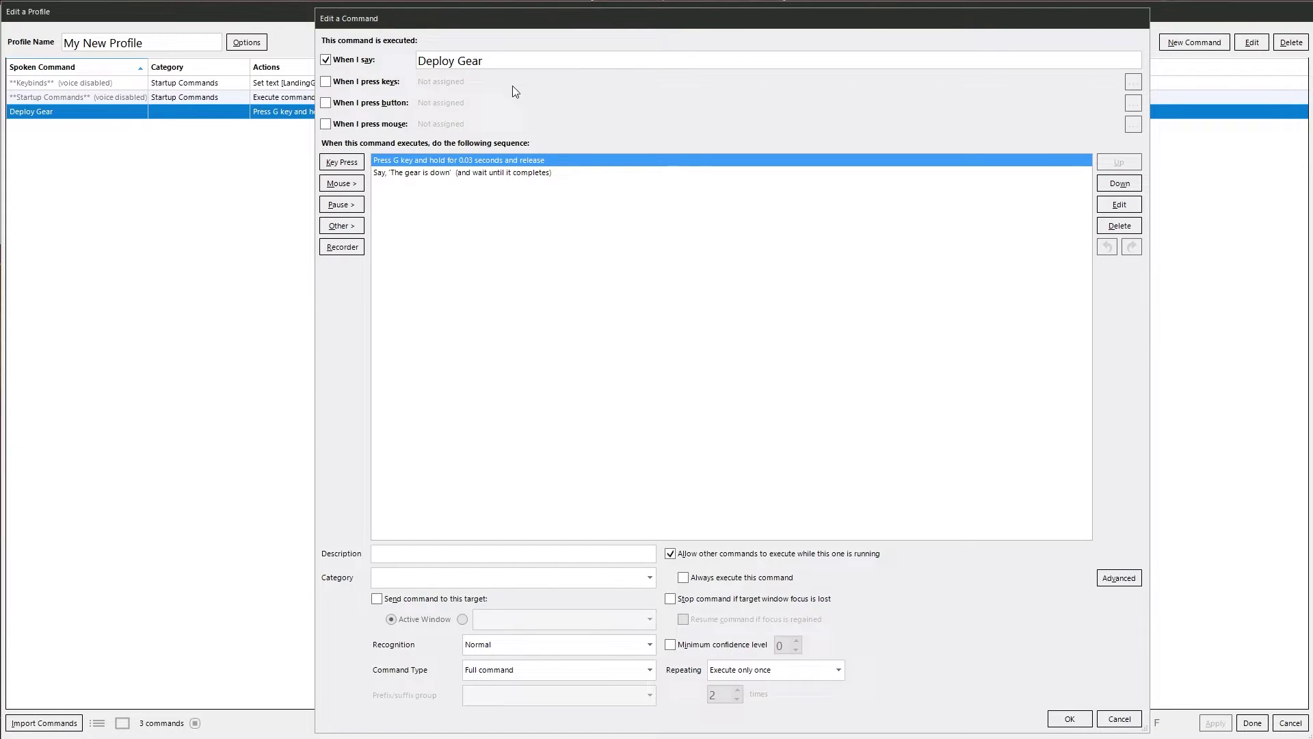
pyautogui.click(518, 59)
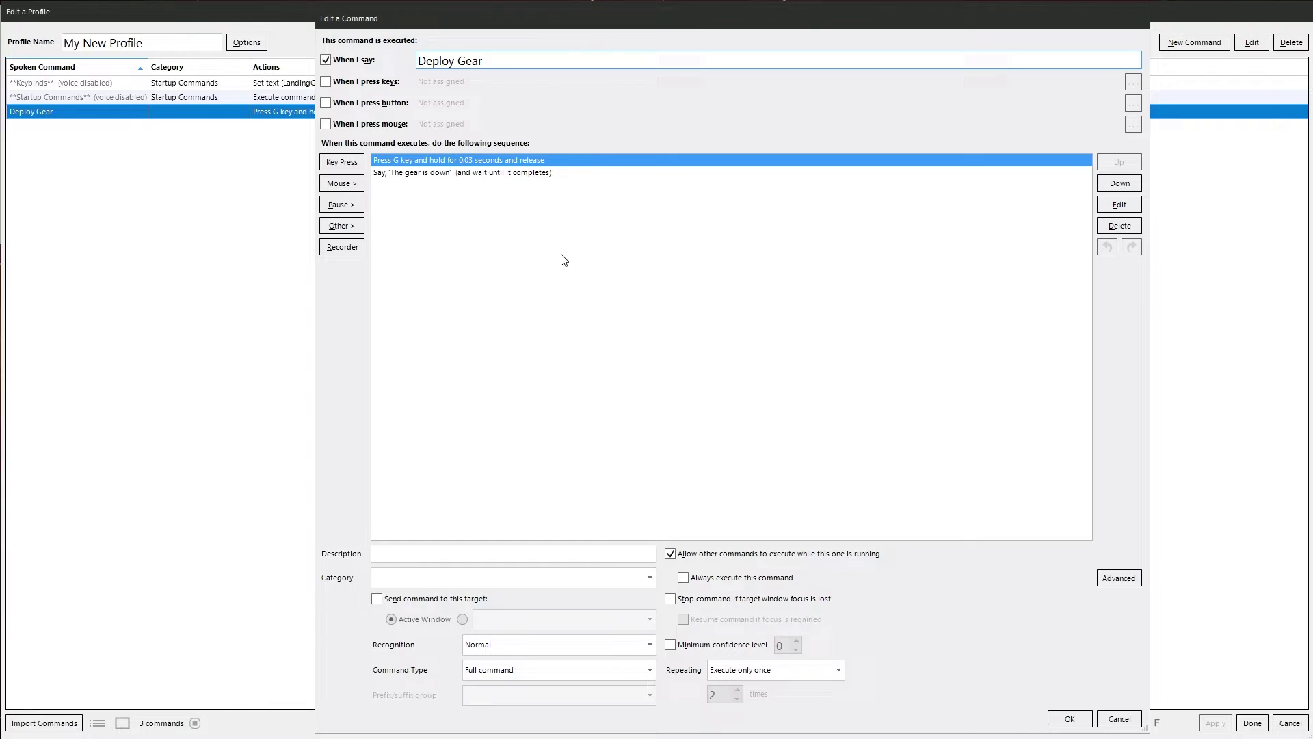
# Change the G key press to a variable keypress using LandingGear, and save the Deploy Gear command.
pyautogui.doubleClick(462, 161)
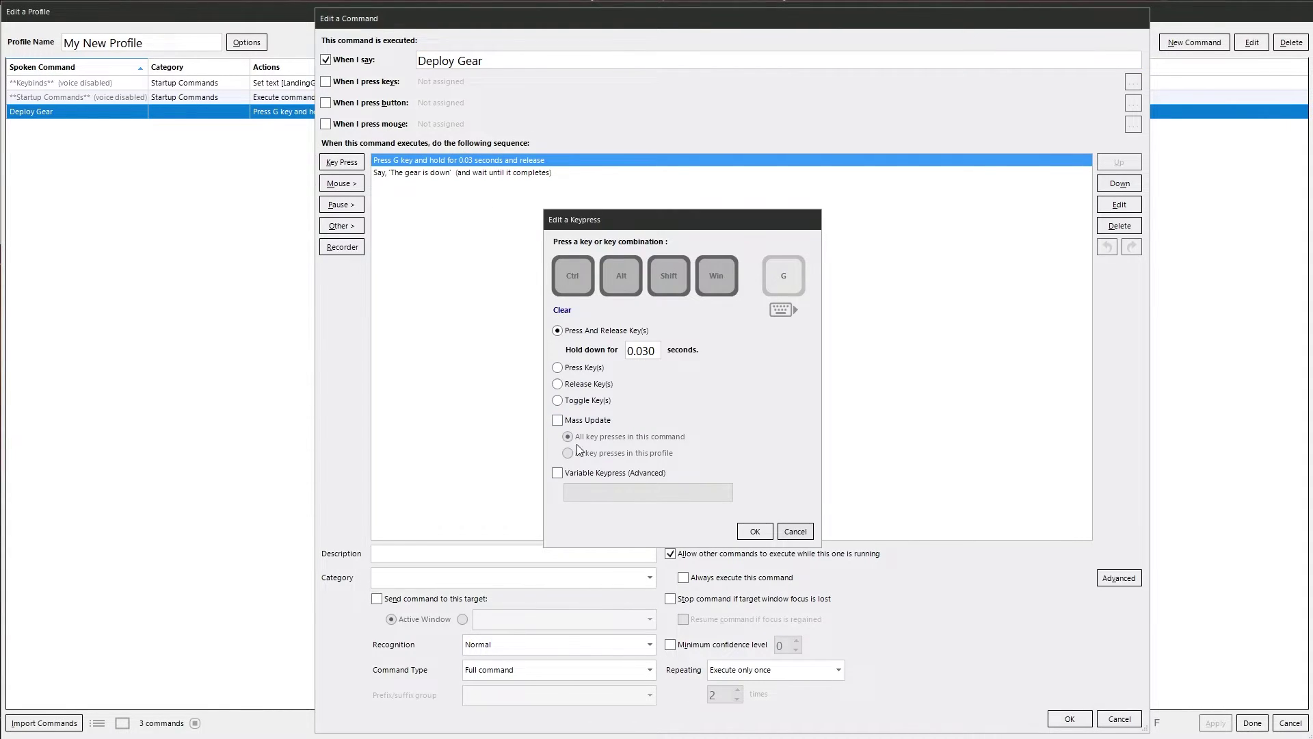
pyautogui.click(555, 473)
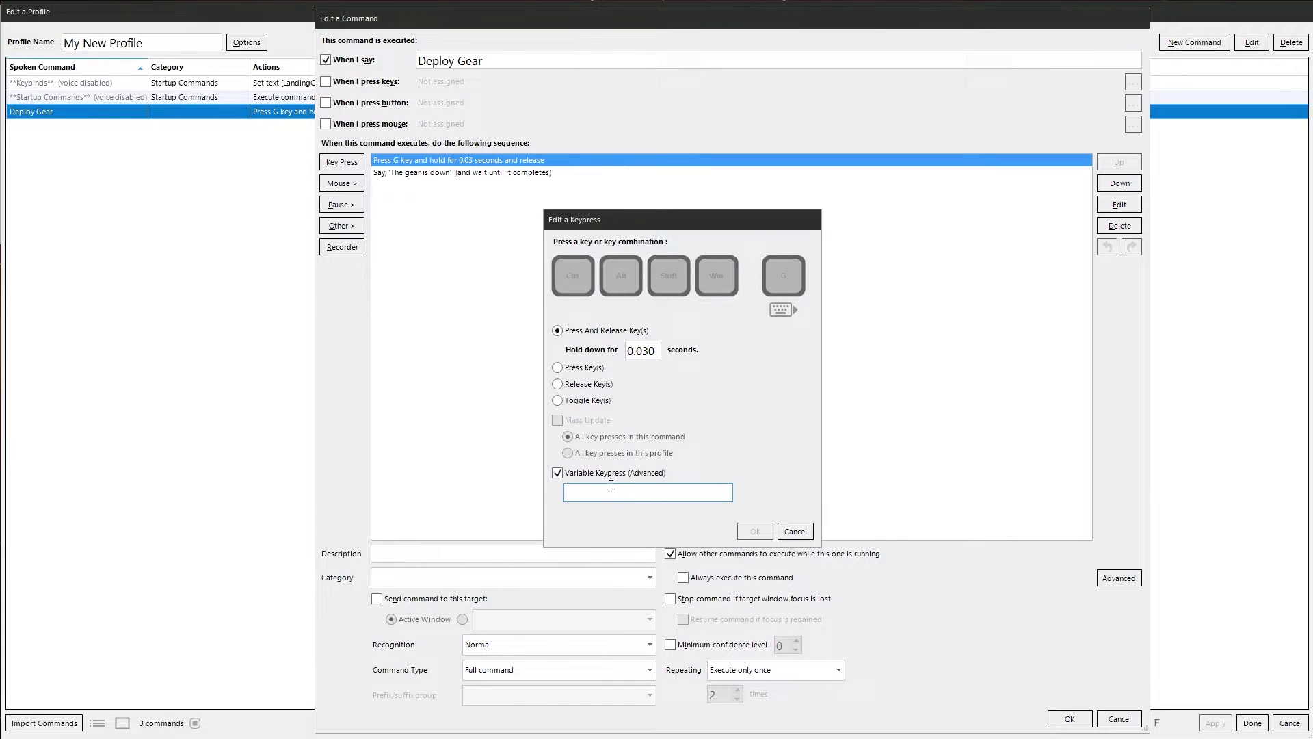
pyautogui.write('Landing Gear')
pyautogui.doubleClick(654, 486)
pyautogui.click(754, 532)
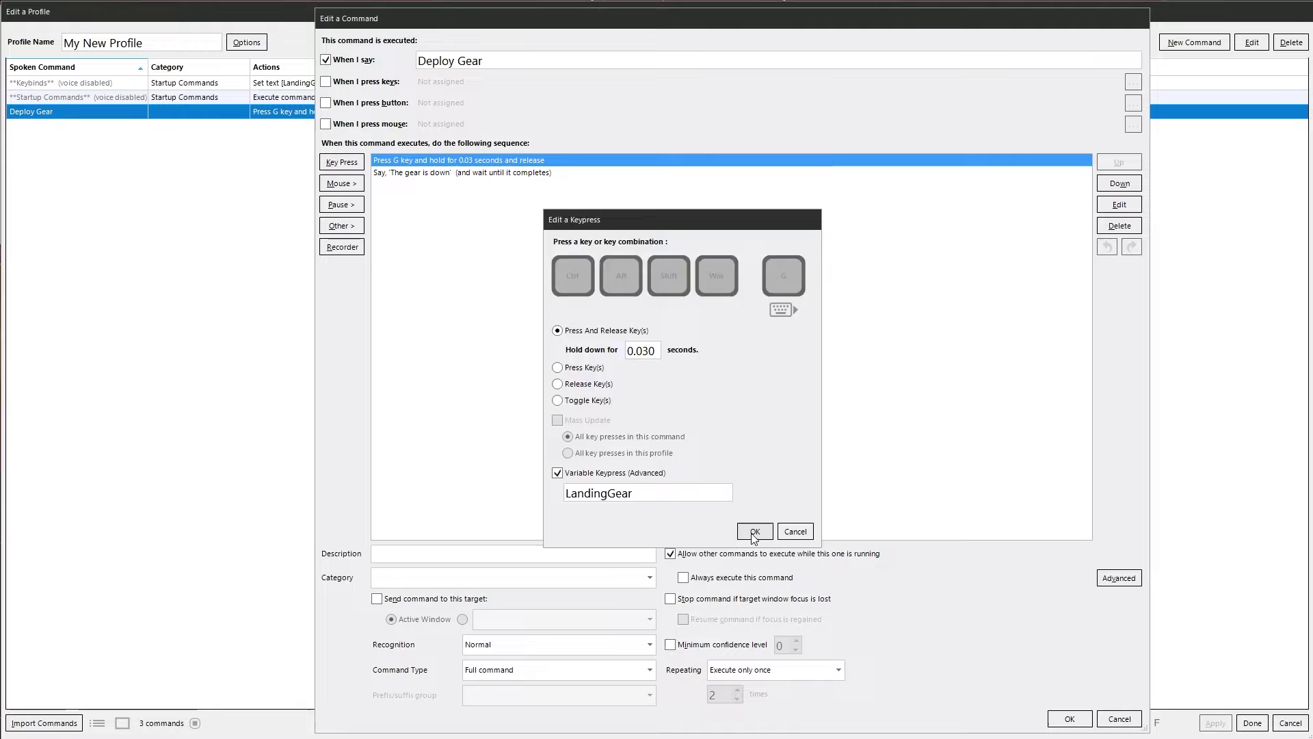
pyautogui.click(1067, 718)
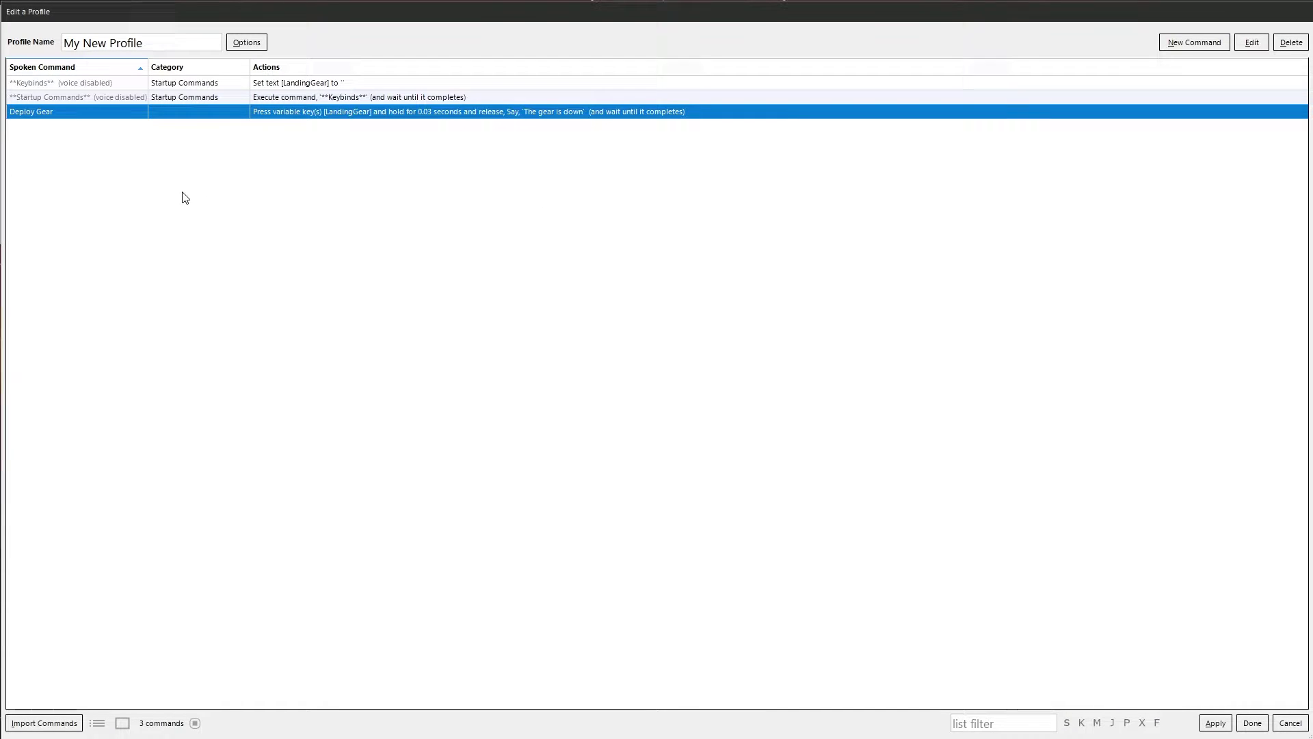
# Set the LandingGear text variable to "g" in the **Keybinds** command and save the command.
pyautogui.doubleClick(89, 85)
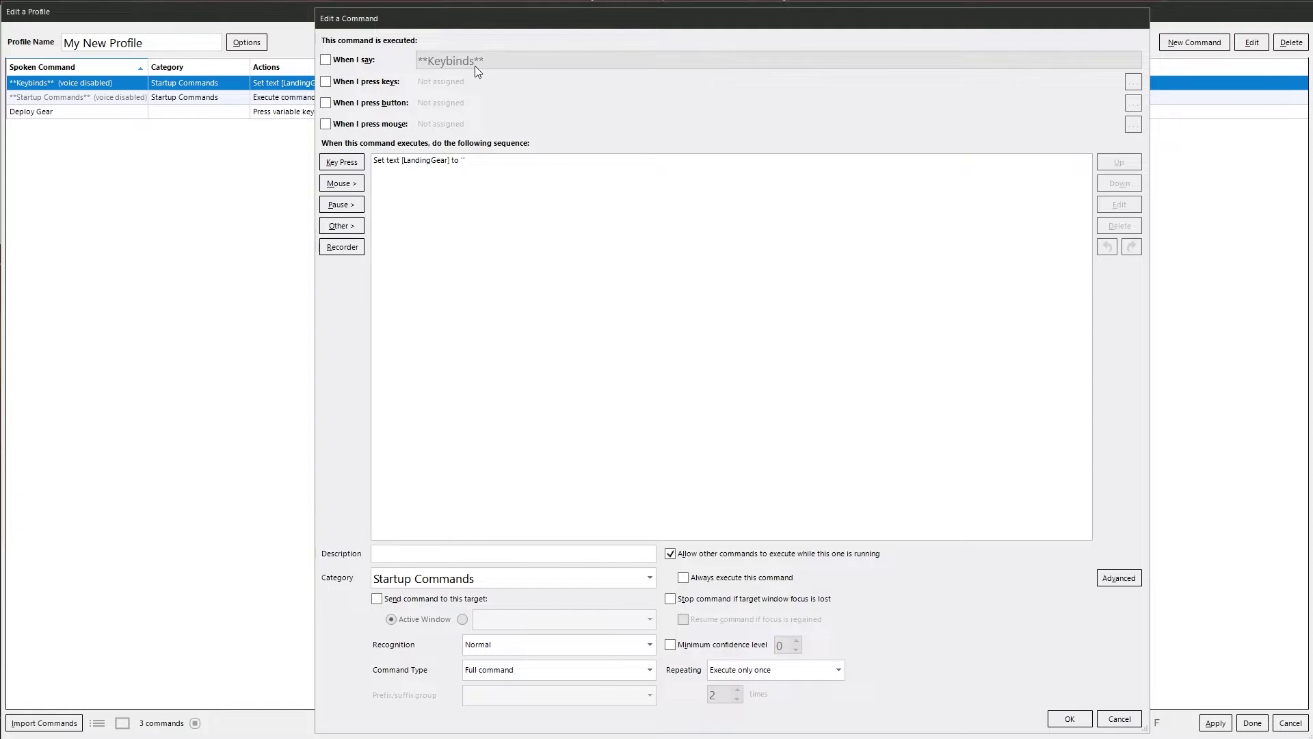
pyautogui.click(432, 163)
pyautogui.doubleClick(433, 163)
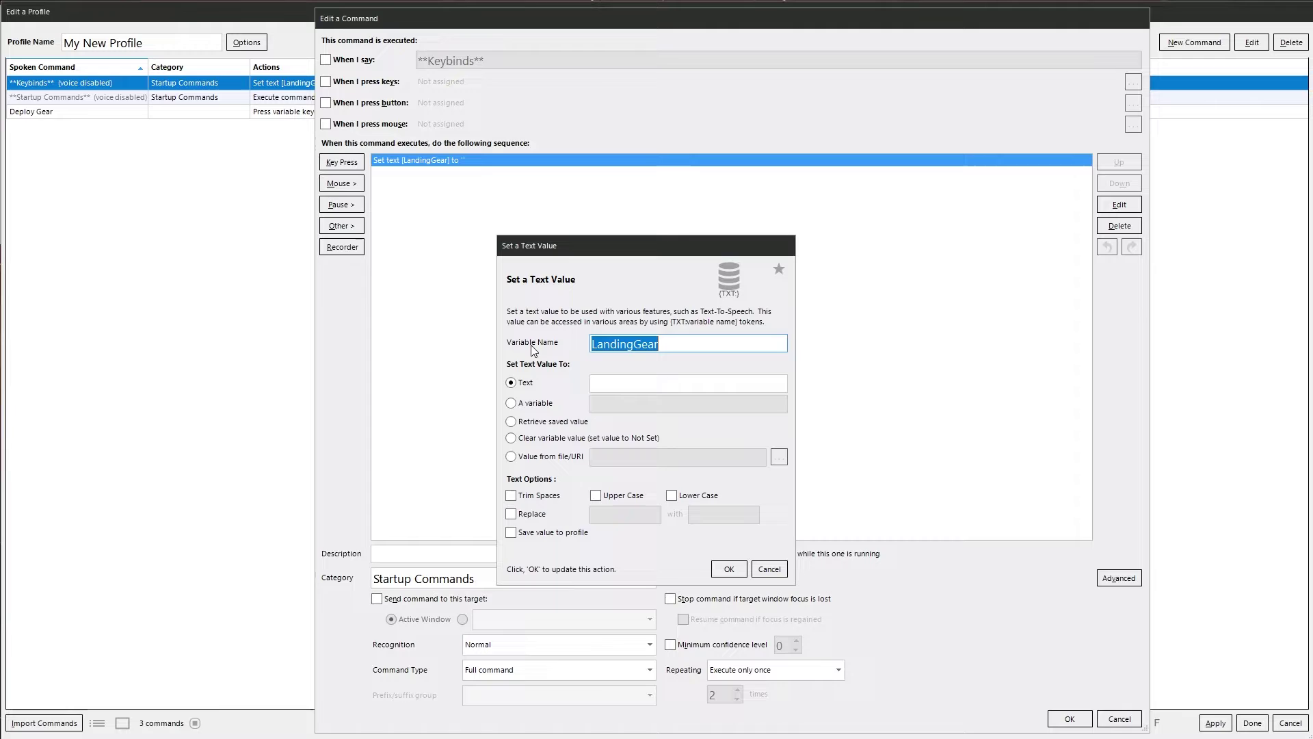
pyautogui.click(631, 381)
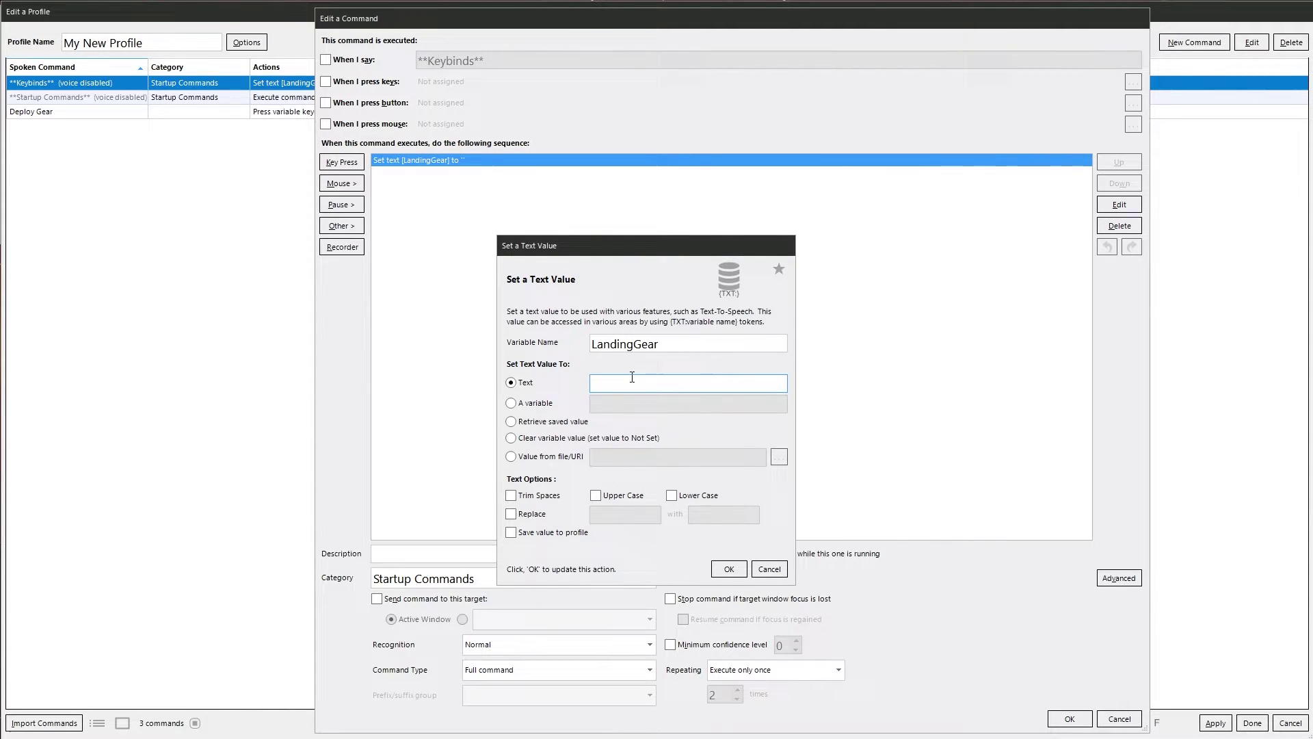
pyautogui.write('g')
pyautogui.click(732, 568)
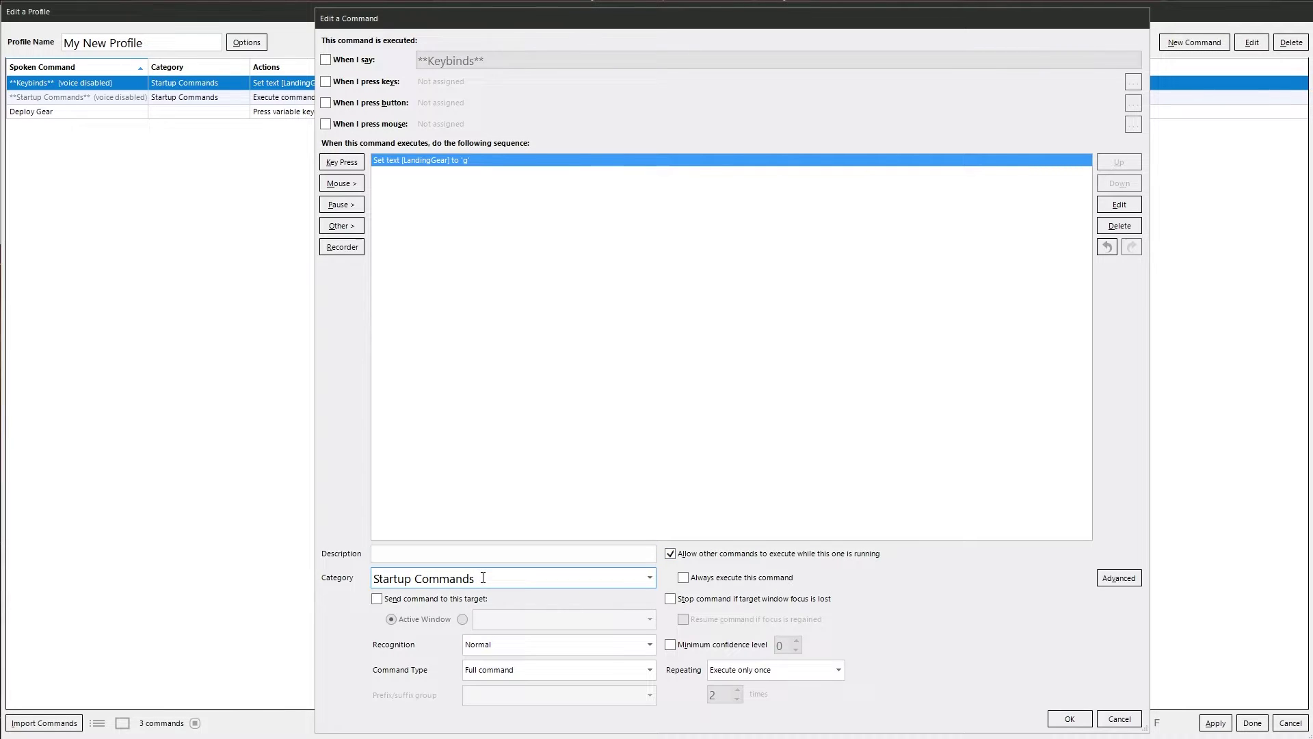
pyautogui.click(1070, 719)
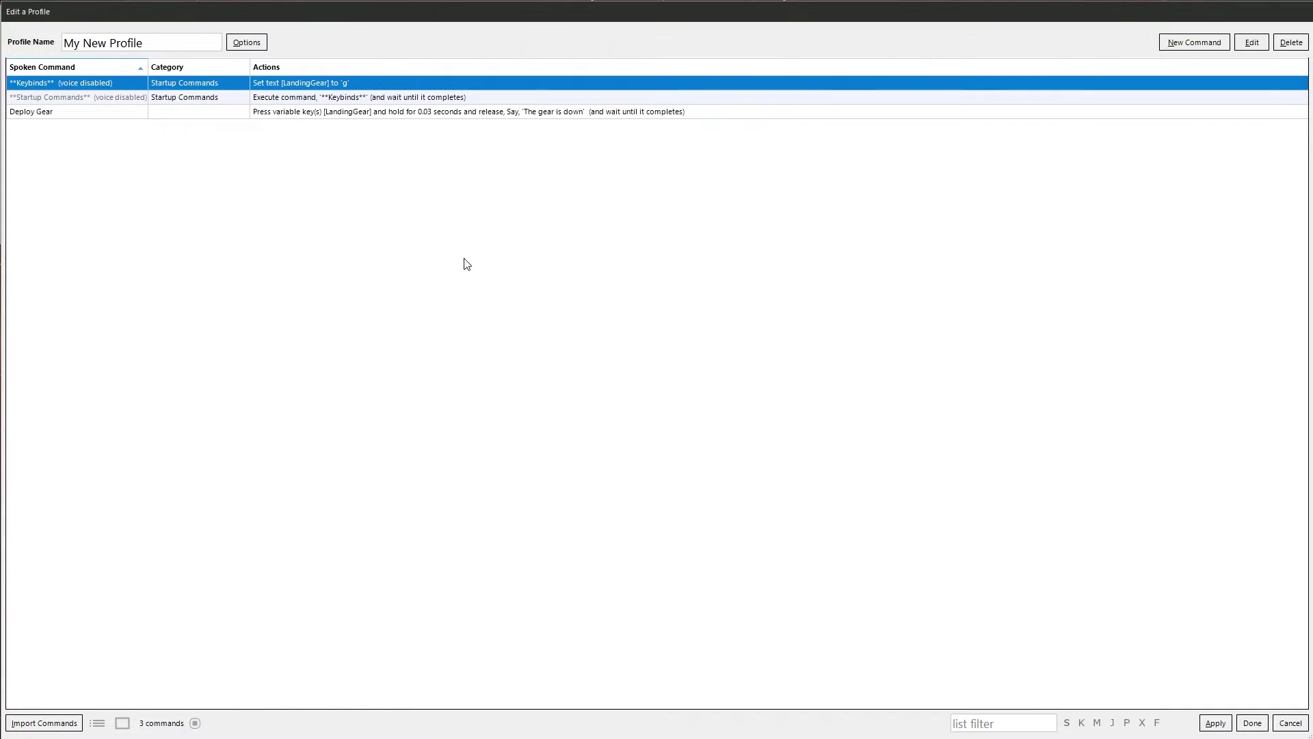
# Examine the action sequence of the **Startup Commands** command and close it without changes.
pyautogui.click(80, 97)
pyautogui.doubleClick(80, 98)
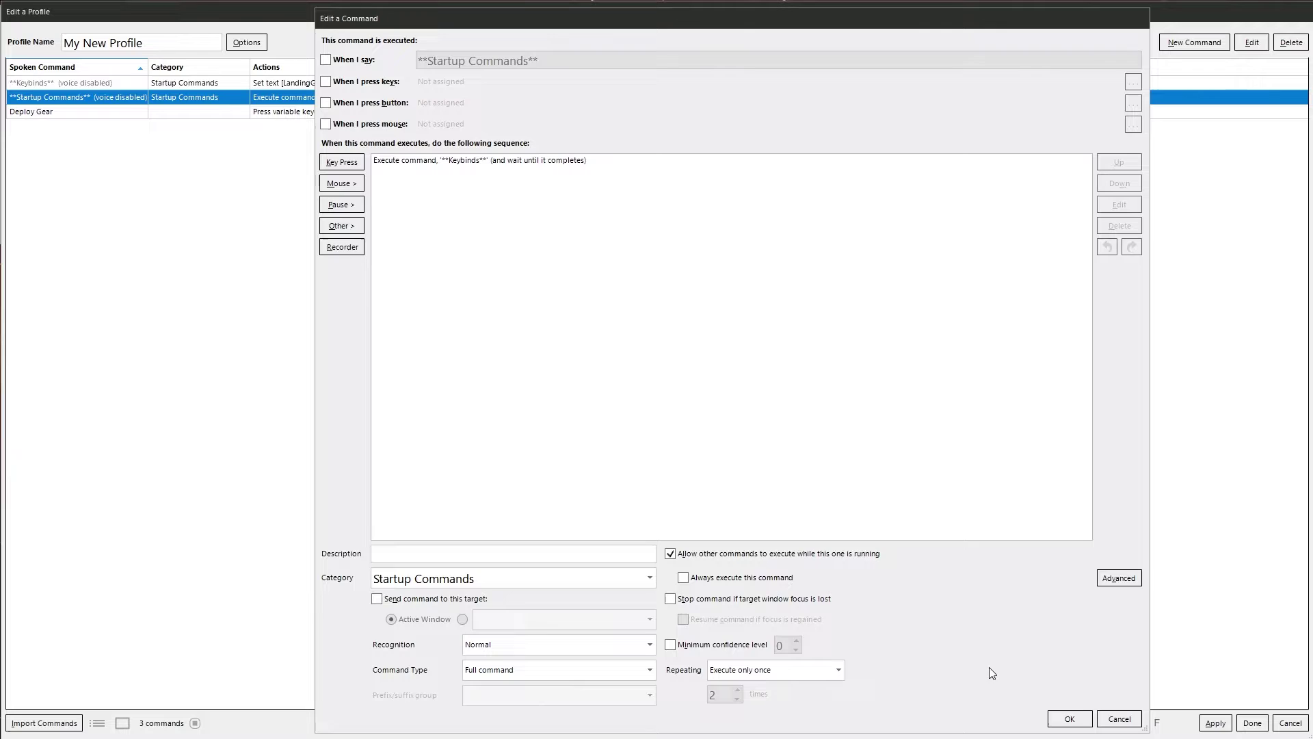
pyautogui.click(1120, 719)
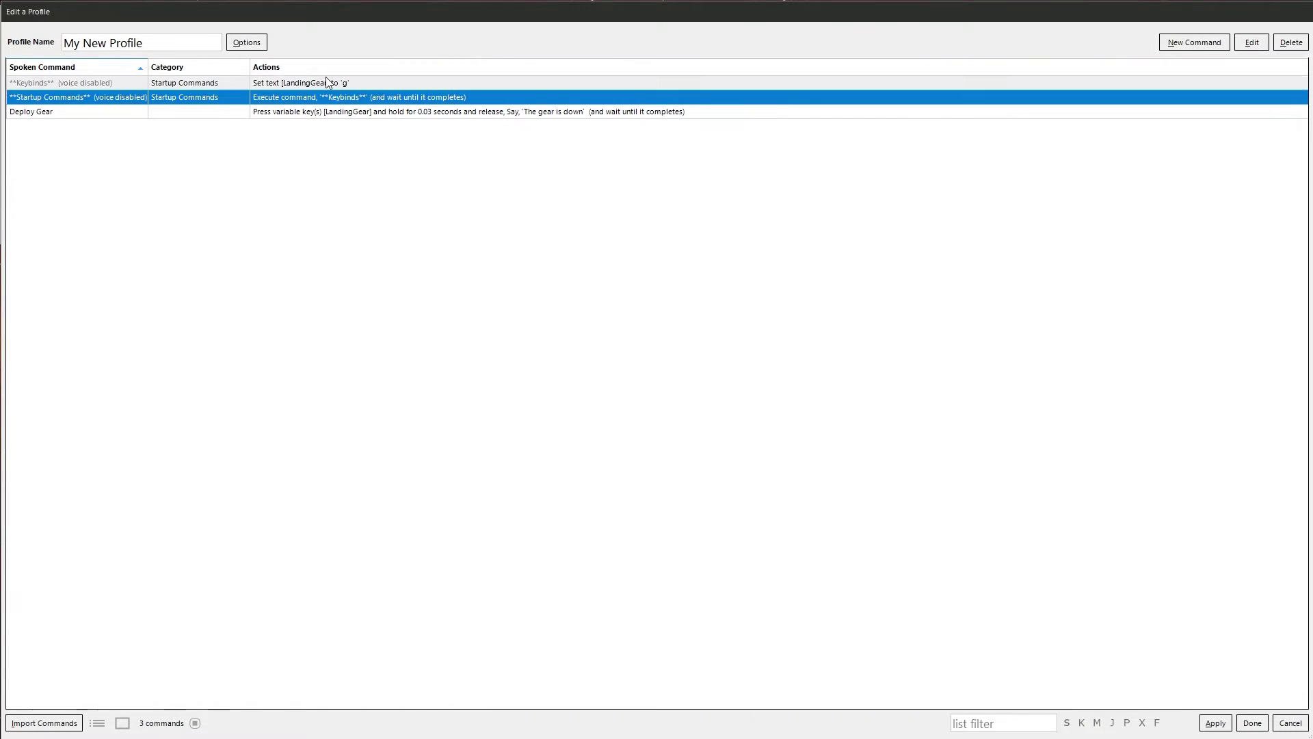
# Set the profile to execute the **Startup Commands** command each time it is loaded, and save the profile.
pyautogui.click(248, 42)
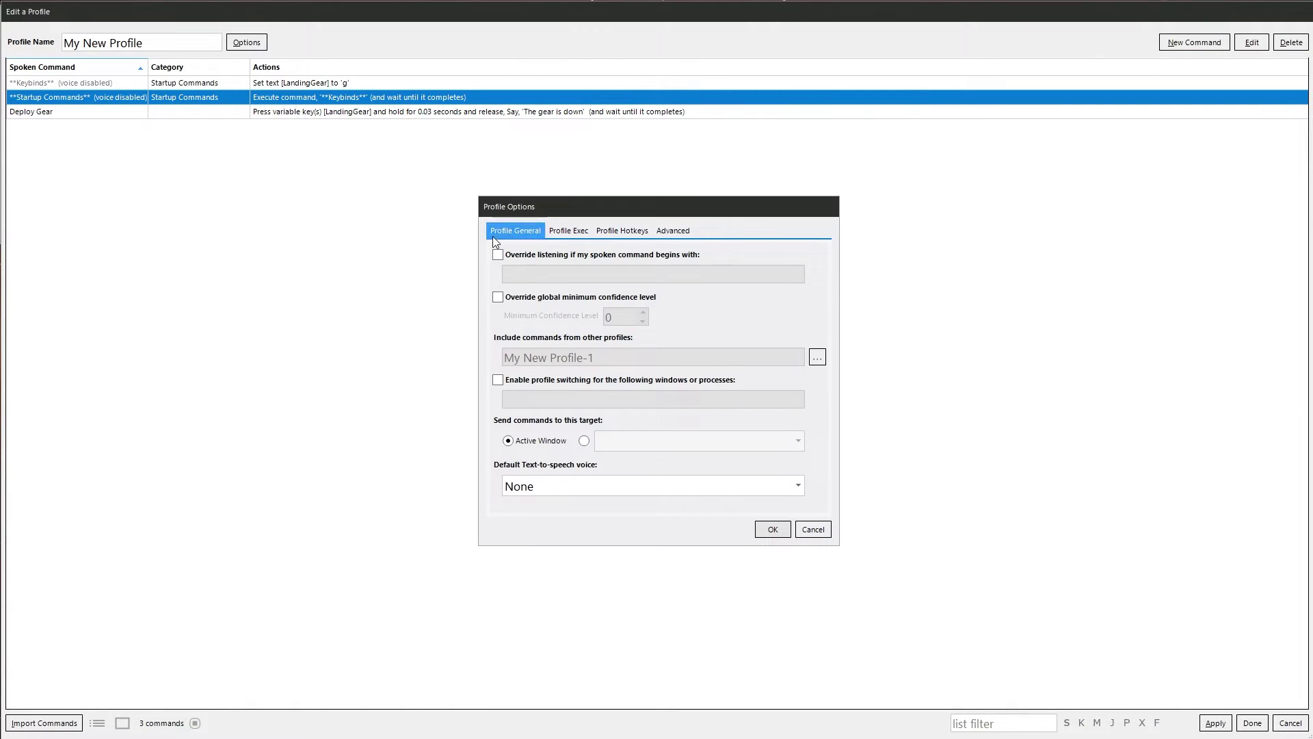
pyautogui.click(561, 232)
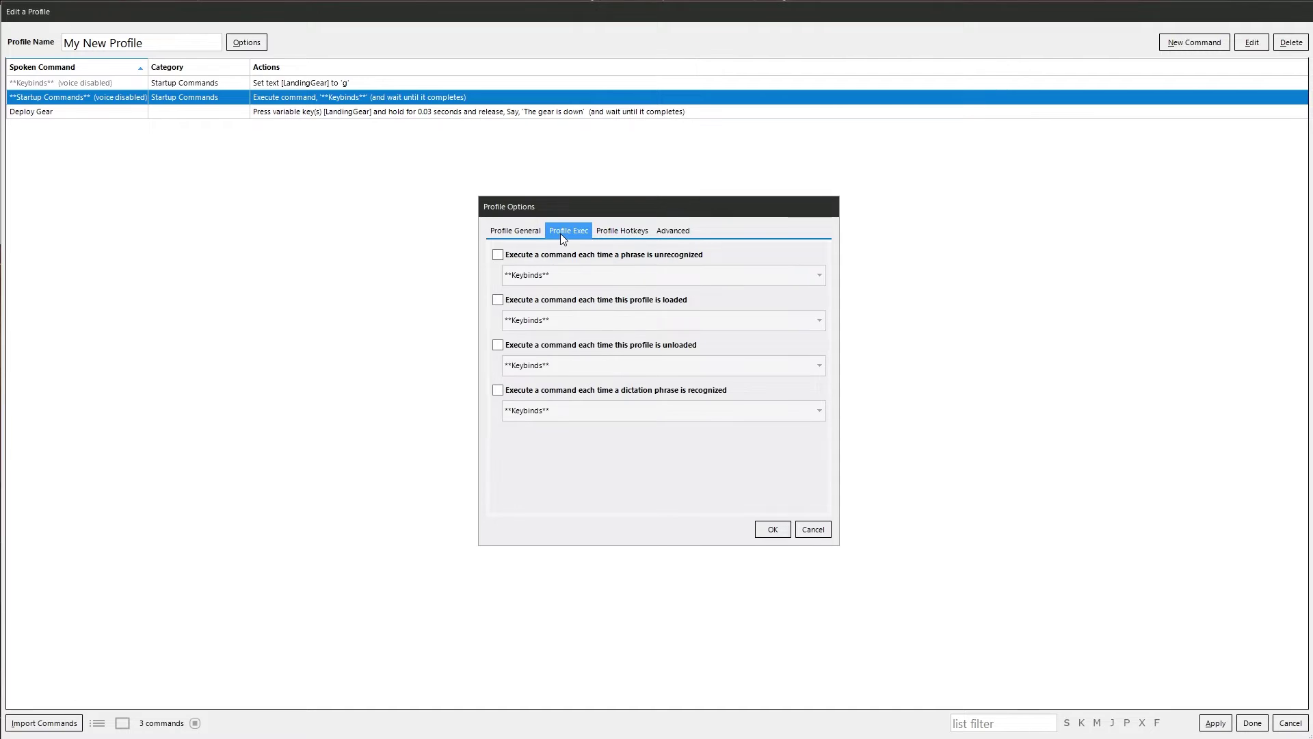
pyautogui.click(498, 300)
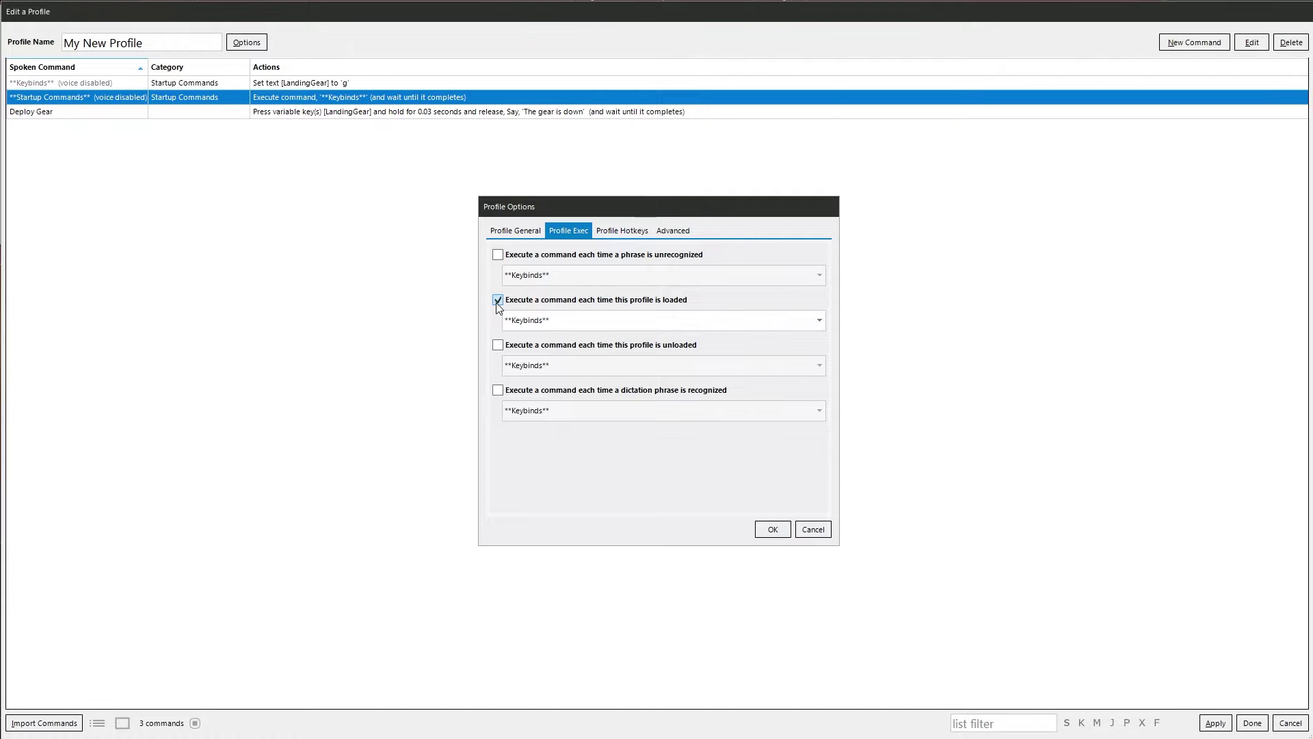
pyautogui.click(595, 321)
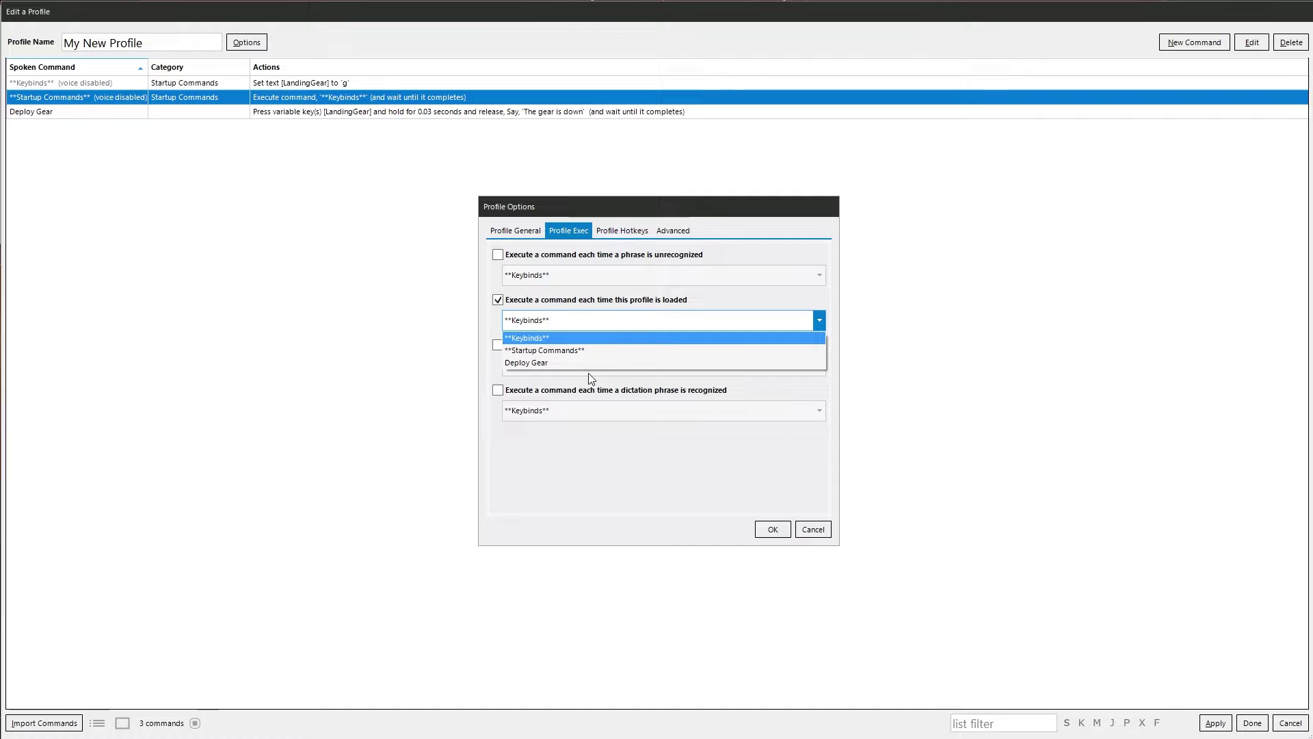
pyautogui.click(591, 351)
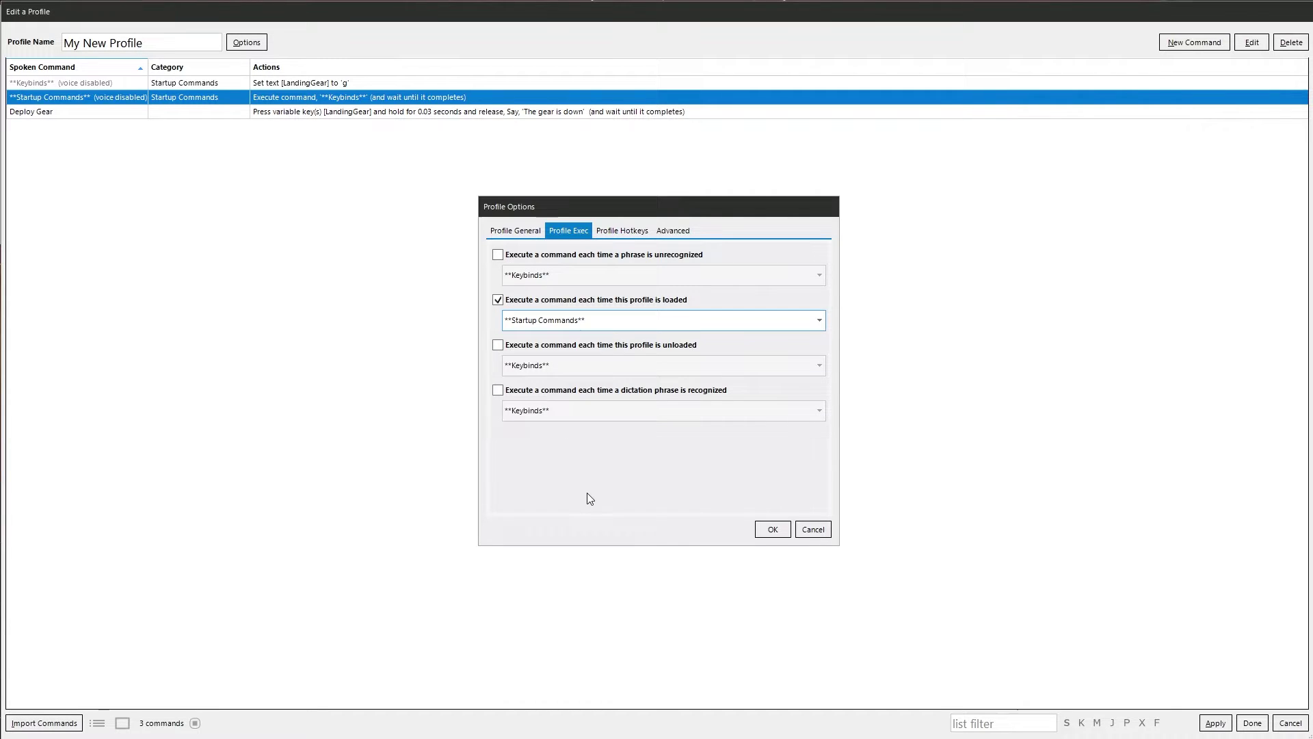
pyautogui.click(767, 534)
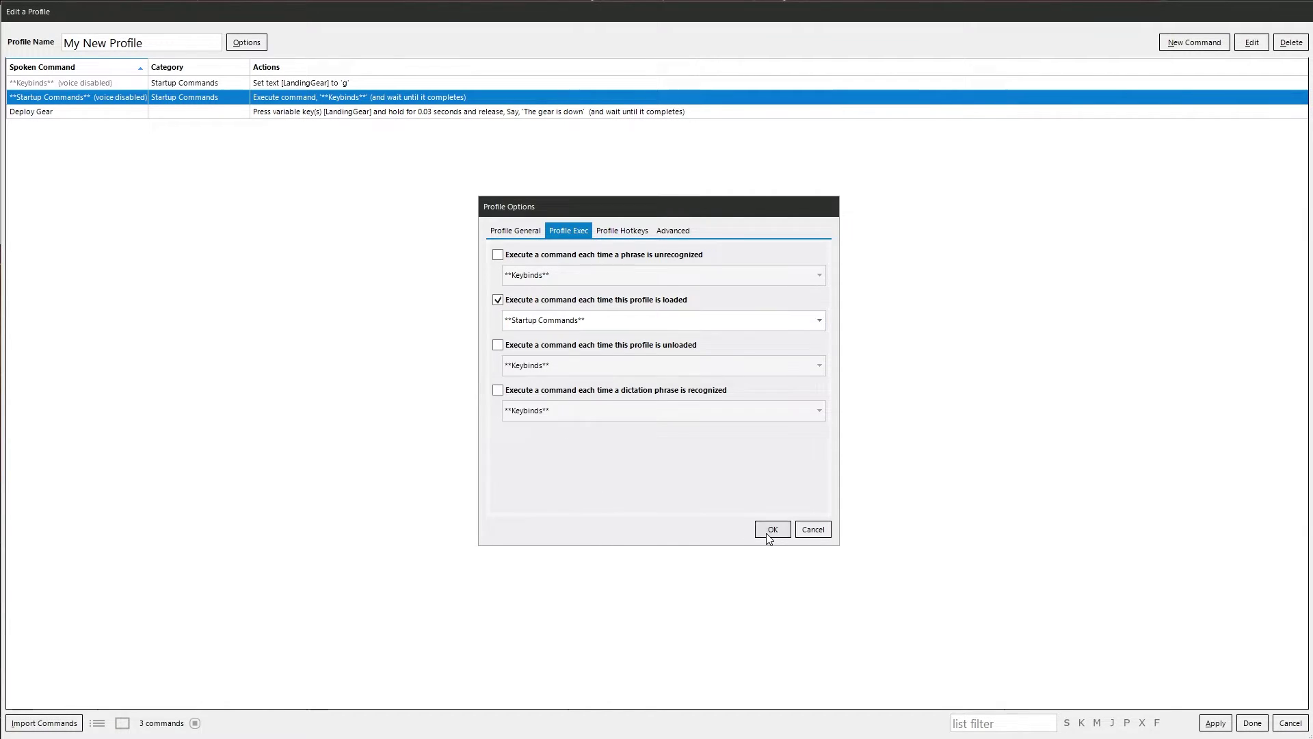
pyautogui.click(1251, 722)
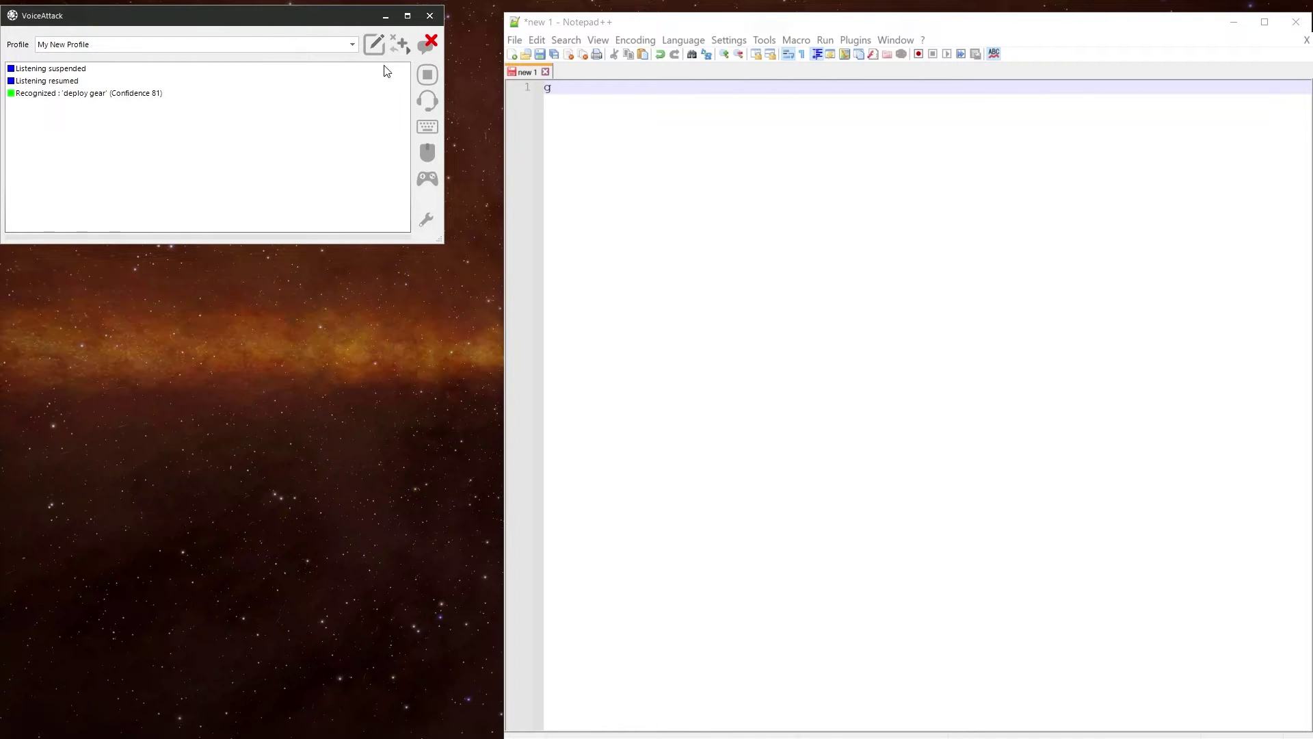
# Restart VoiceAttack, check the log entry for the profile's startup command, and clear the log.
pyautogui.click(430, 15)
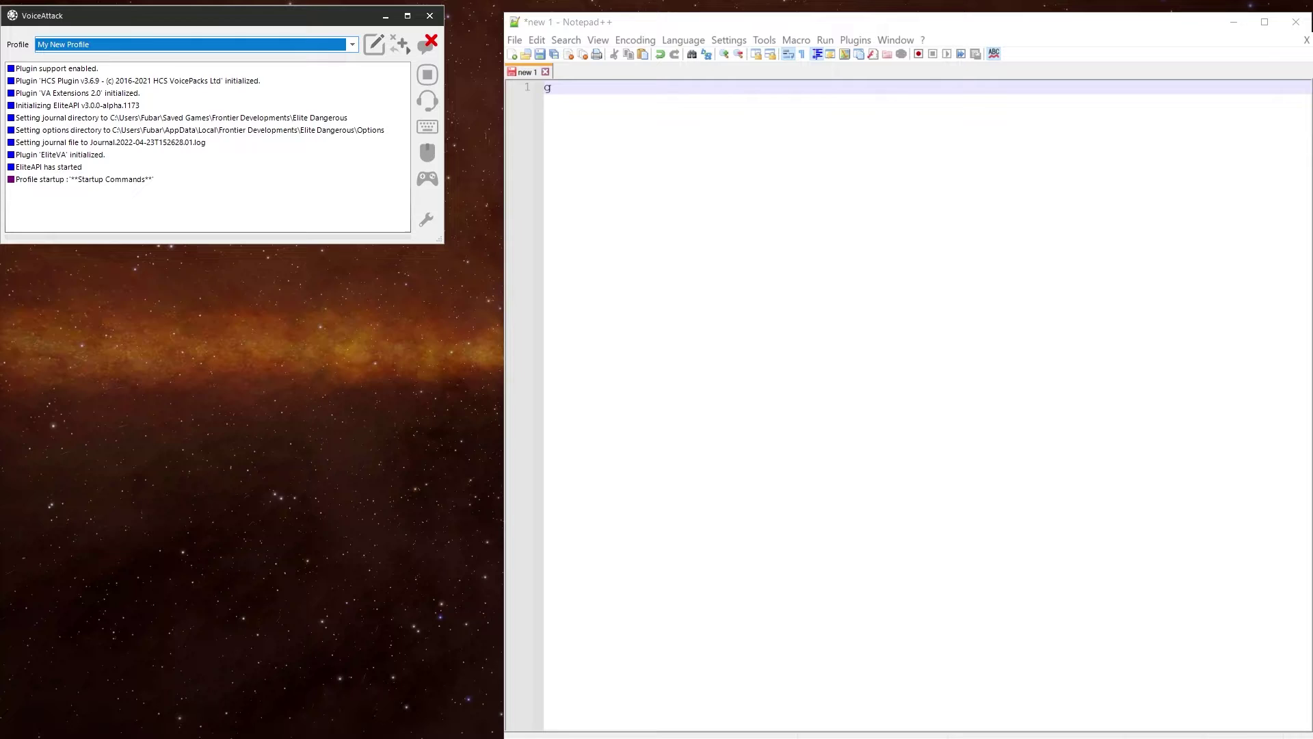
pyautogui.click(54, 182)
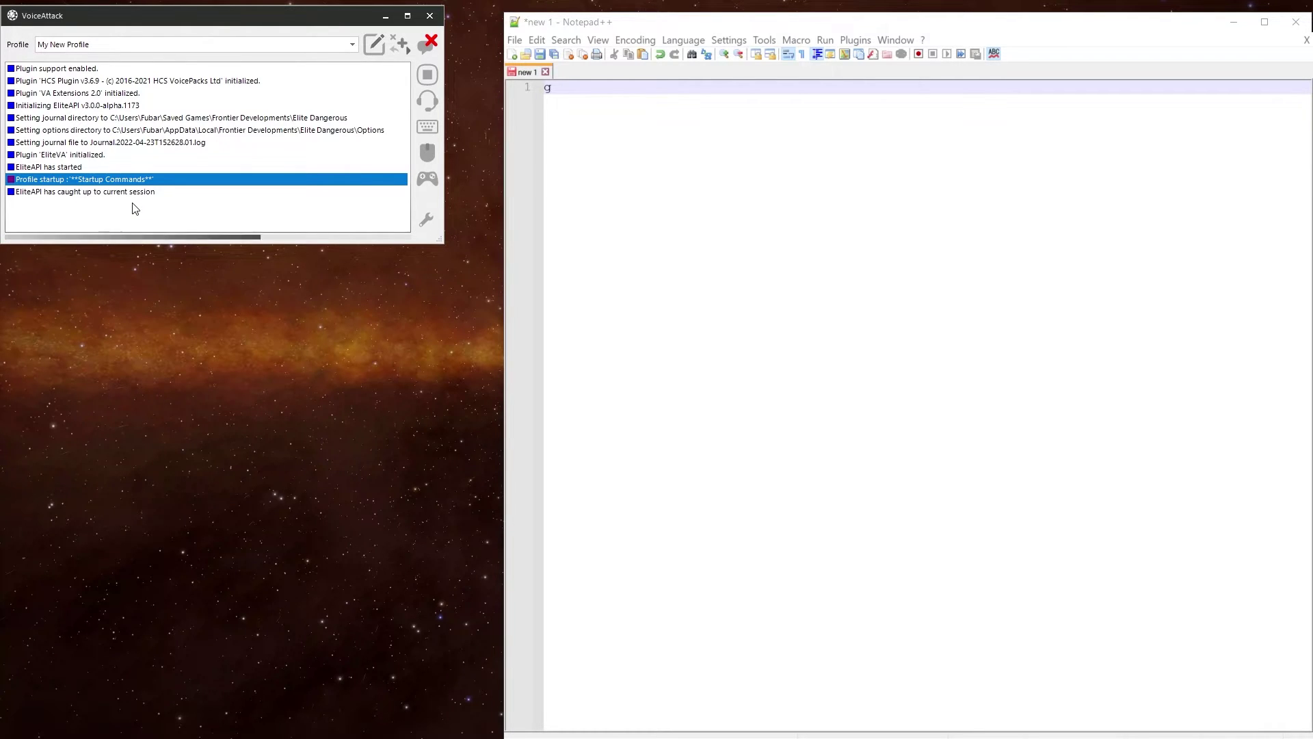
pyautogui.rightClick(135, 209)
pyautogui.click(164, 243)
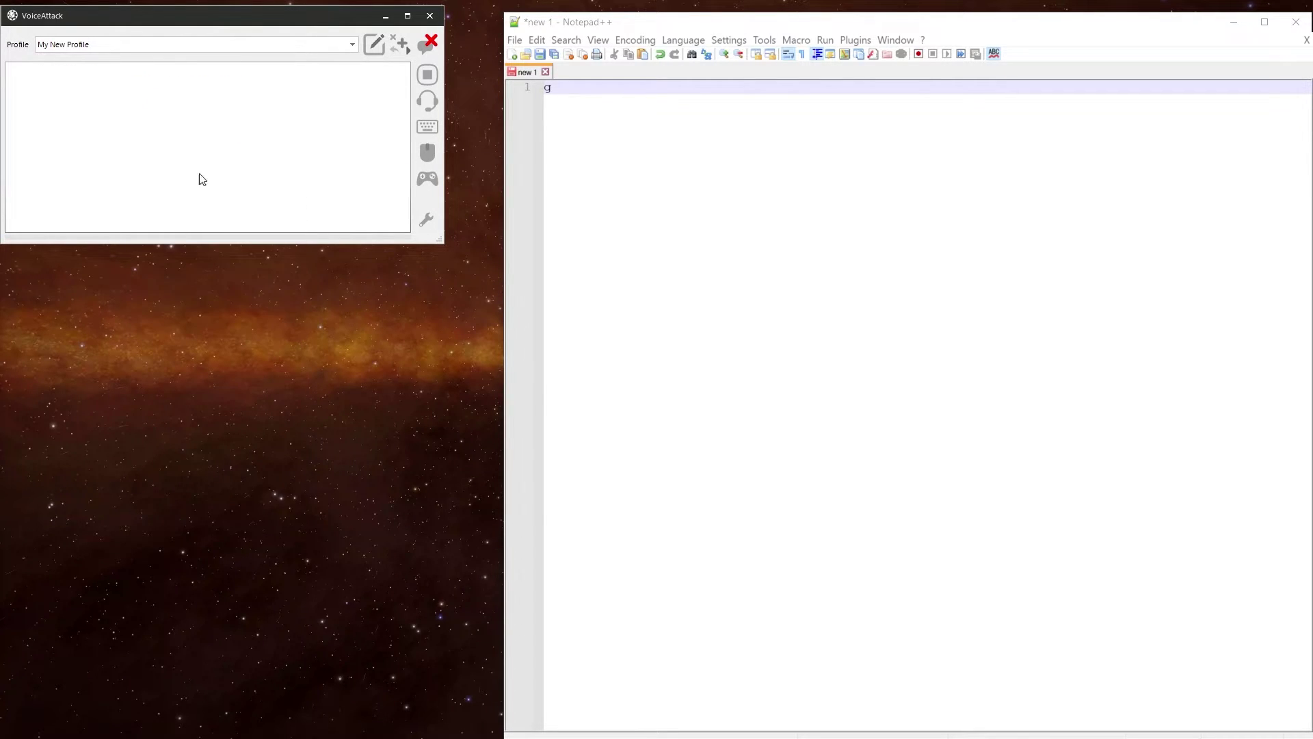
# Switch to the Notepad++ document and test the Deploy Gear voice command there, entering "g".
pyautogui.click(720, 173)
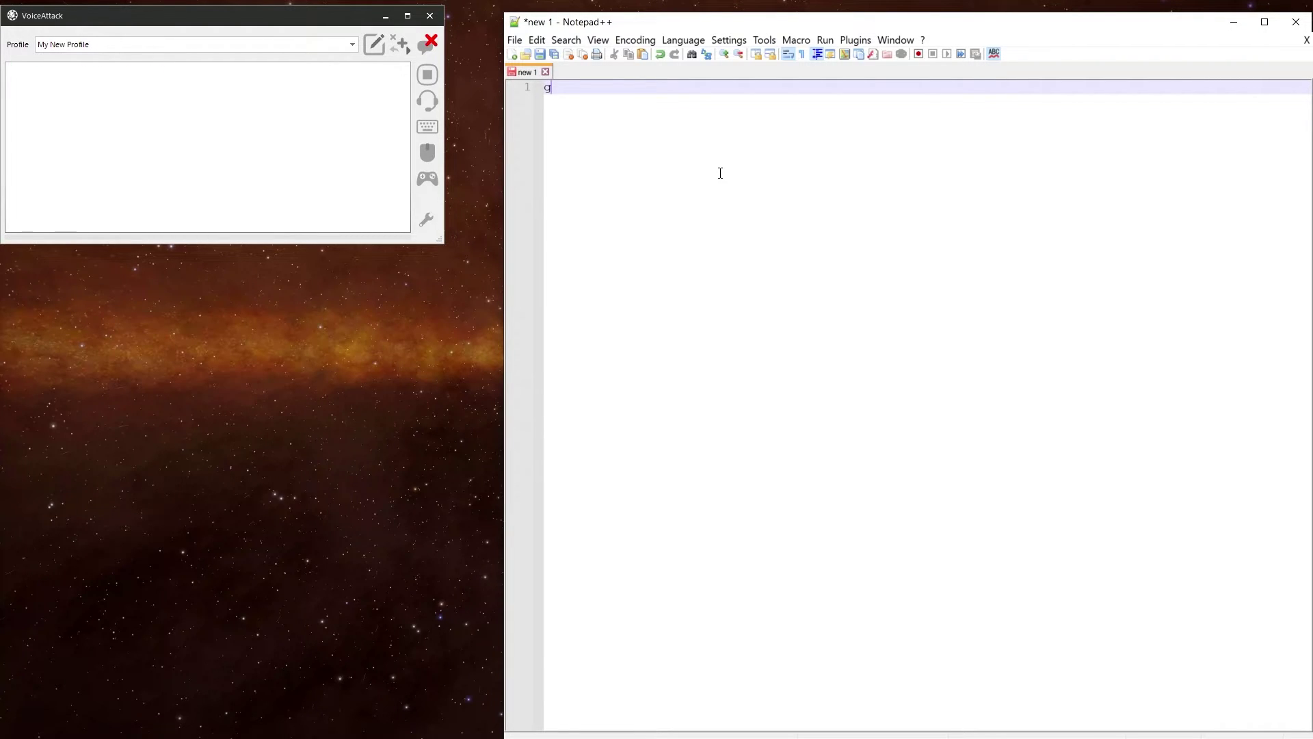
pyautogui.write('g')
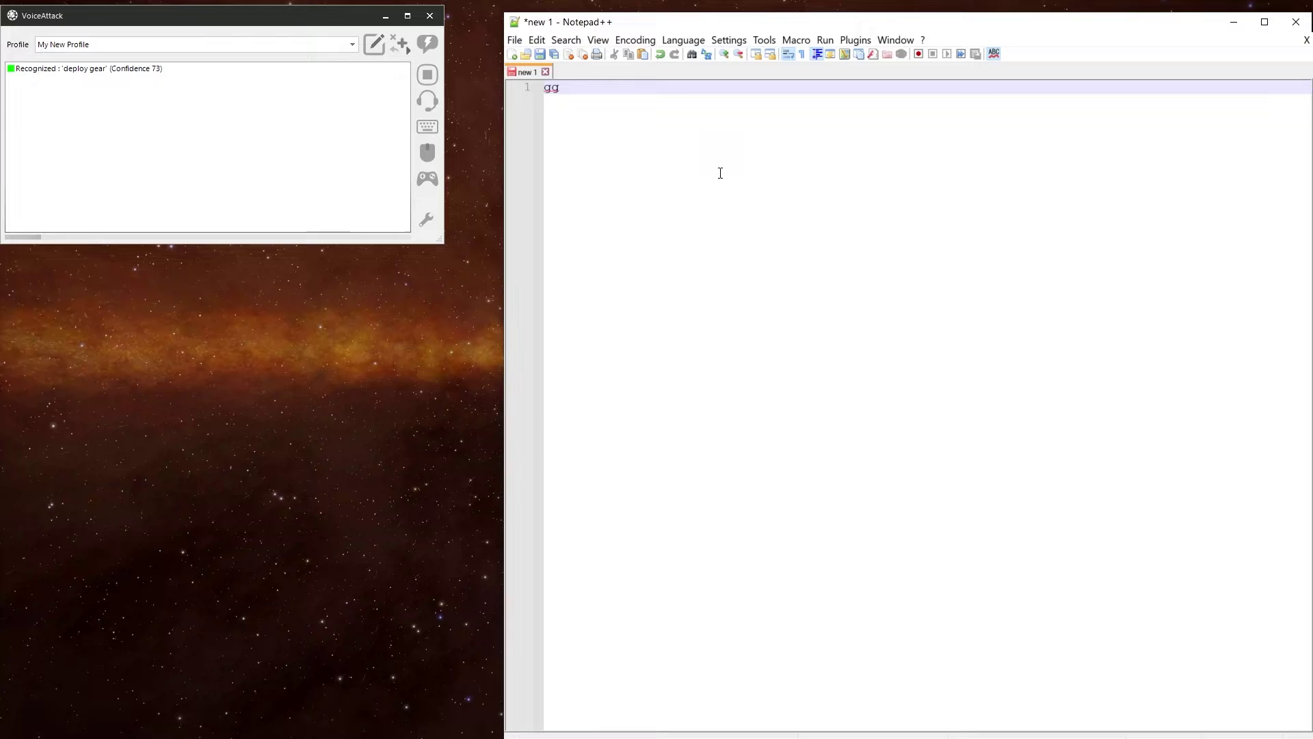
pyautogui.press('Scroll_Lock')
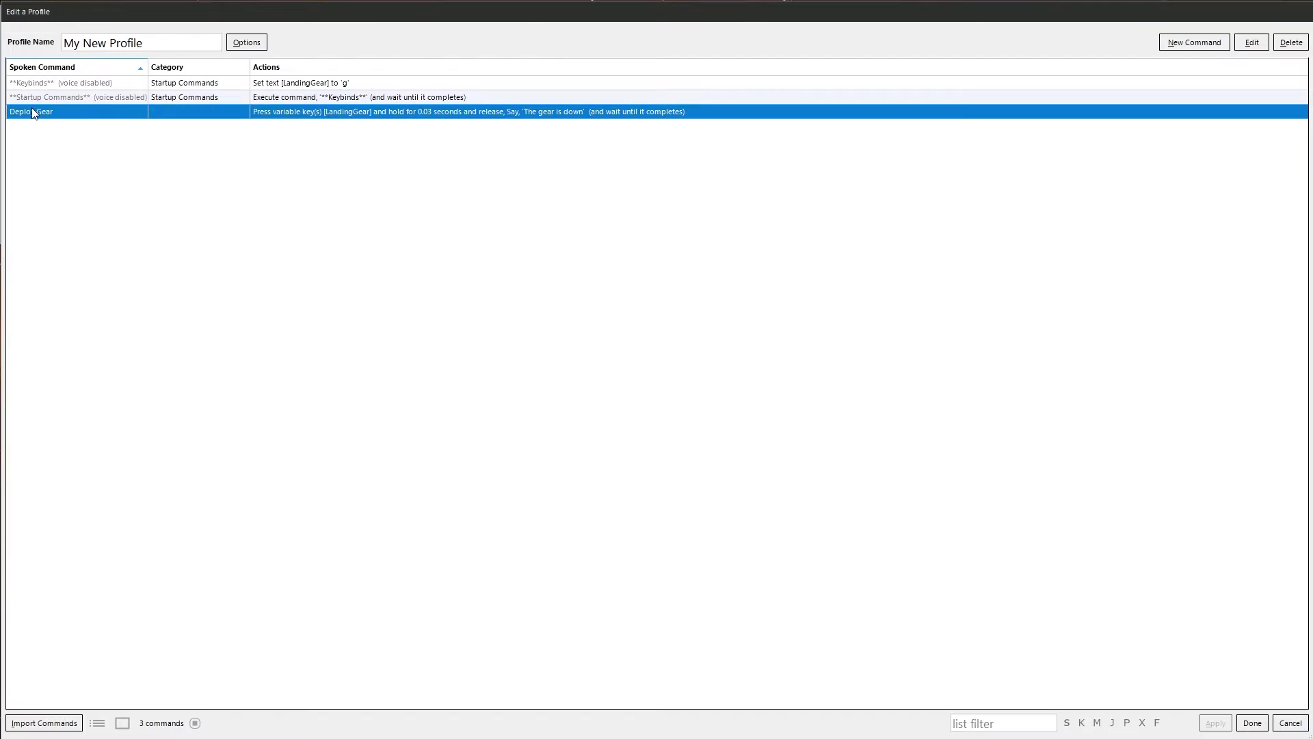
# Examine the Deploy Gear command's action sequence and close it without changes.
pyautogui.doubleClick(31, 111)
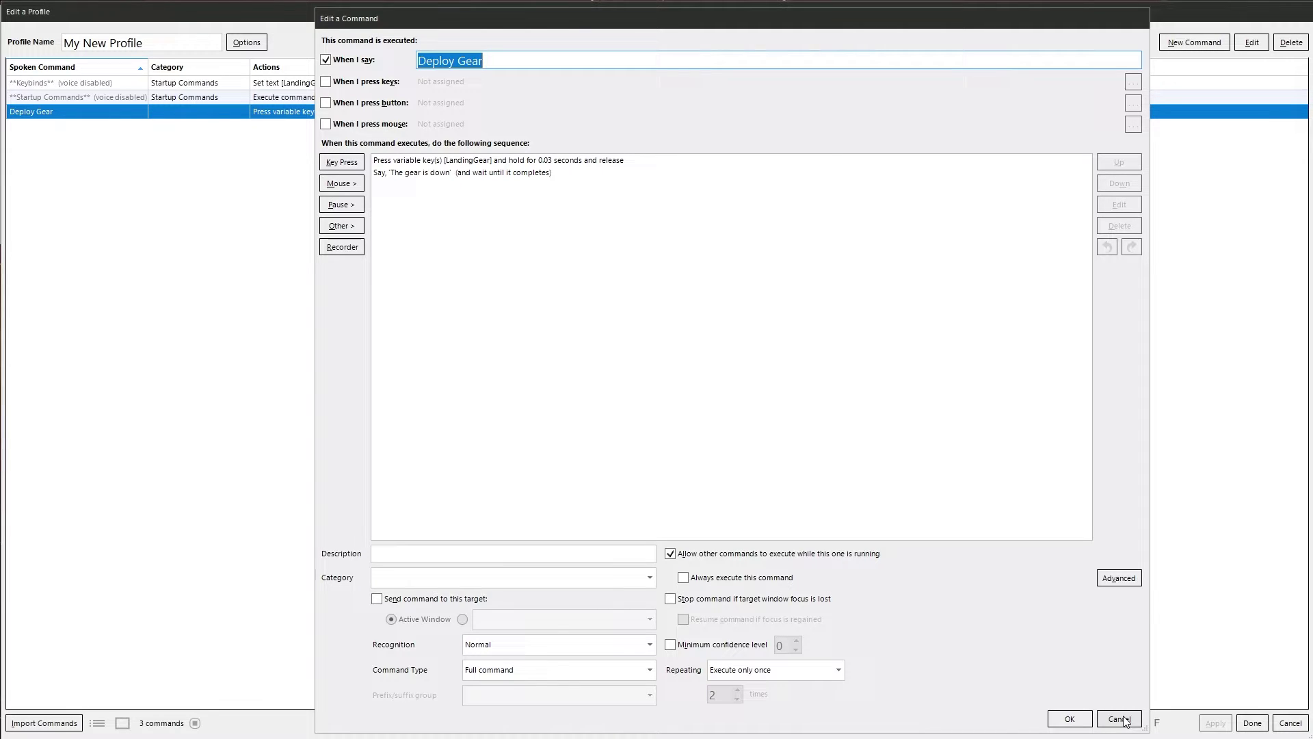
pyautogui.click(1125, 721)
# Duplicate the LandingGear text action inside the **Keybinds** command.
pyautogui.doubleClick(262, 83)
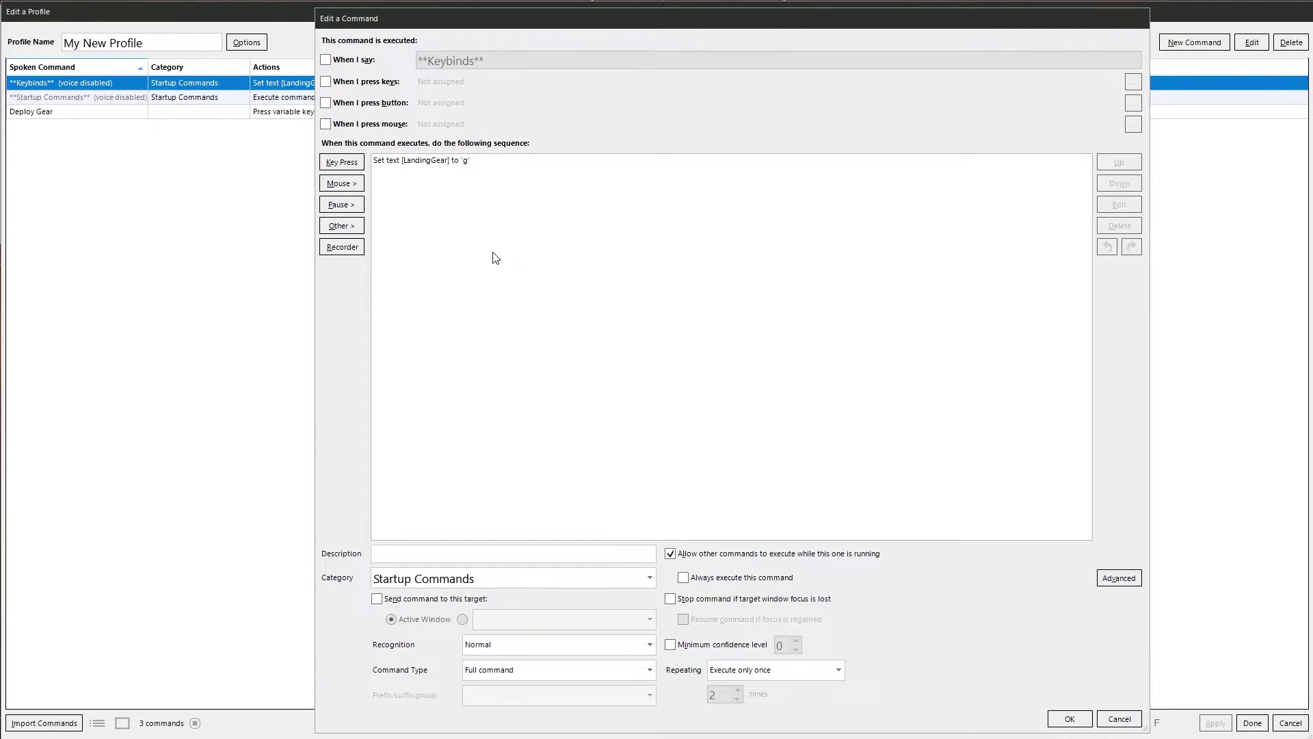
pyautogui.rightClick(404, 162)
pyautogui.click(395, 162)
pyautogui.rightClick(395, 161)
pyautogui.click(442, 219)
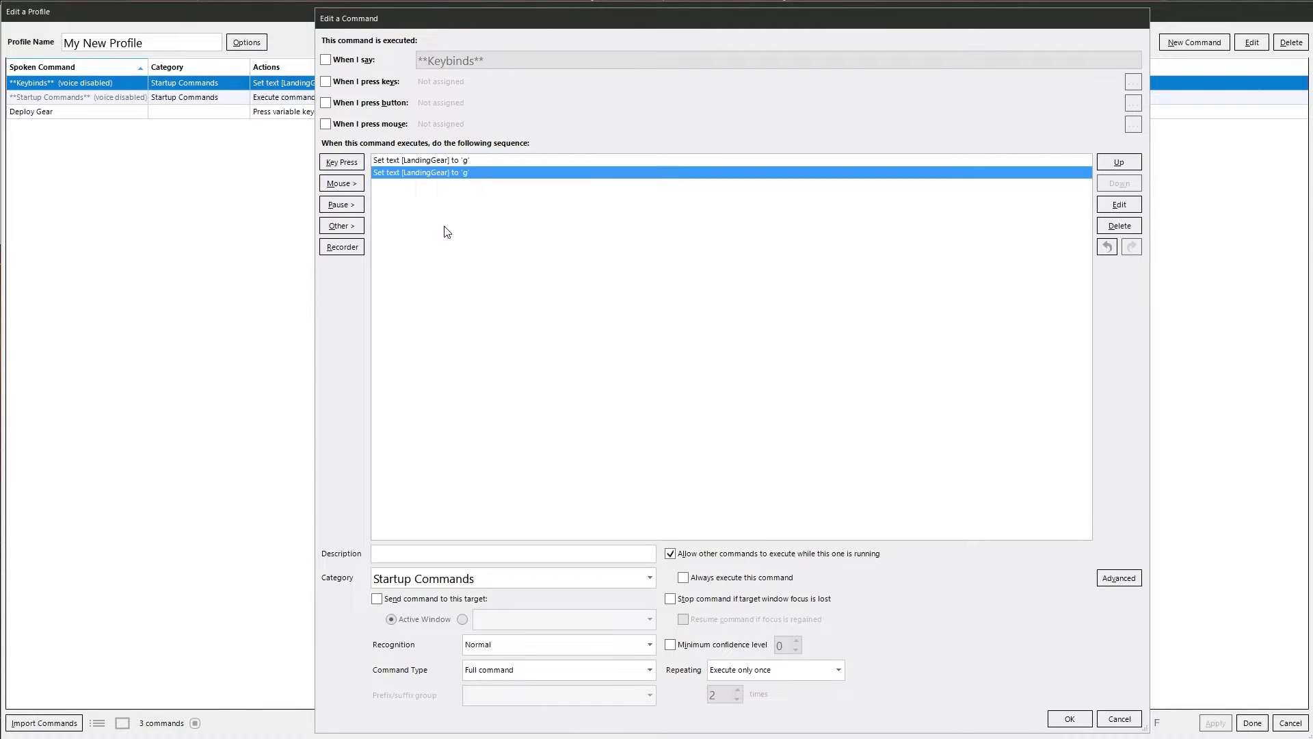
# Change the duplicated action to set the text variable Lights to "l", and save the **Keybinds** command.
pyautogui.doubleClick(427, 175)
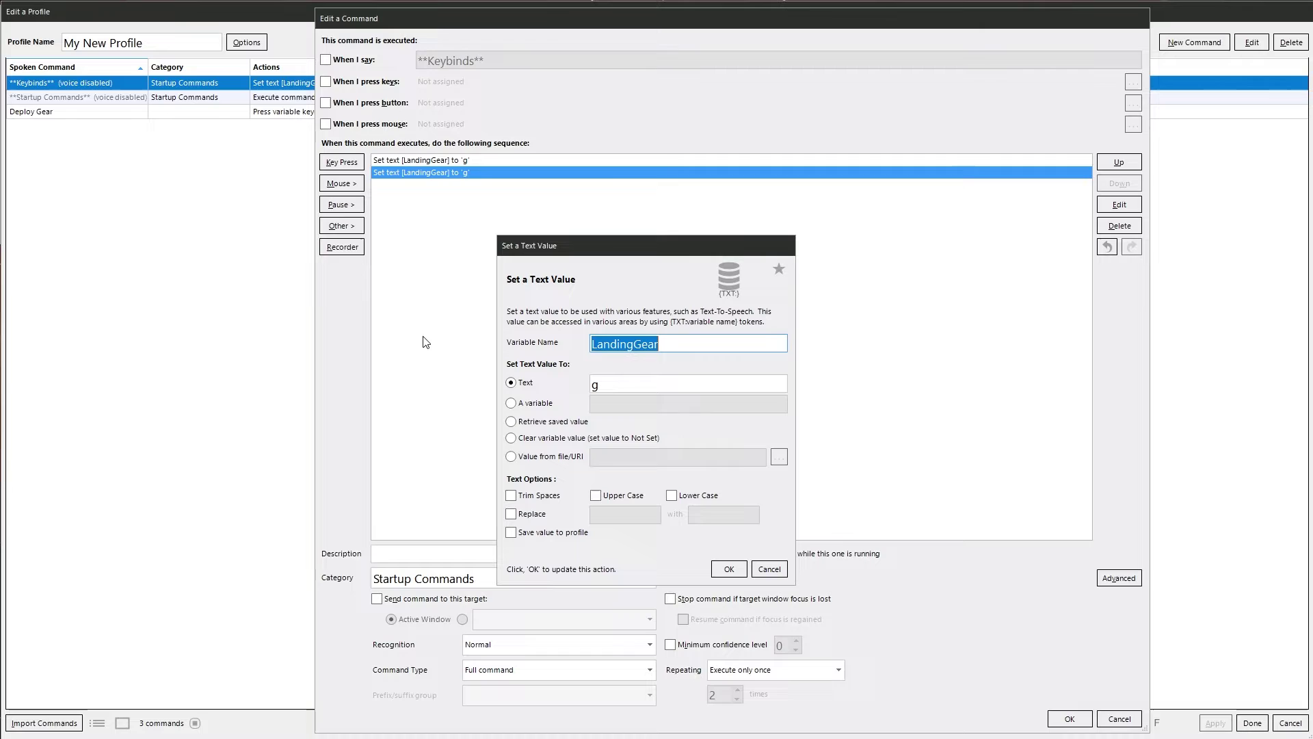
pyautogui.write('k')
pyautogui.press('BackSpace')
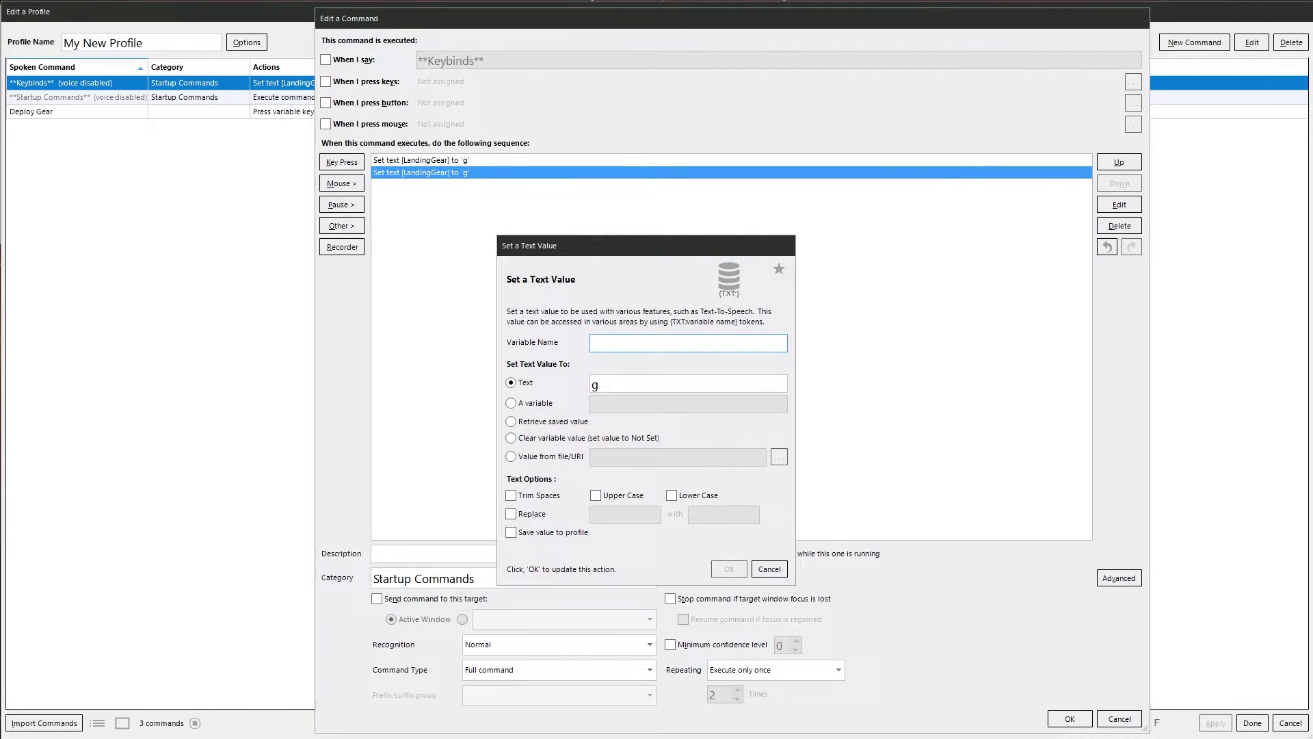
pyautogui.write('Lights')
pyautogui.press('Tab')
pyautogui.press('Tab')
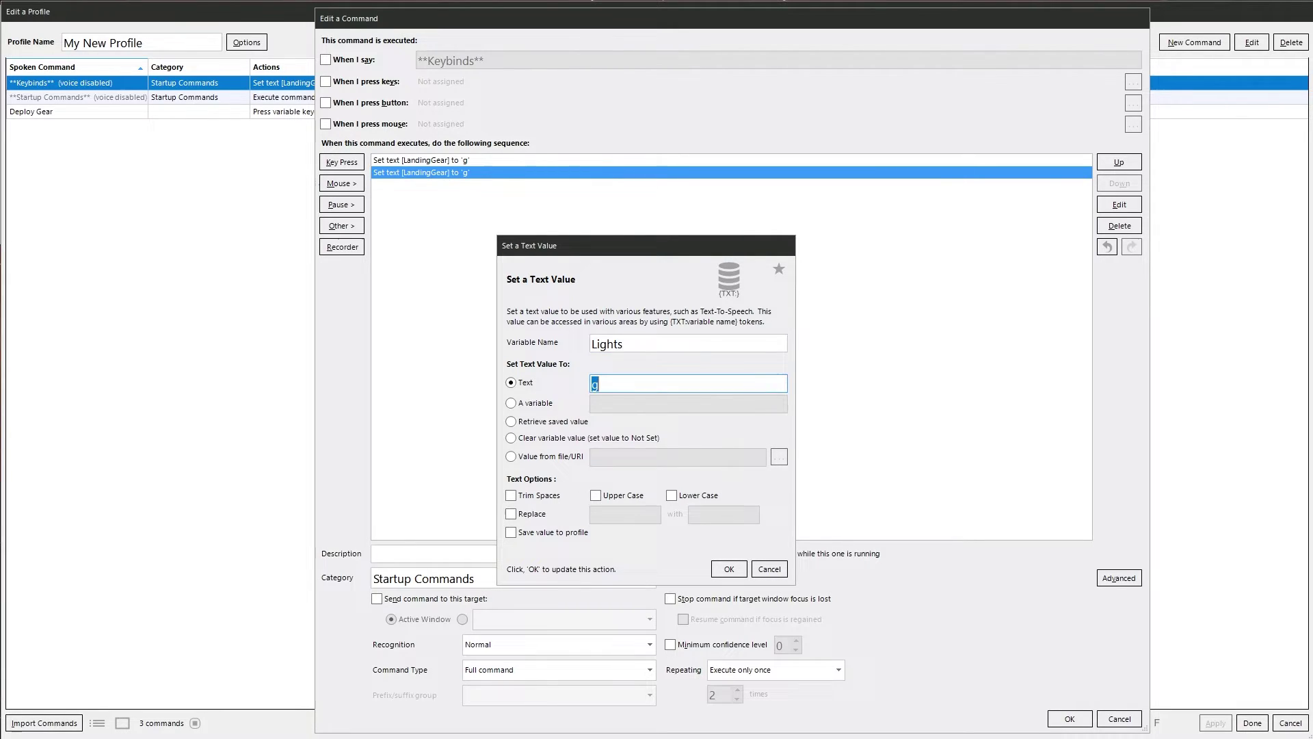
pyautogui.press('BackSpace')
pyautogui.write('l')
pyautogui.click(728, 564)
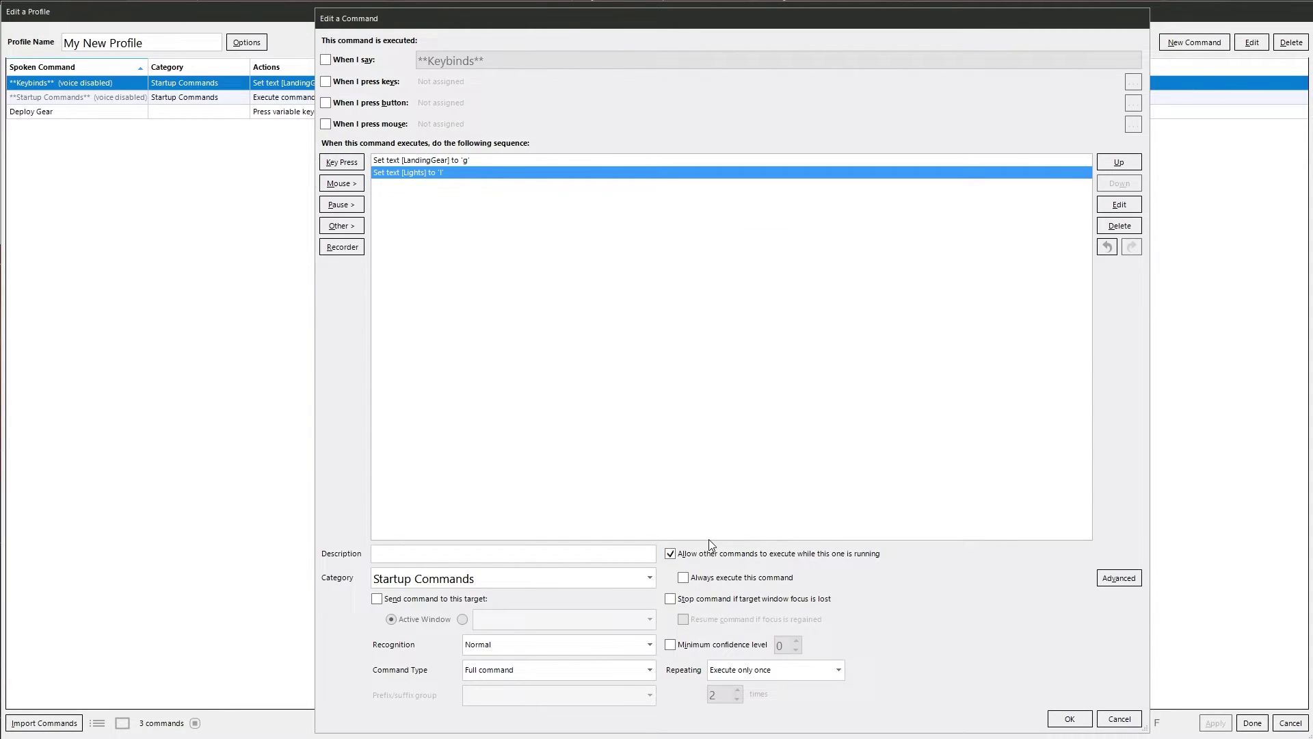
pyautogui.click(1084, 720)
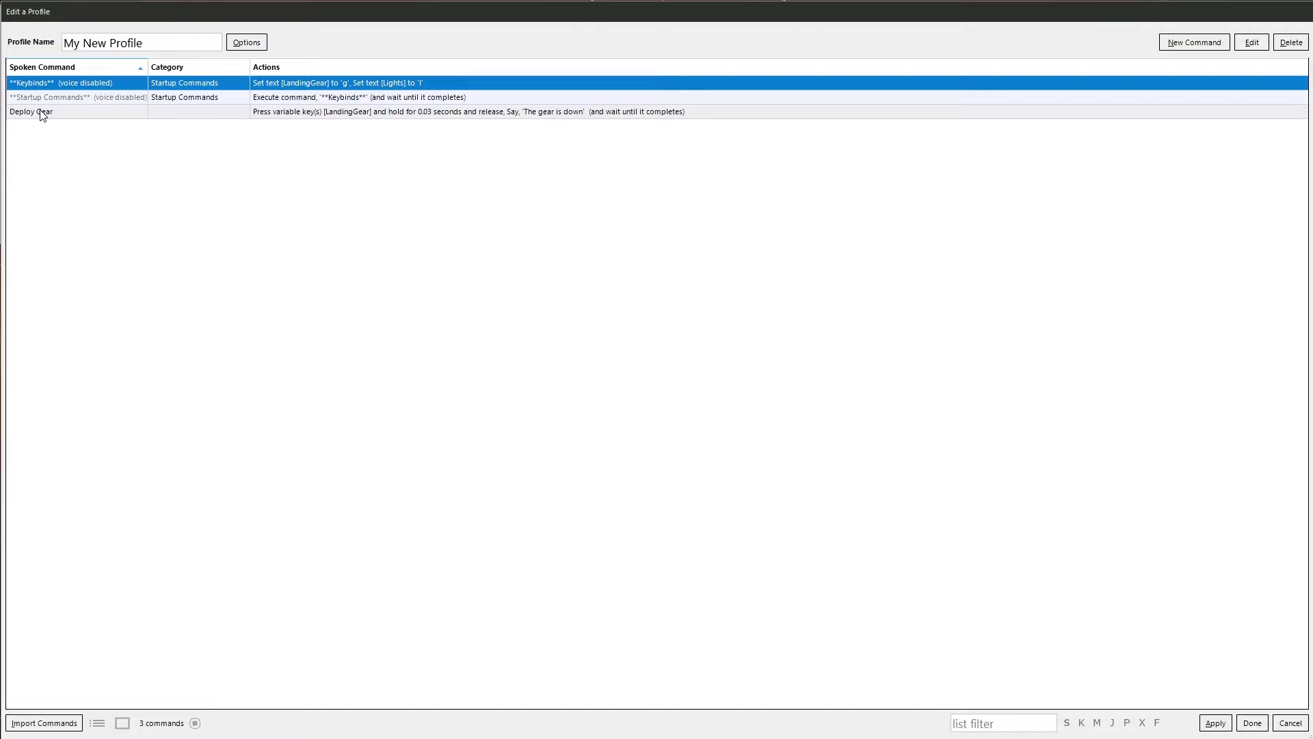
# Give the Deploy Gear command the category "Plane functionw" and the description "Deploys landing gear".
pyautogui.doubleClick(76, 113)
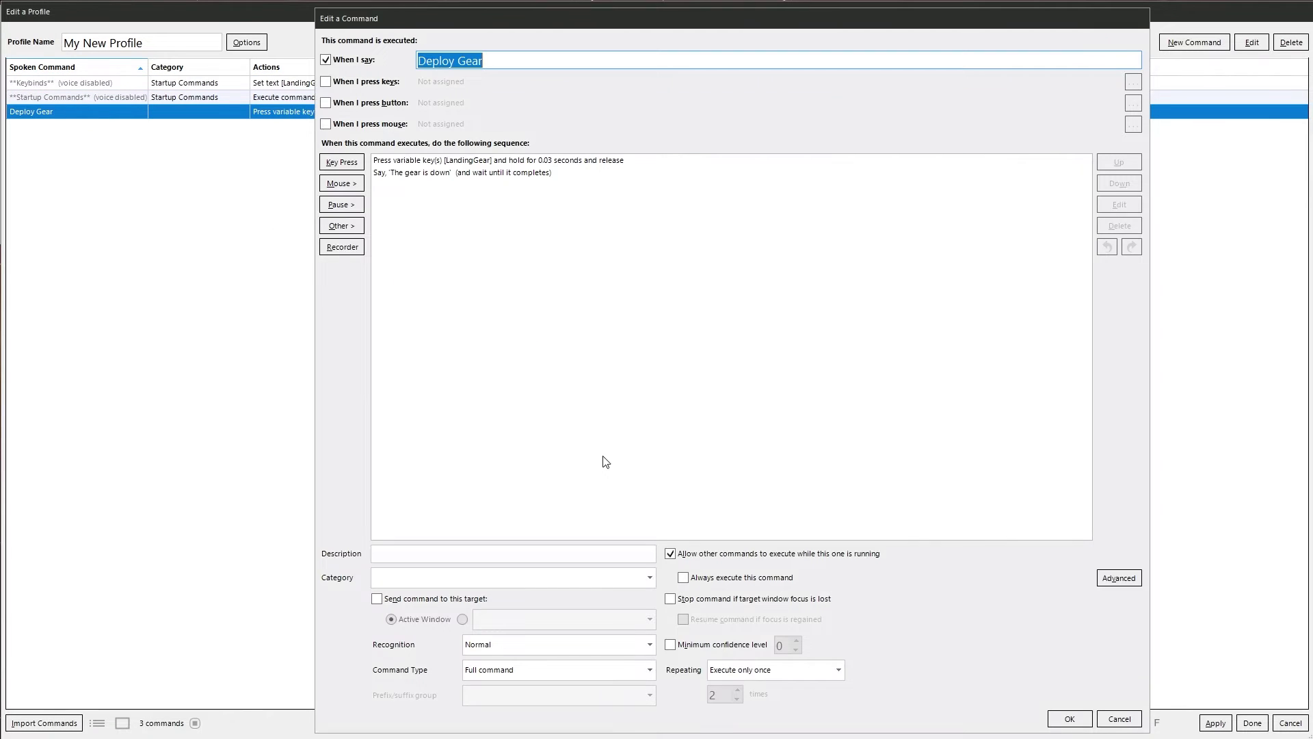
pyautogui.press('Tab')
pyautogui.write('Shi')
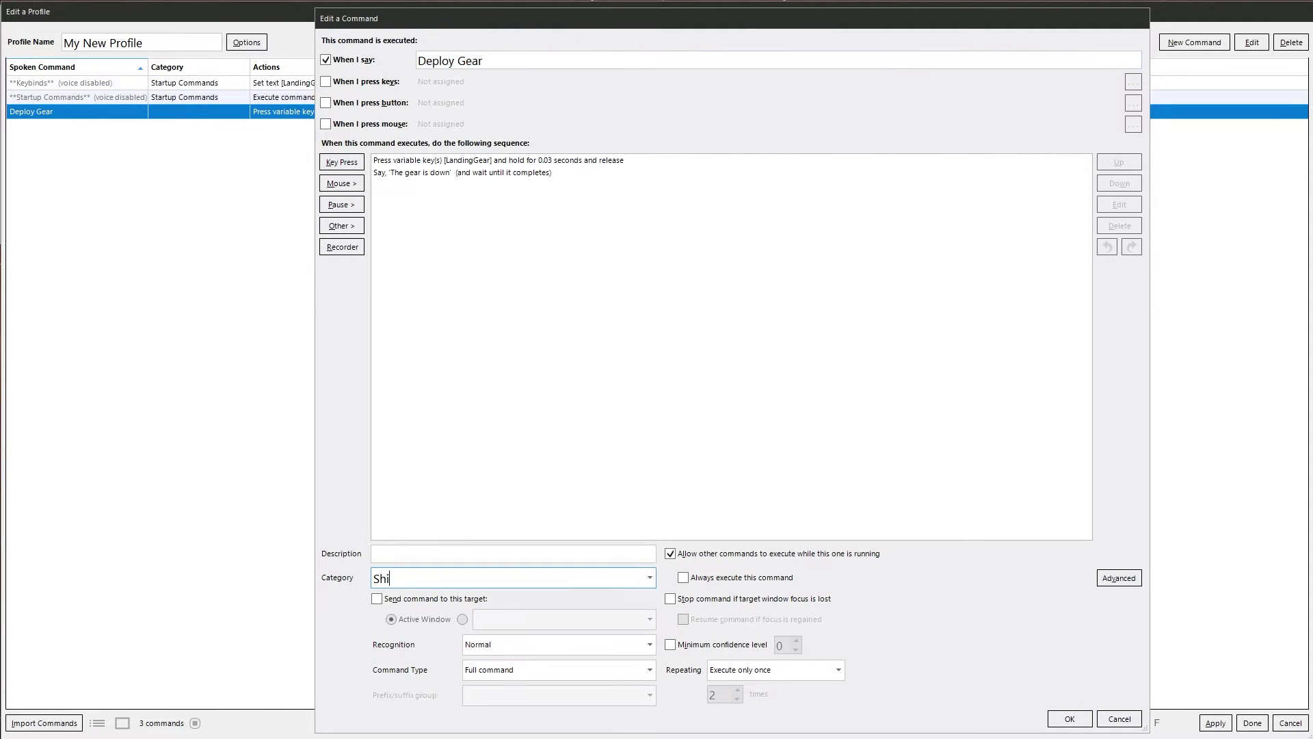
pyautogui.write('p')
pyautogui.press('BackSpace')
pyautogui.press('BackSpace')
pyautogui.press('BackSpace')
pyautogui.press('BackSpace')
pyautogui.press('BackSpace')
pyautogui.write('Plane functionw')
pyautogui.click(492, 550)
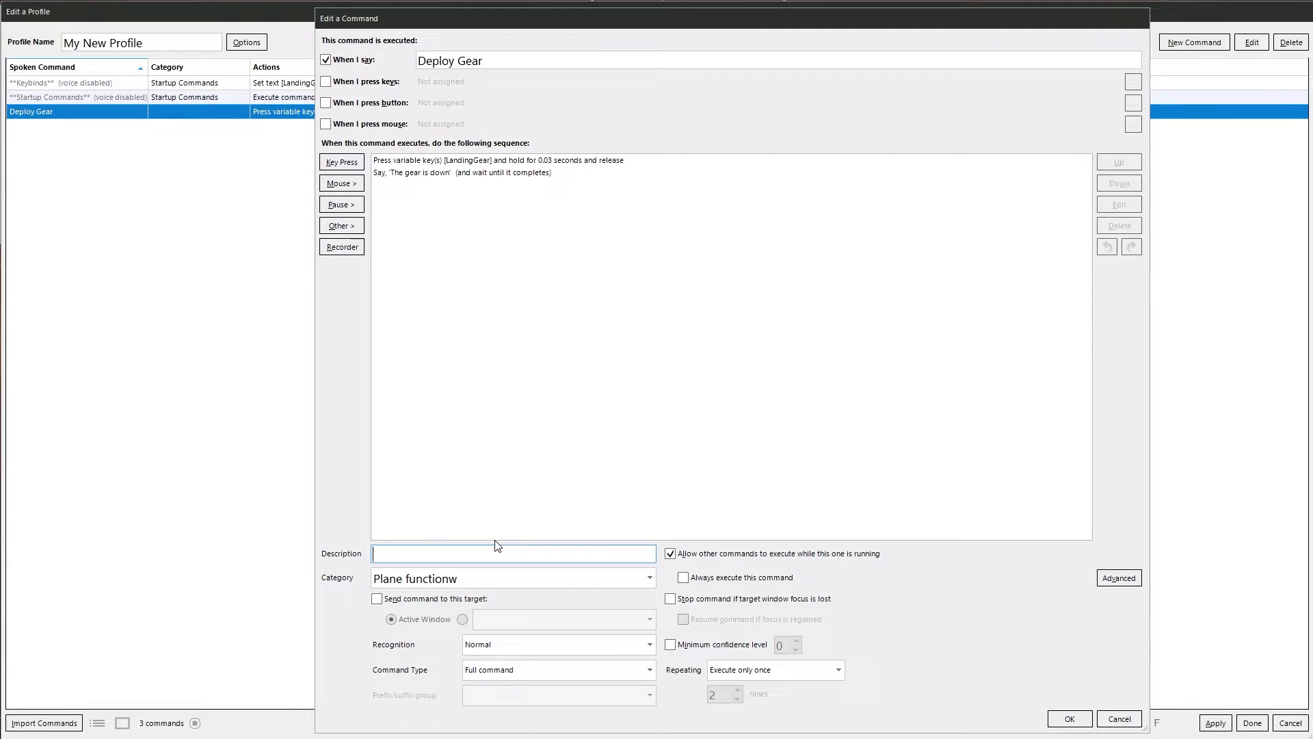
pyautogui.write('Deploys landing gear')
pyautogui.click(474, 200)
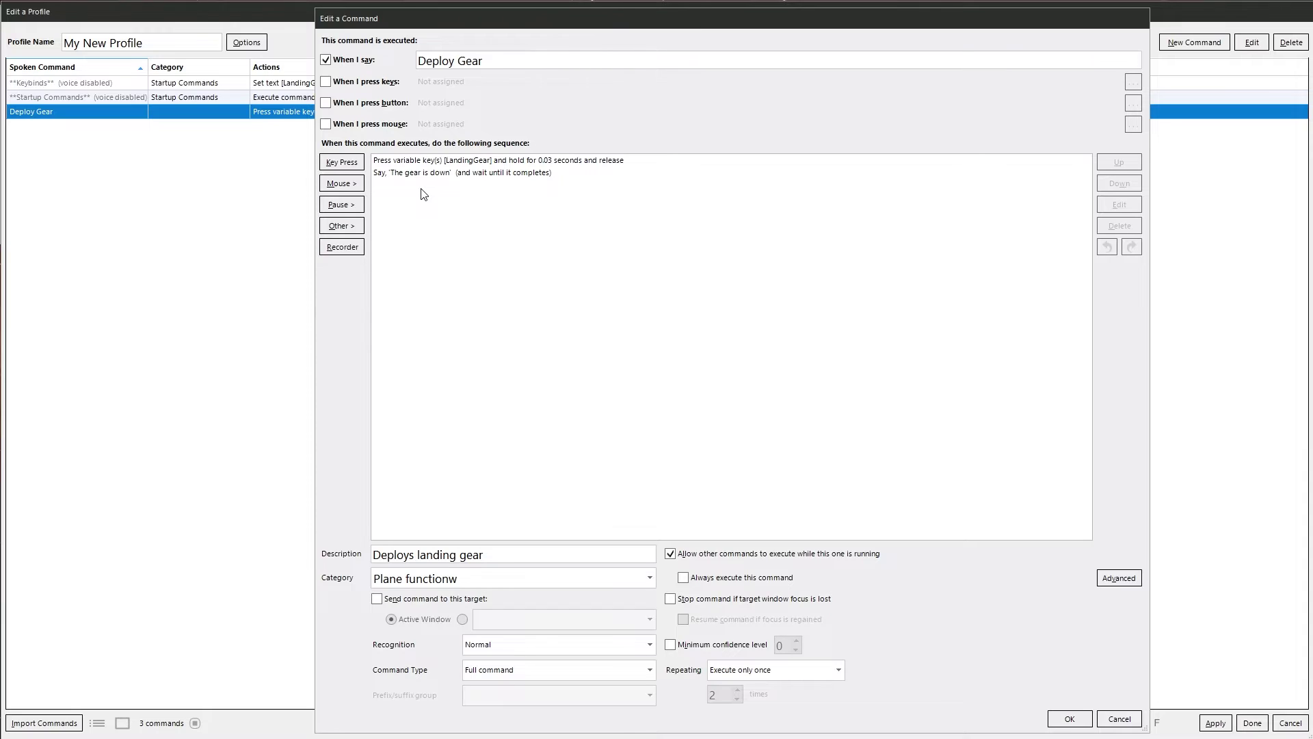
# Add an action after the spoken response in Deploy Gear that sets the boolean GearDown to True.
pyautogui.click(398, 162)
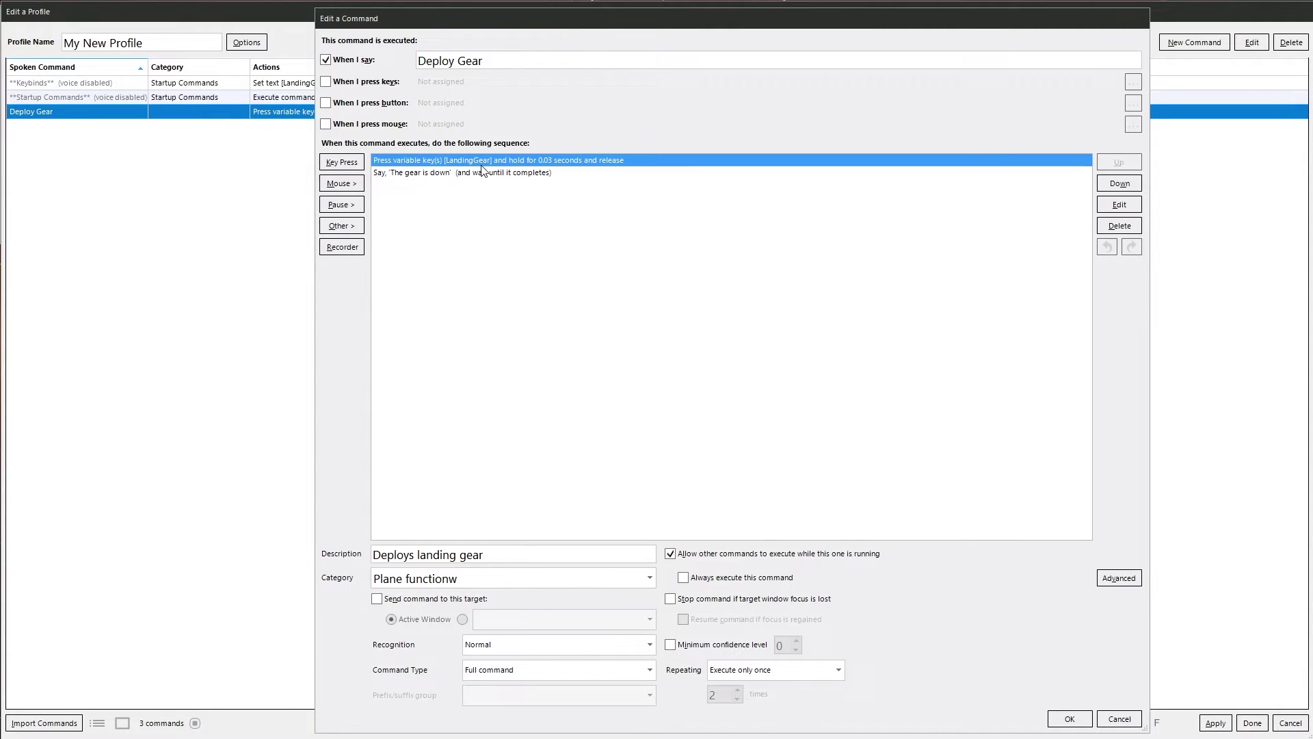
pyautogui.click(436, 174)
pyautogui.click(341, 226)
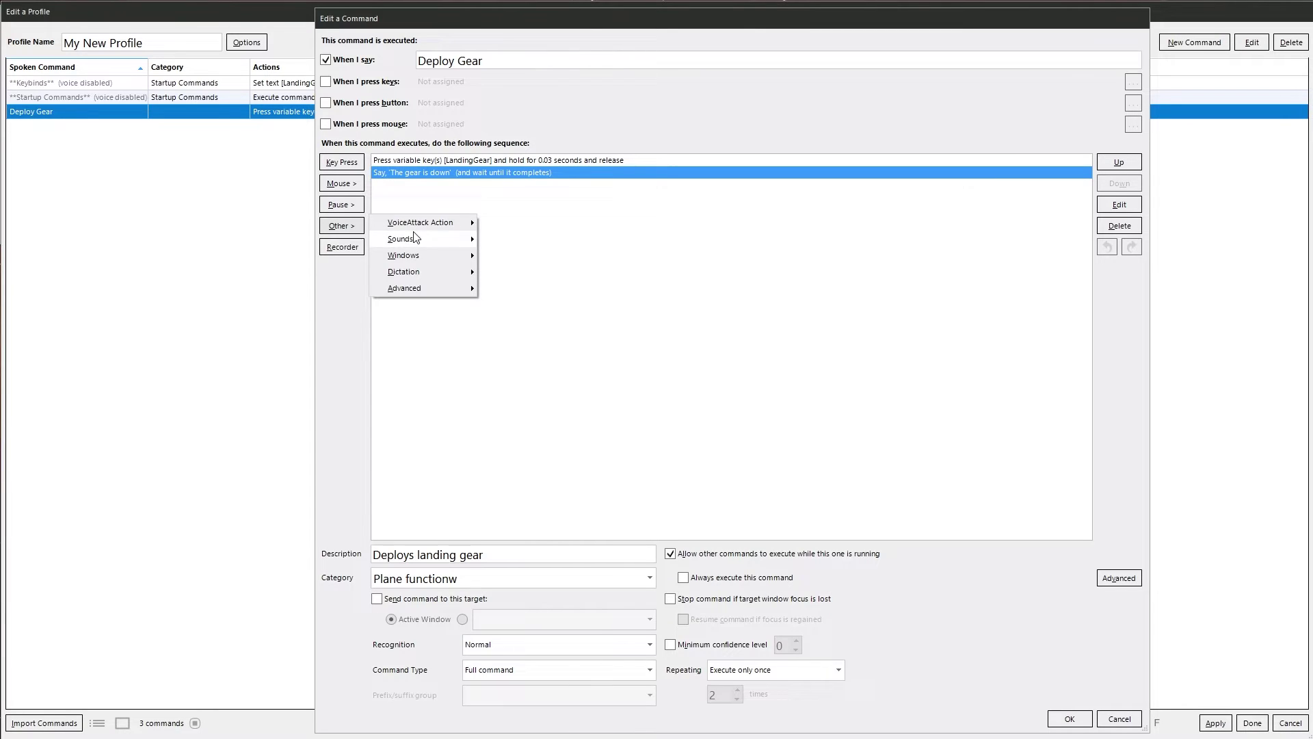
pyautogui.moveTo(420, 288)
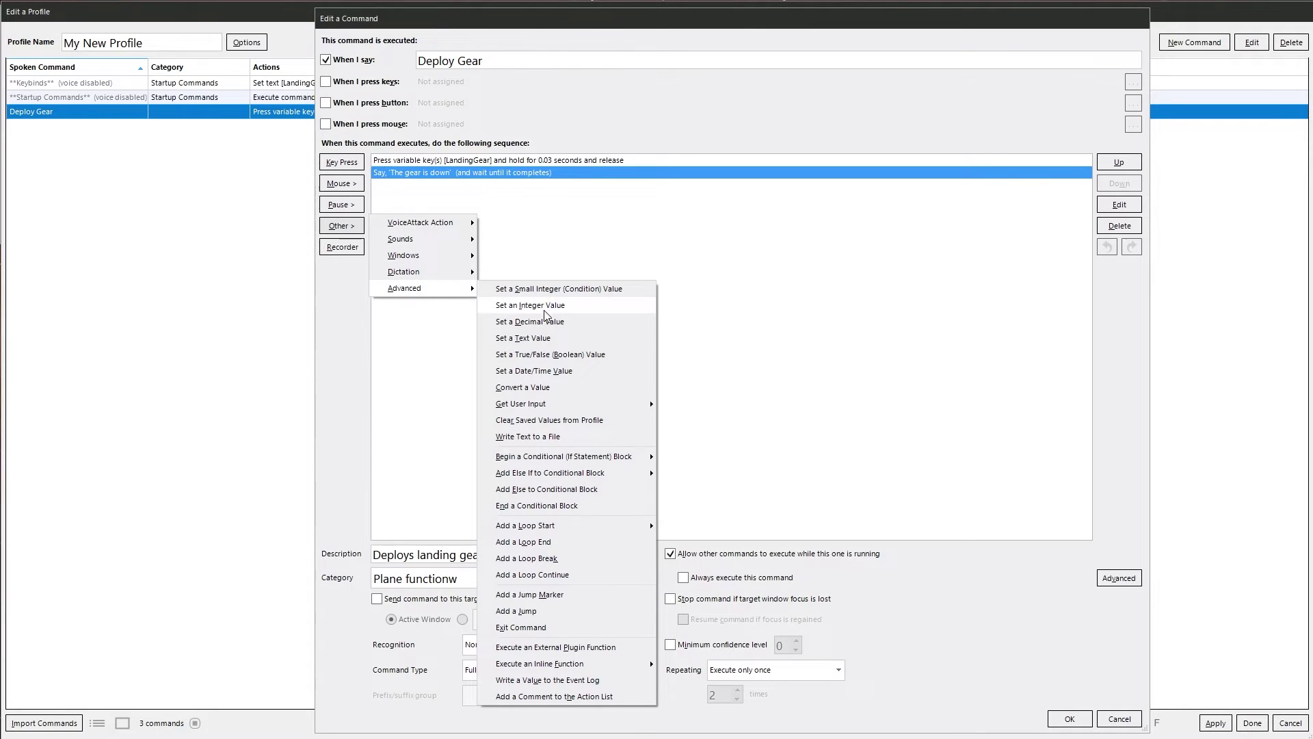
pyautogui.click(543, 355)
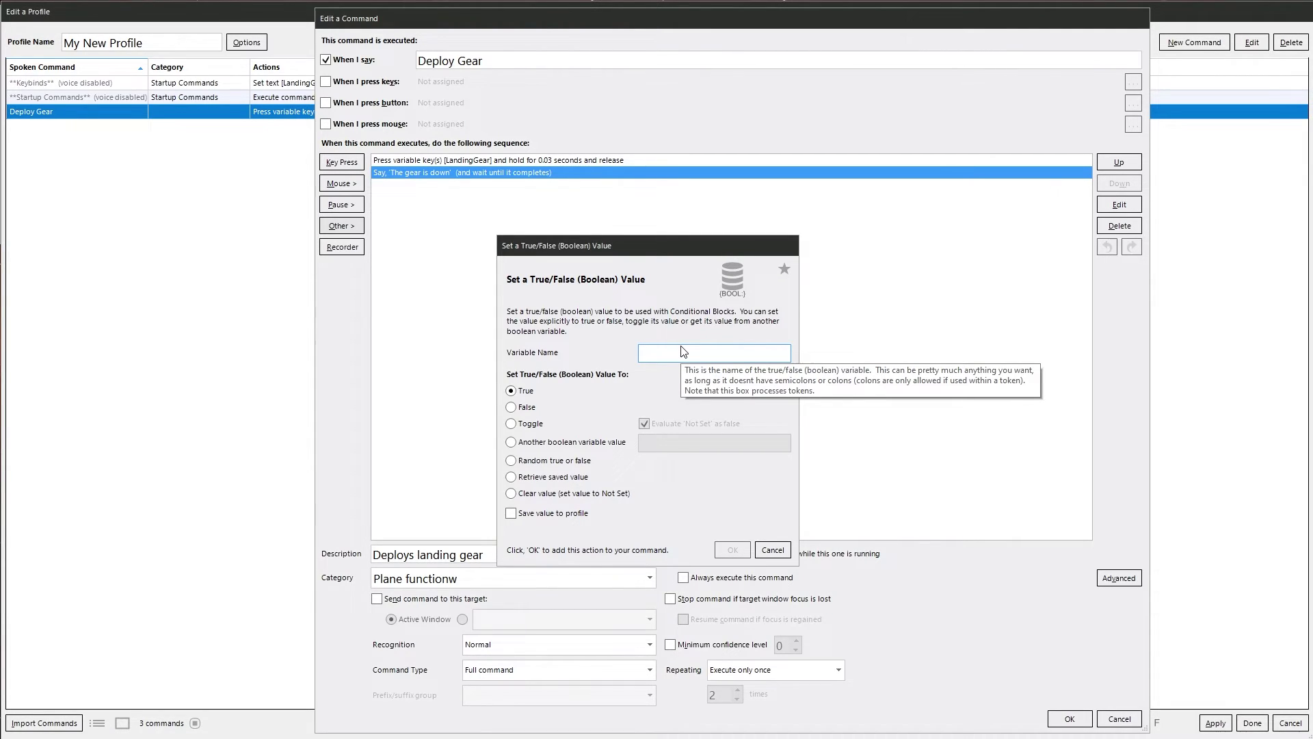
pyautogui.write('GearDown')
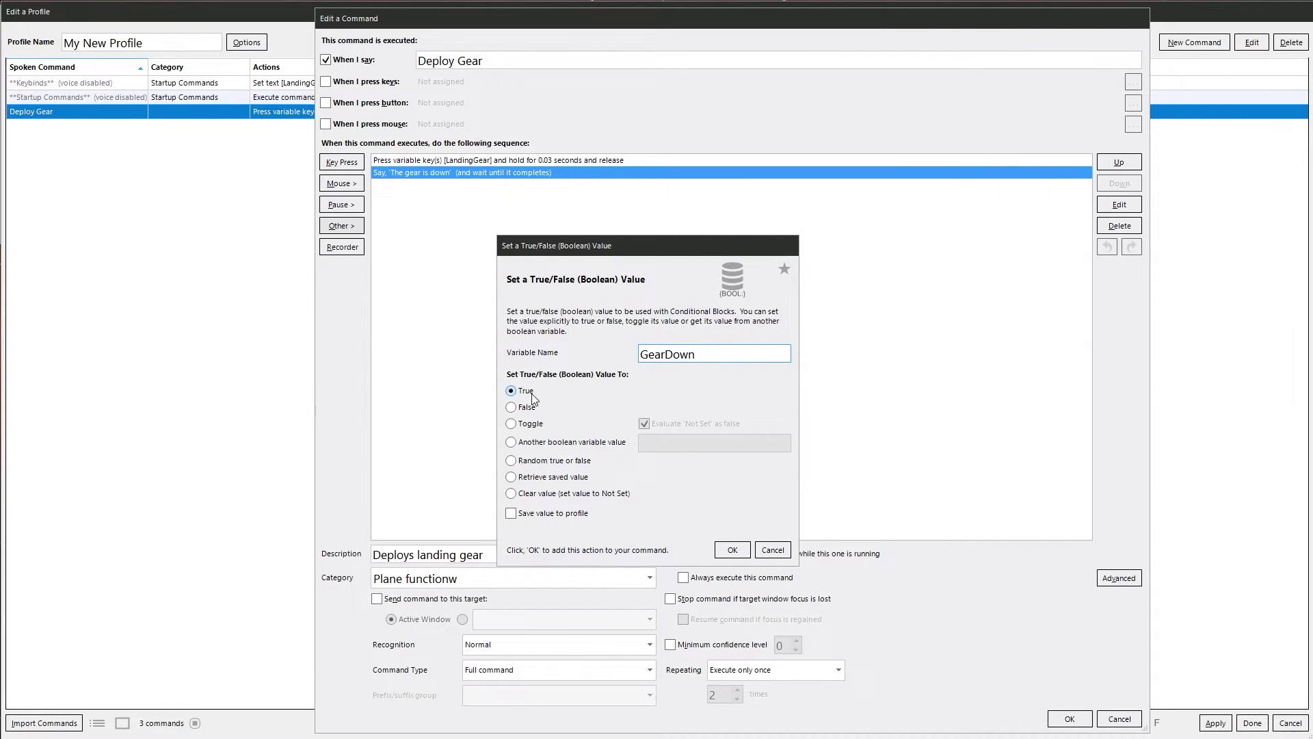
pyautogui.press('Return')
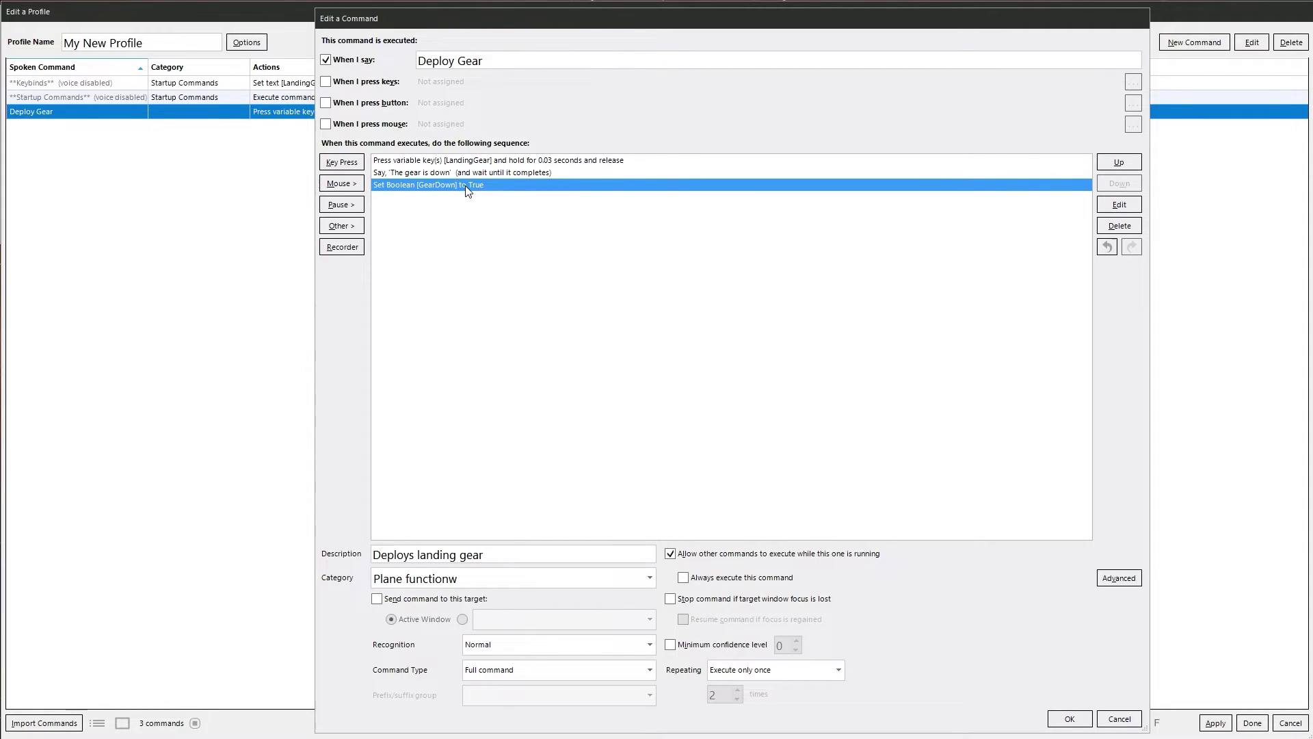
# Add a single-condition If block to Deploy Gear that checks whether the boolean GearDown equals False.
pyautogui.click(442, 160)
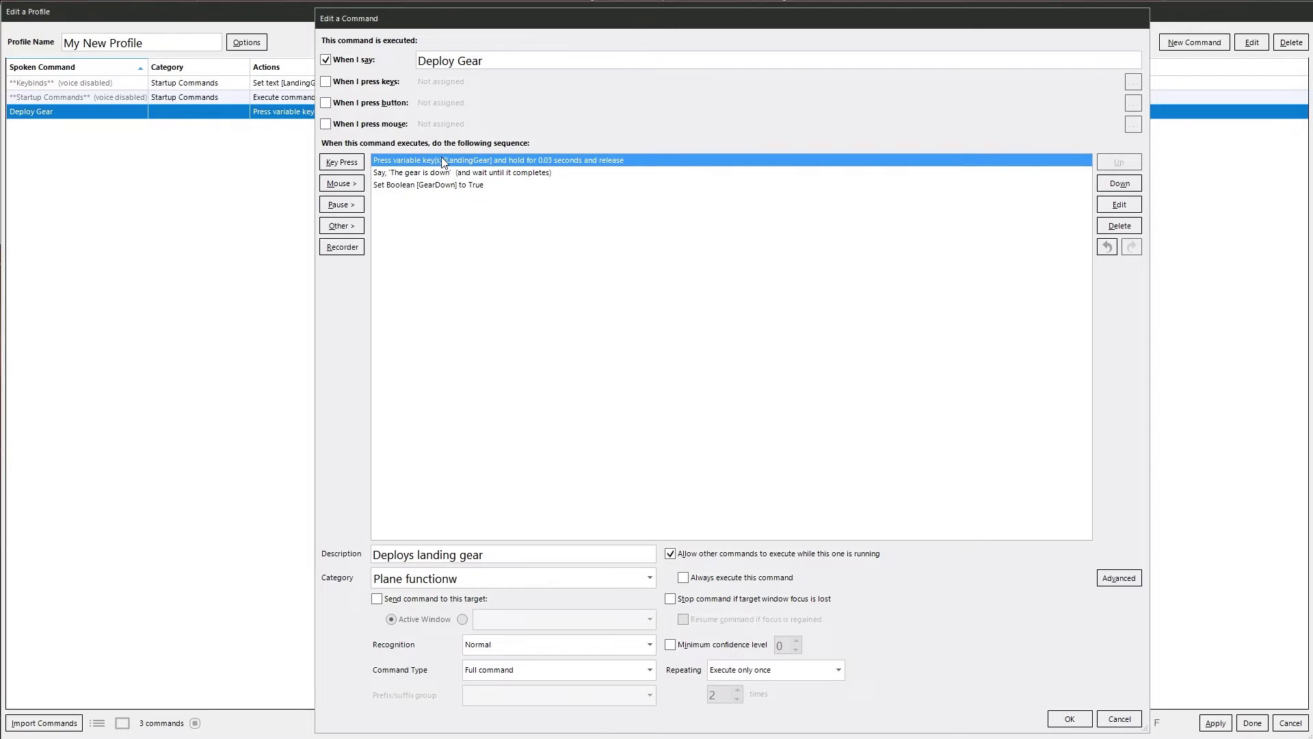
pyautogui.click(341, 226)
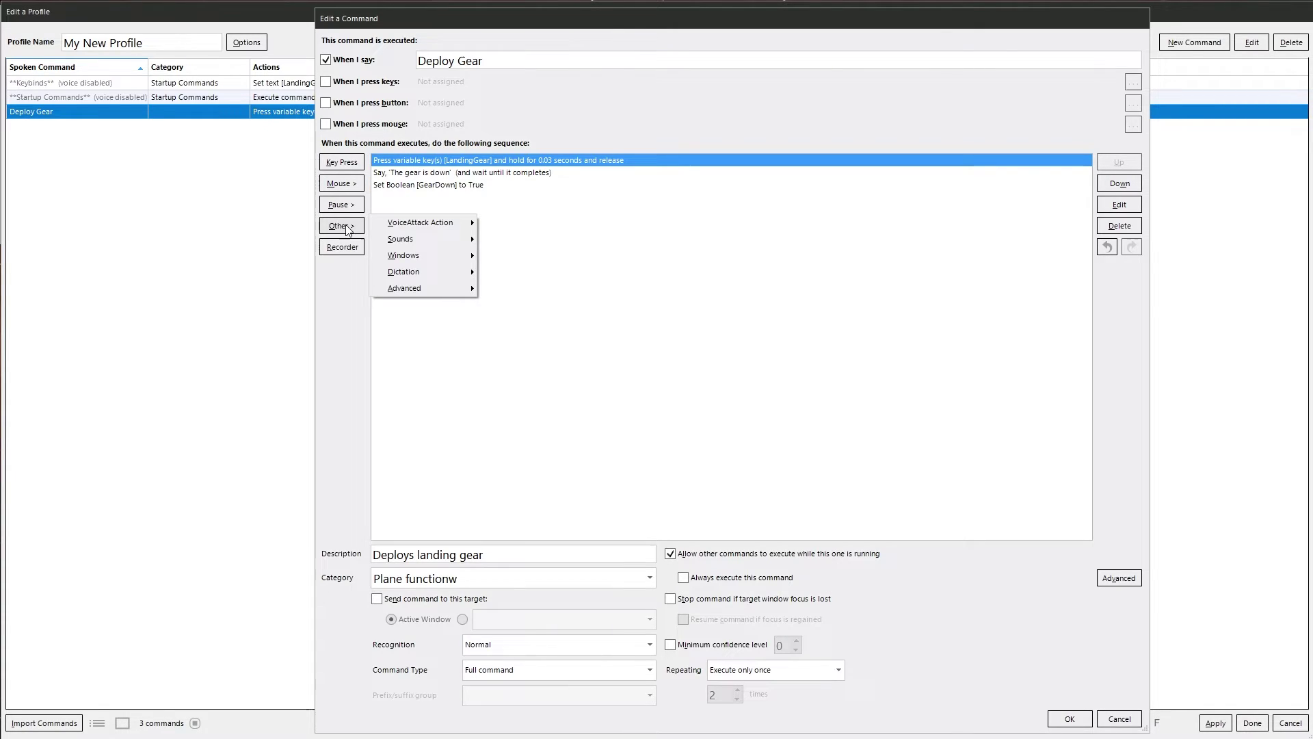
pyautogui.moveTo(410, 288)
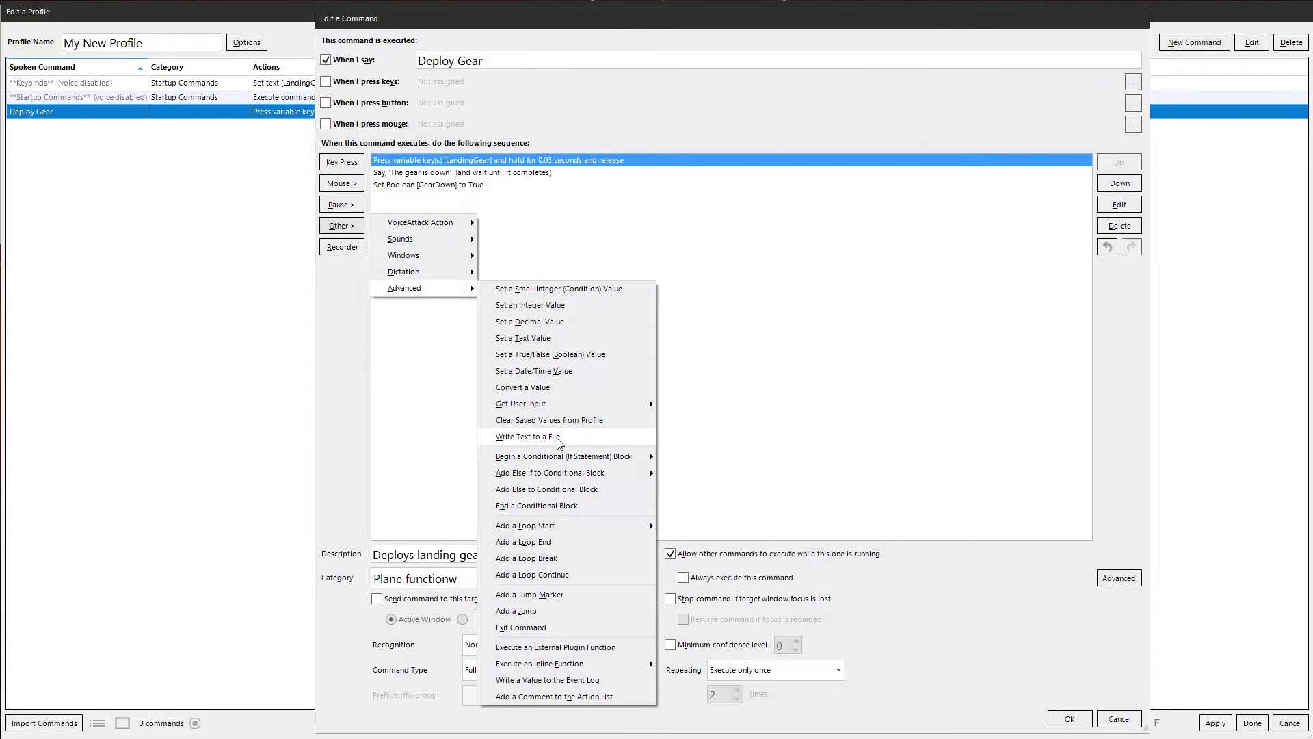
pyautogui.moveTo(556, 455)
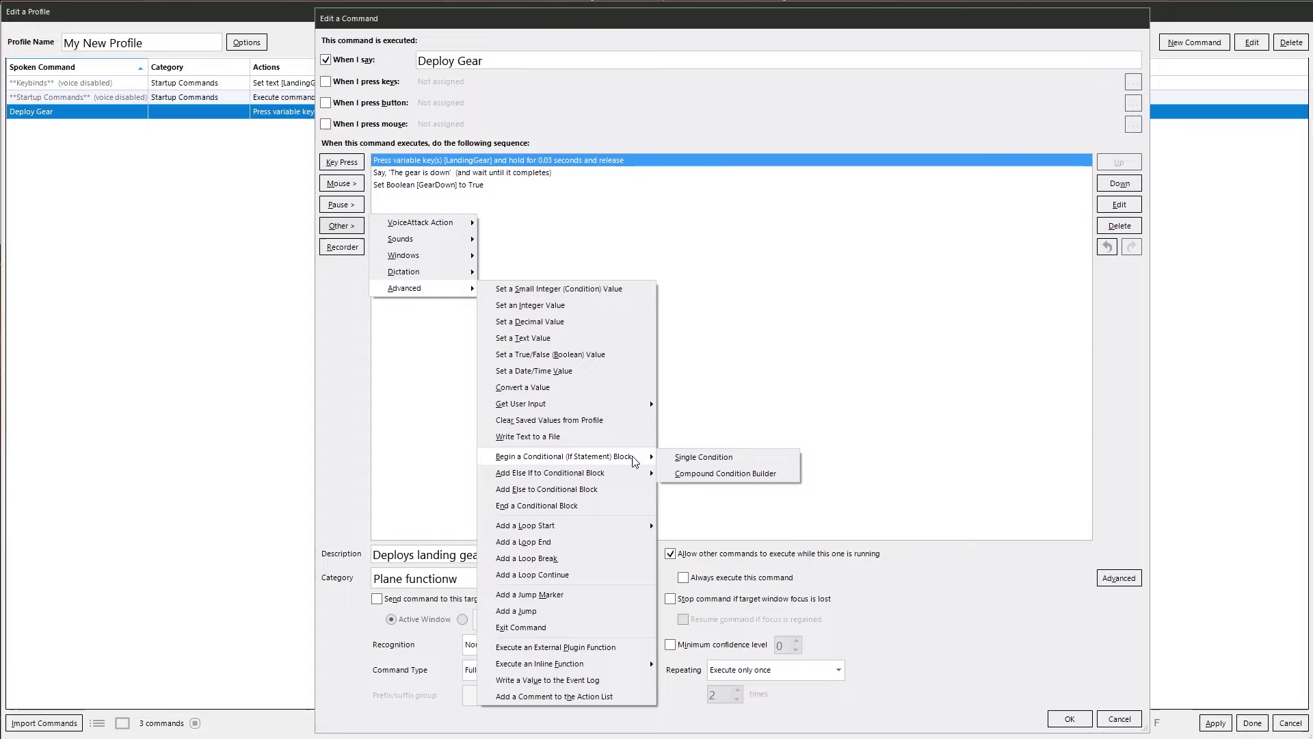
pyautogui.click(694, 458)
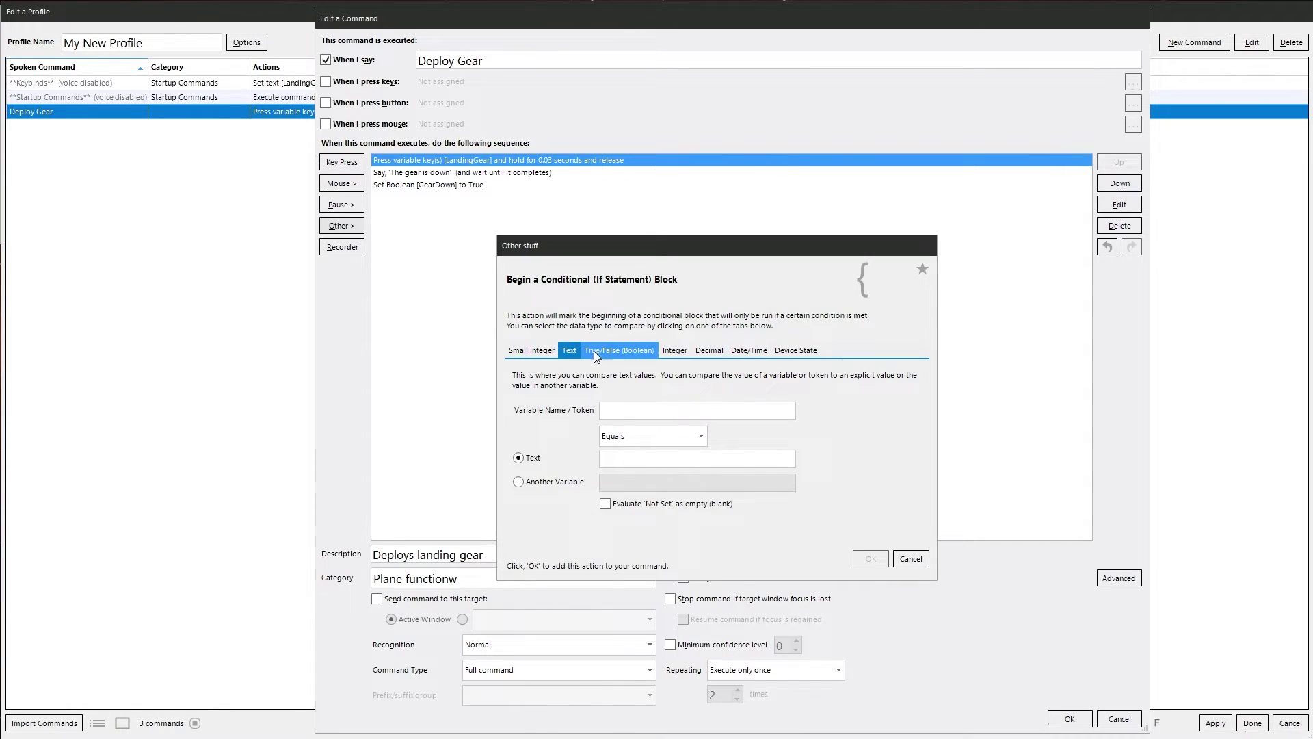
pyautogui.click(607, 351)
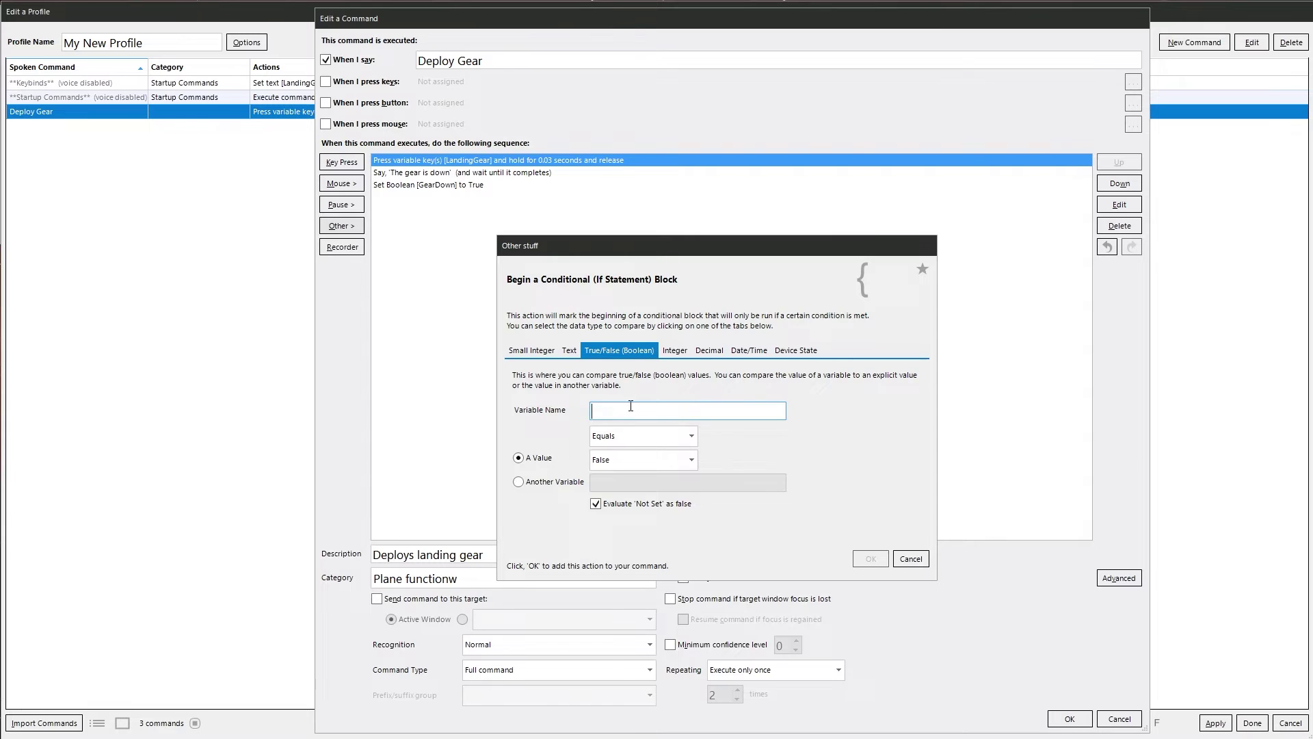
pyautogui.click(630, 408)
pyautogui.write('GearDown')
pyautogui.click(610, 461)
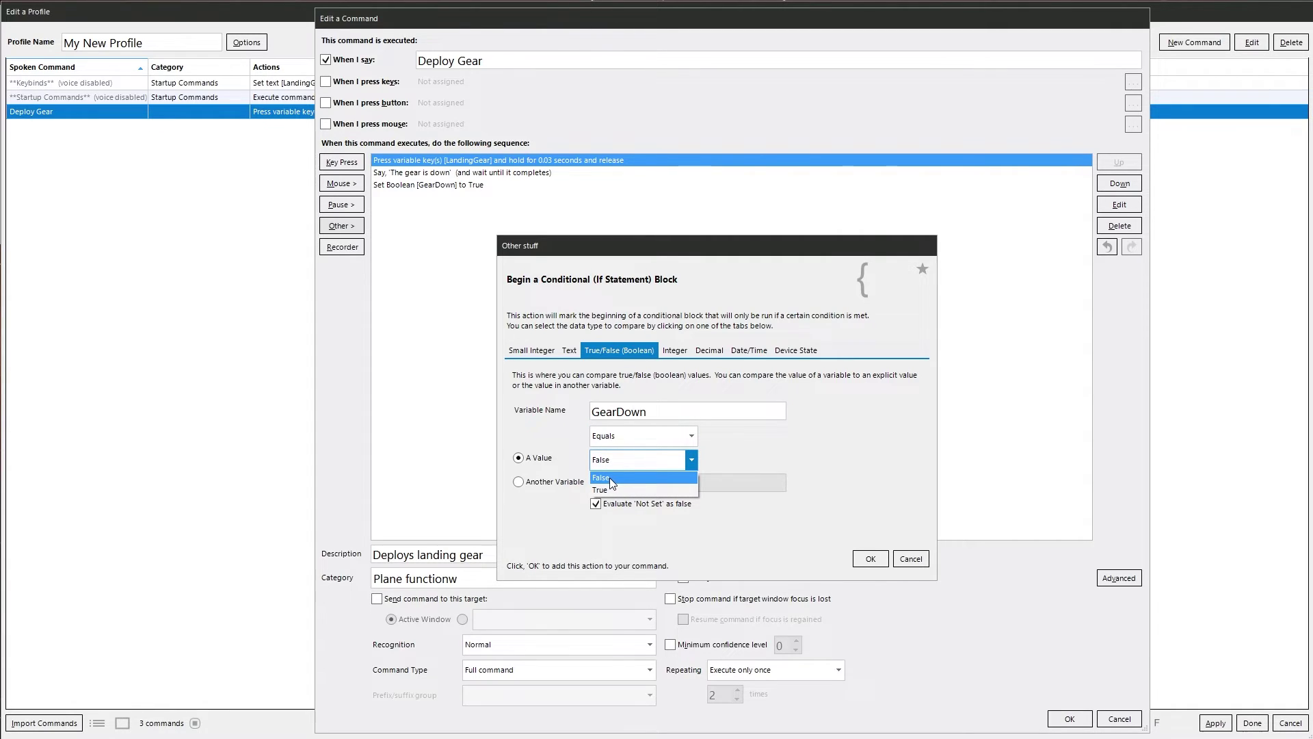
pyautogui.click(746, 450)
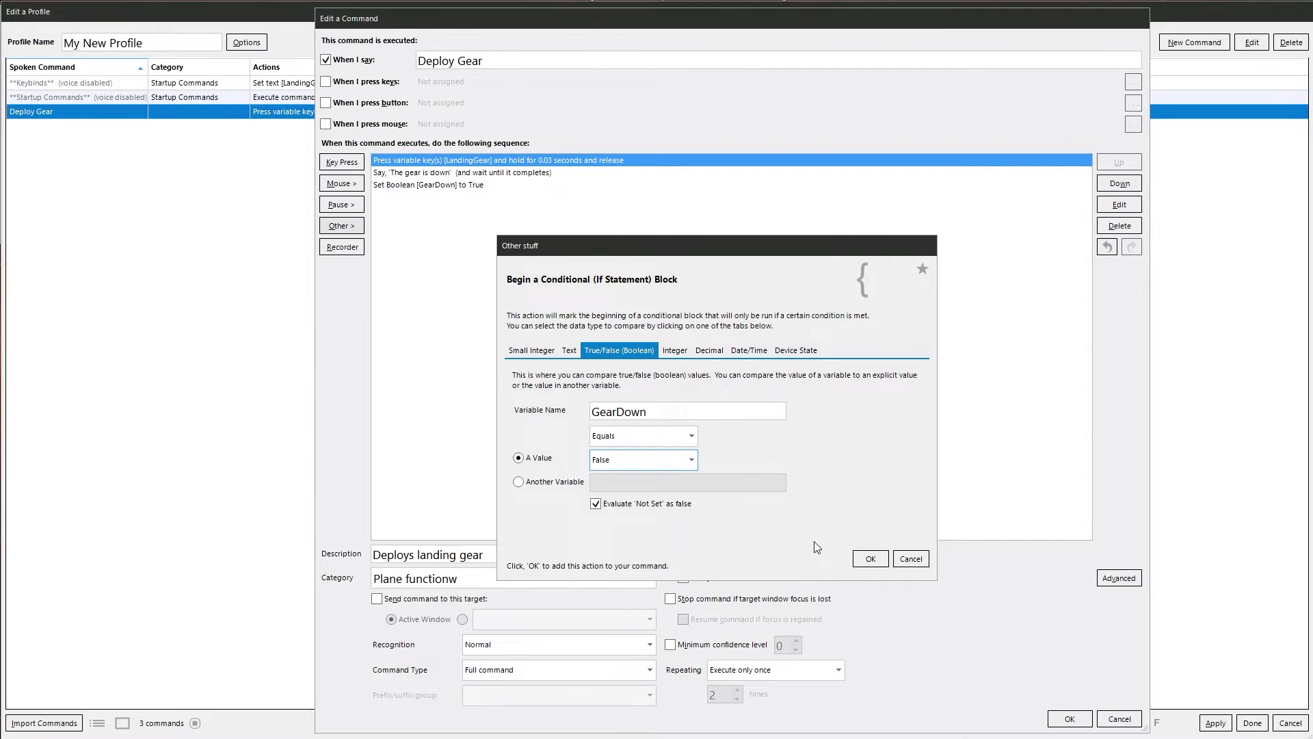
pyautogui.click(870, 558)
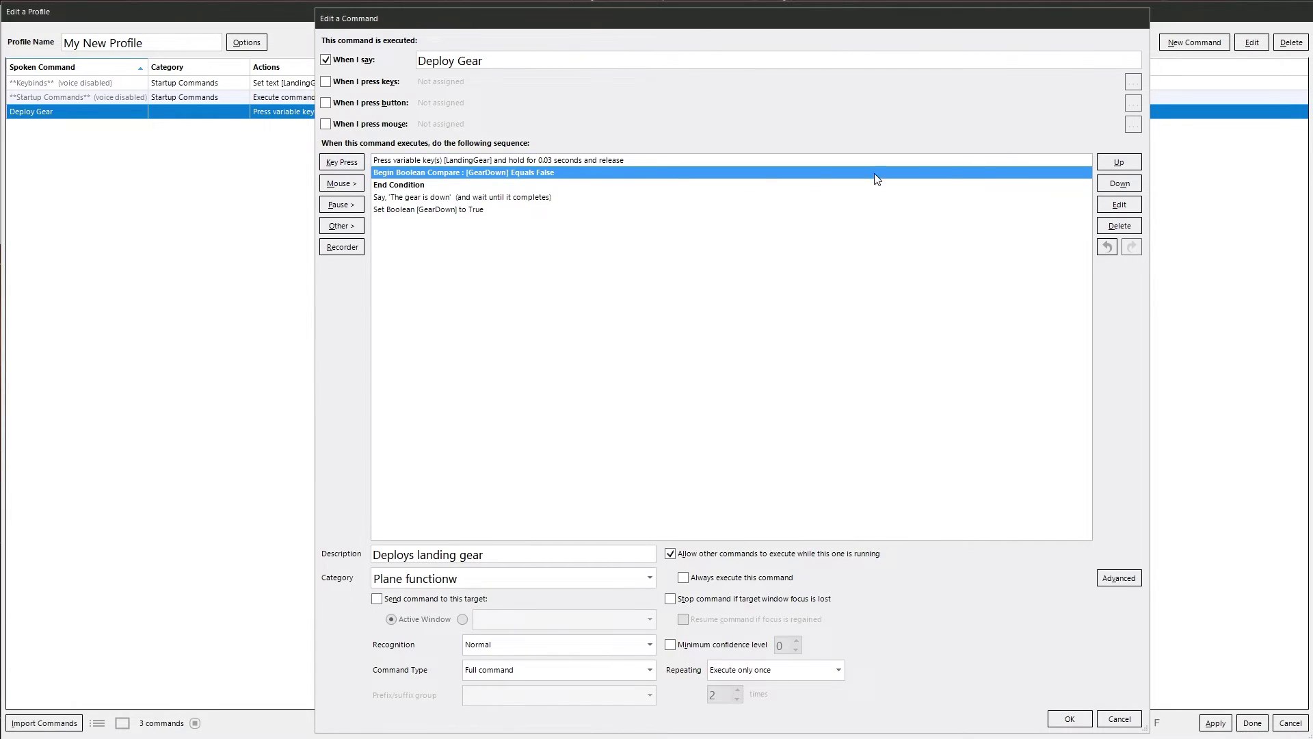
# Reorder the Deploy Gear actions so the GearDown condition encloses both the LandingGear key press and the spoken response.
pyautogui.click(1119, 163)
pyautogui.click(574, 184)
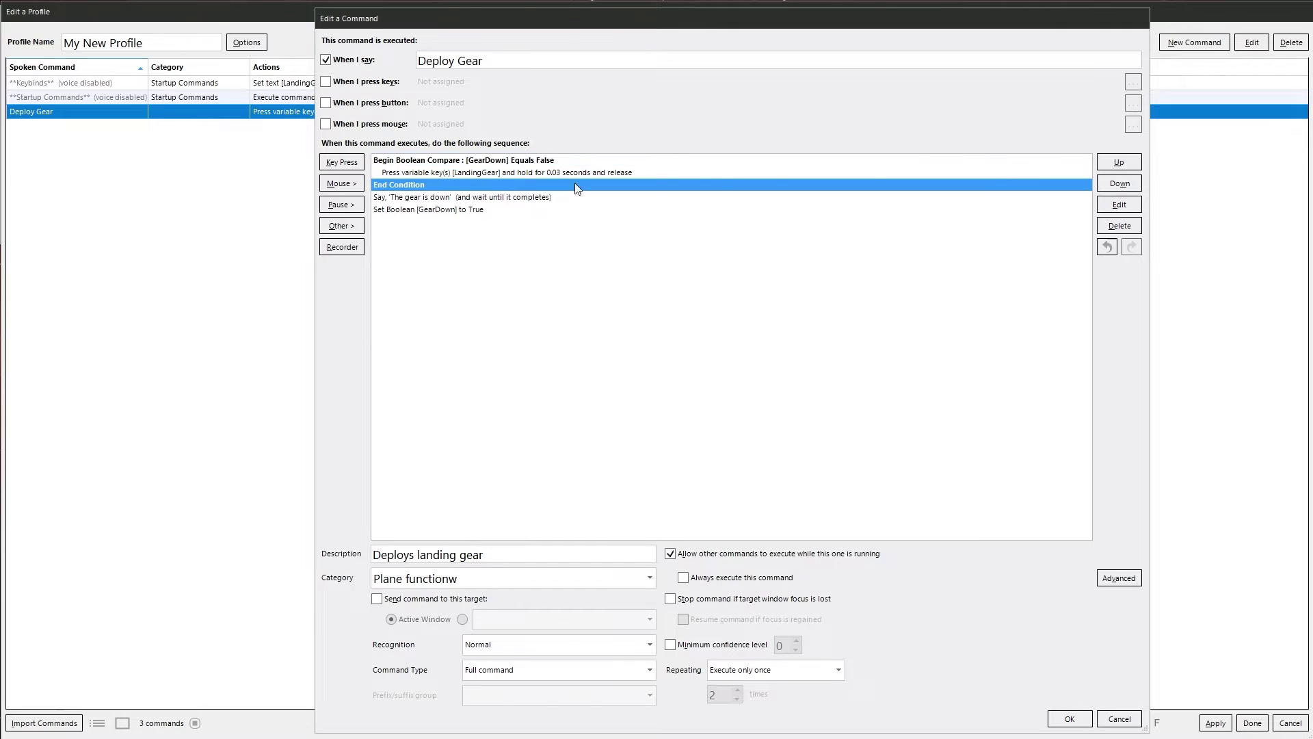
pyautogui.click(1119, 183)
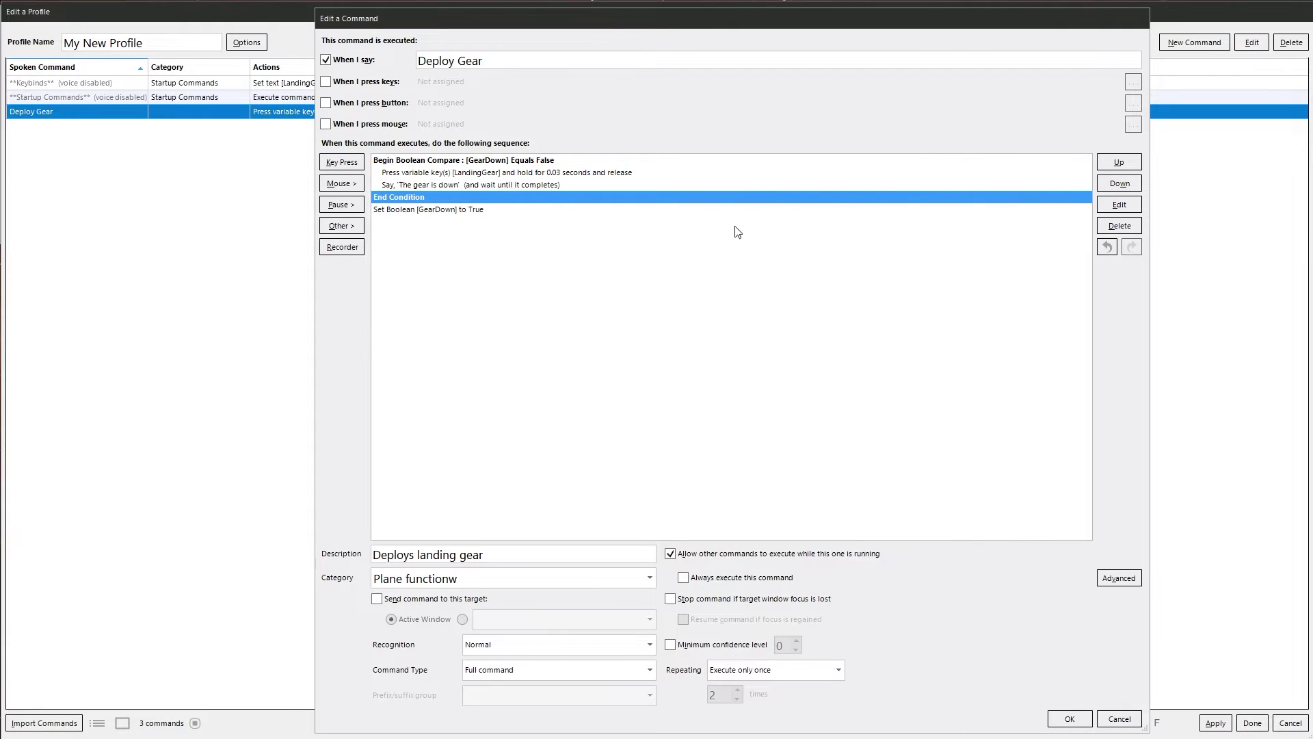
pyautogui.click(412, 161)
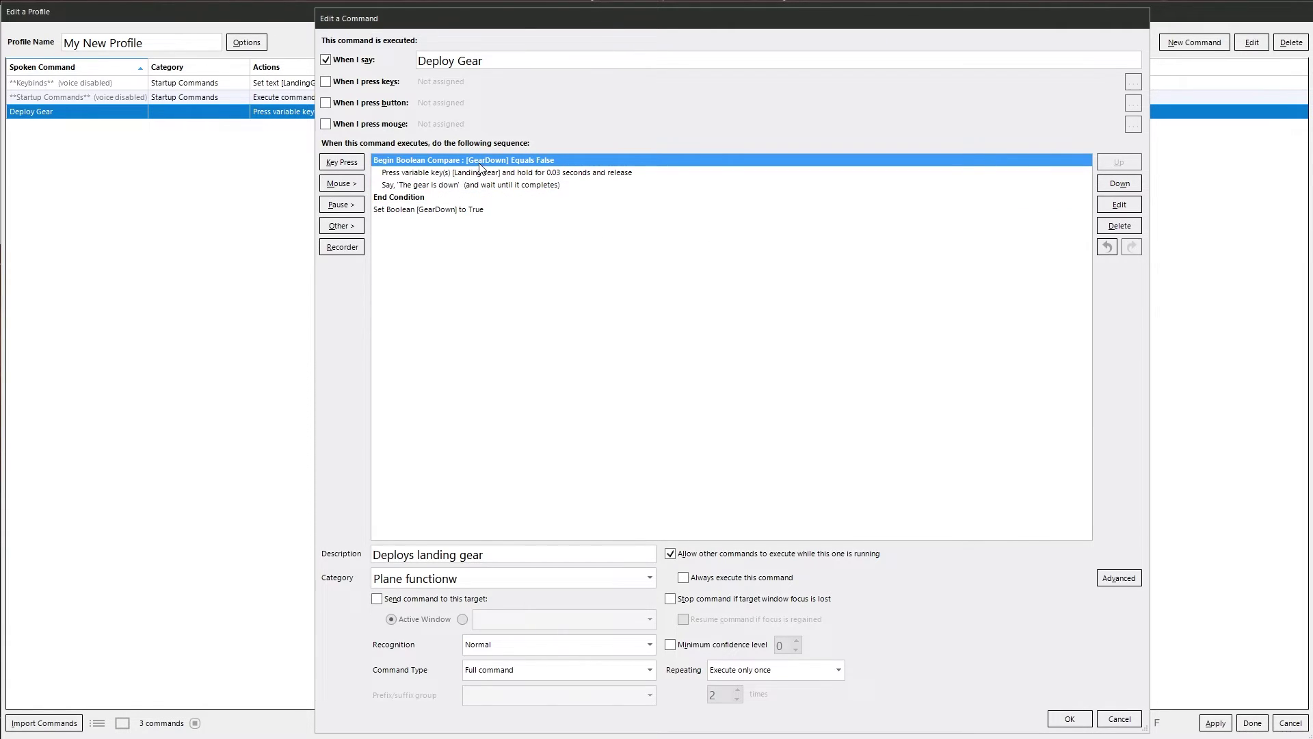
pyautogui.doubleClick(537, 162)
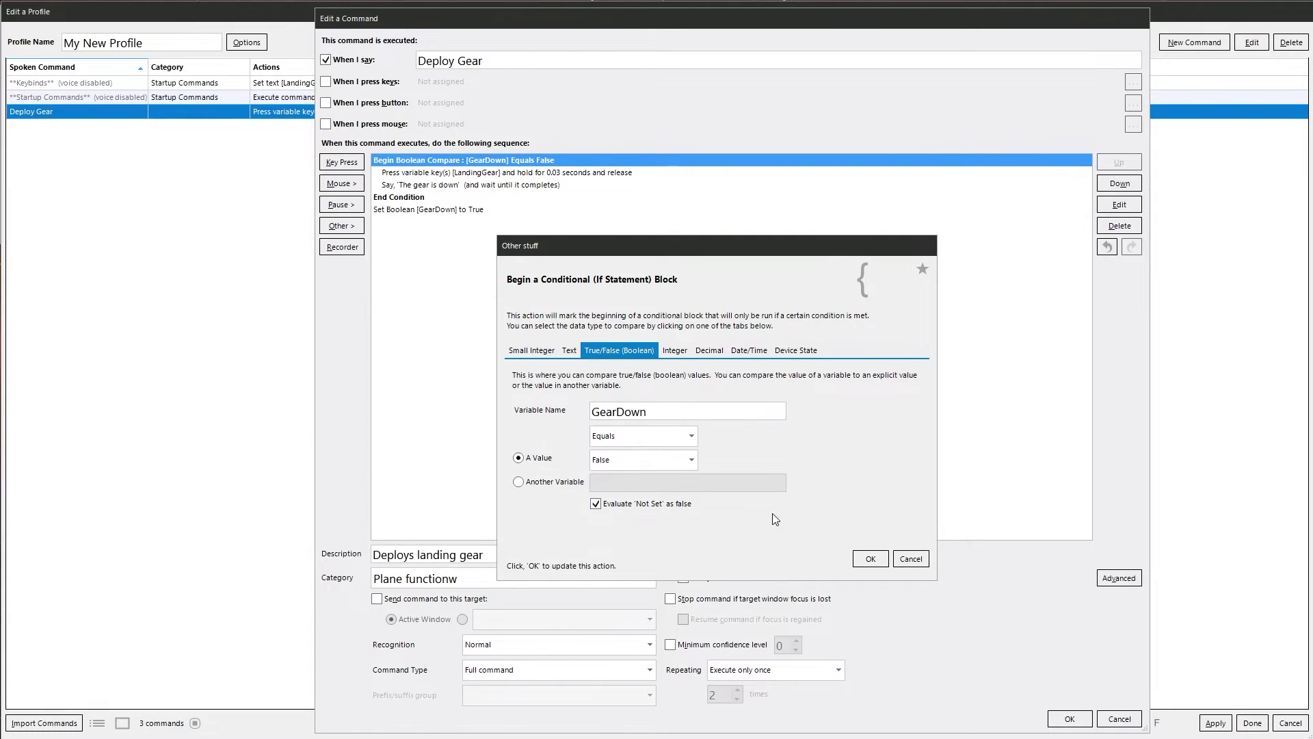
pyautogui.click(865, 558)
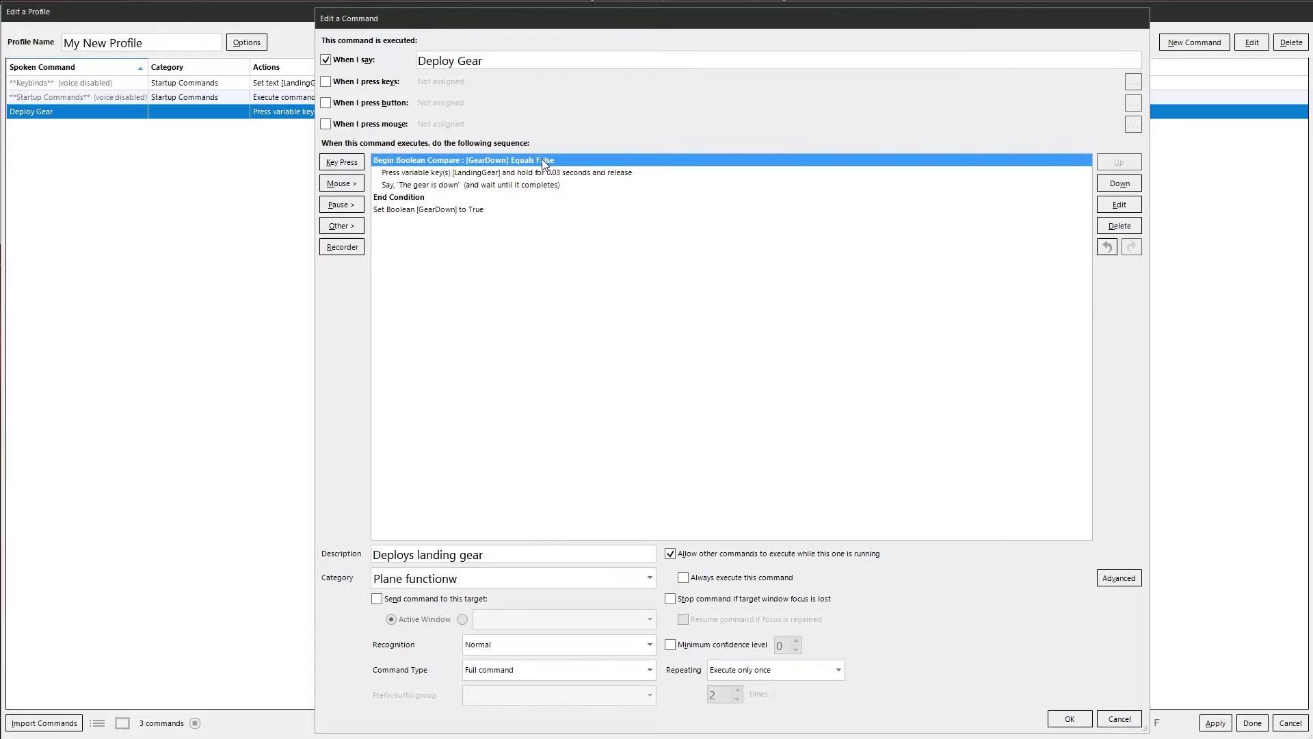
pyautogui.click(449, 174)
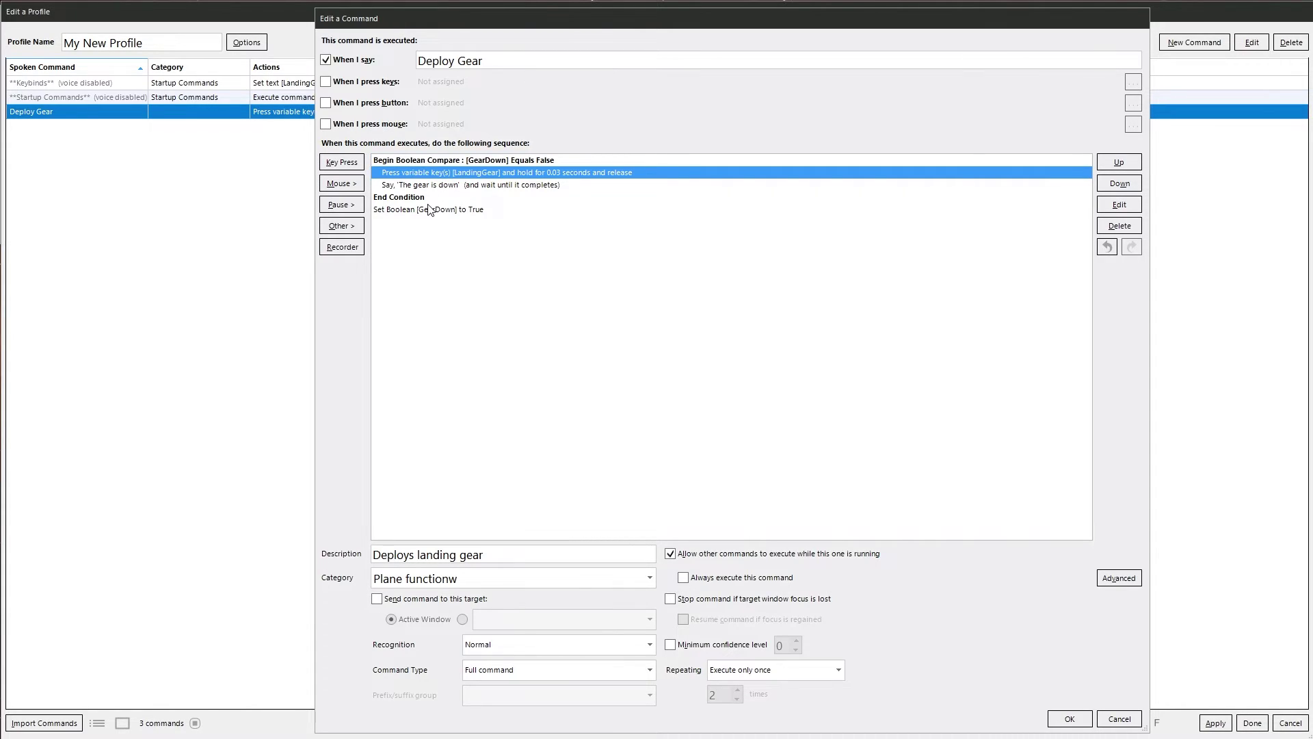
# Save the Deploy Gear command and the profile, and test the command in the blank Notepad++ document.
pyautogui.click(1069, 718)
pyautogui.click(1251, 723)
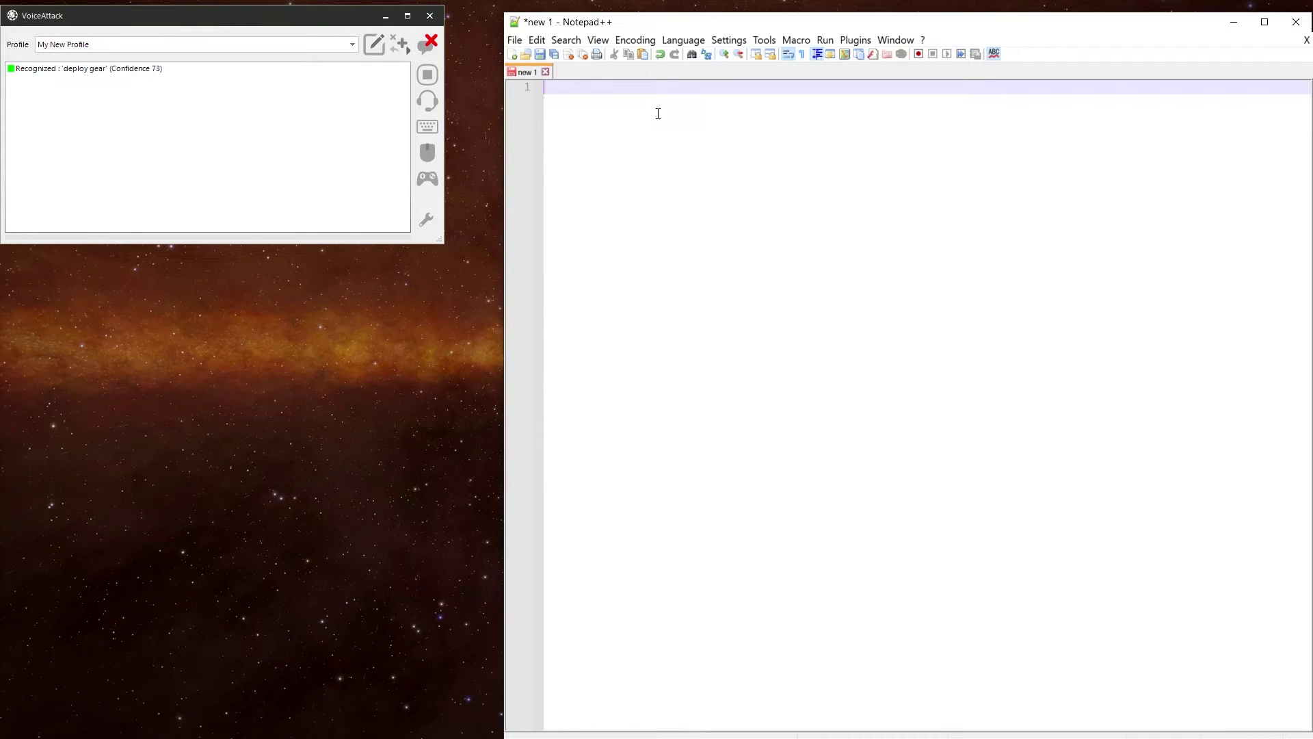
pyautogui.write('g gear')
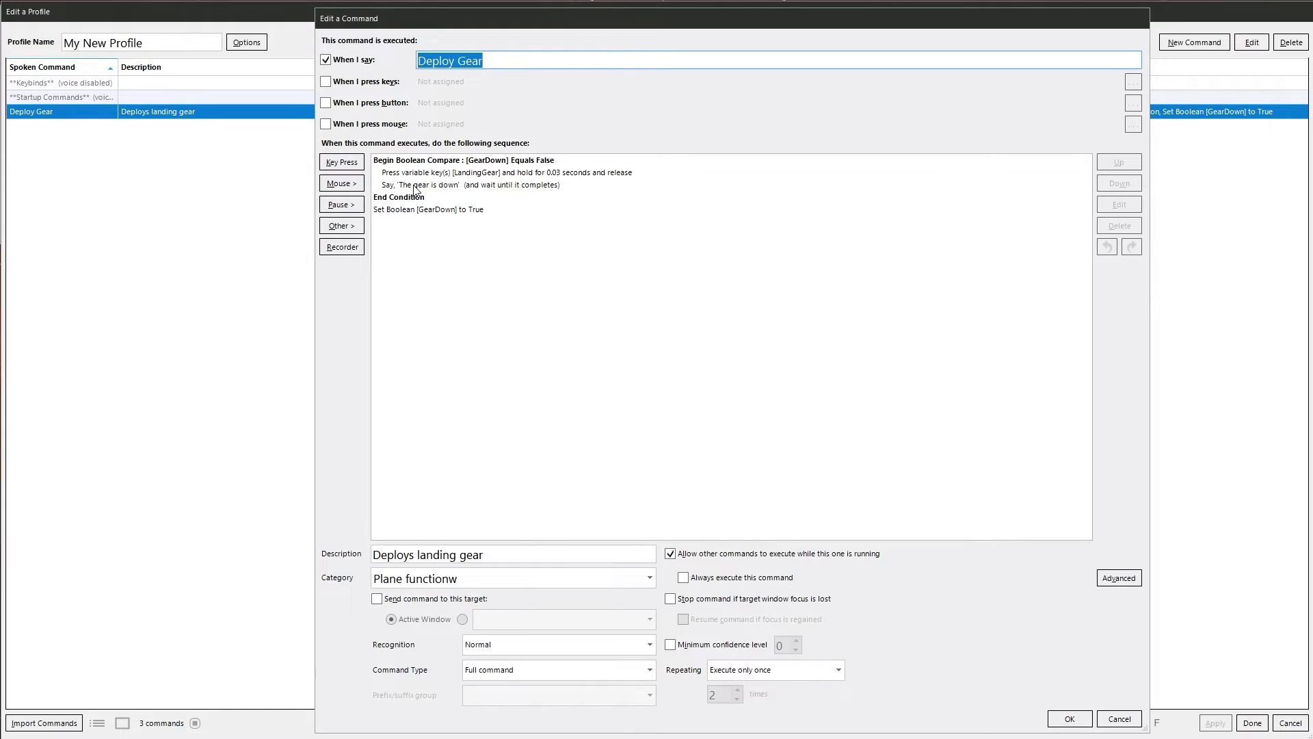
# Add an Else branch to the GearDown condition after the spoken response "The gear is down" in Deploy Gear.
pyautogui.click(408, 209)
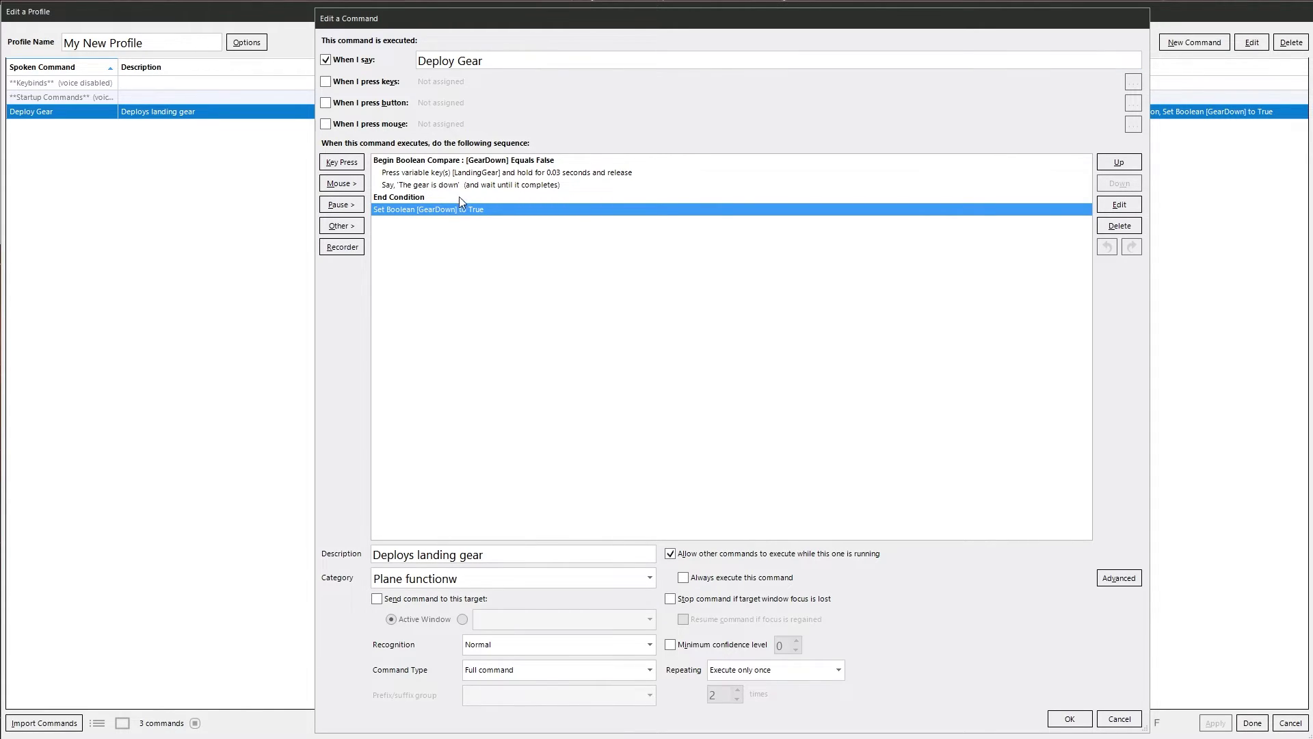
pyautogui.click(408, 186)
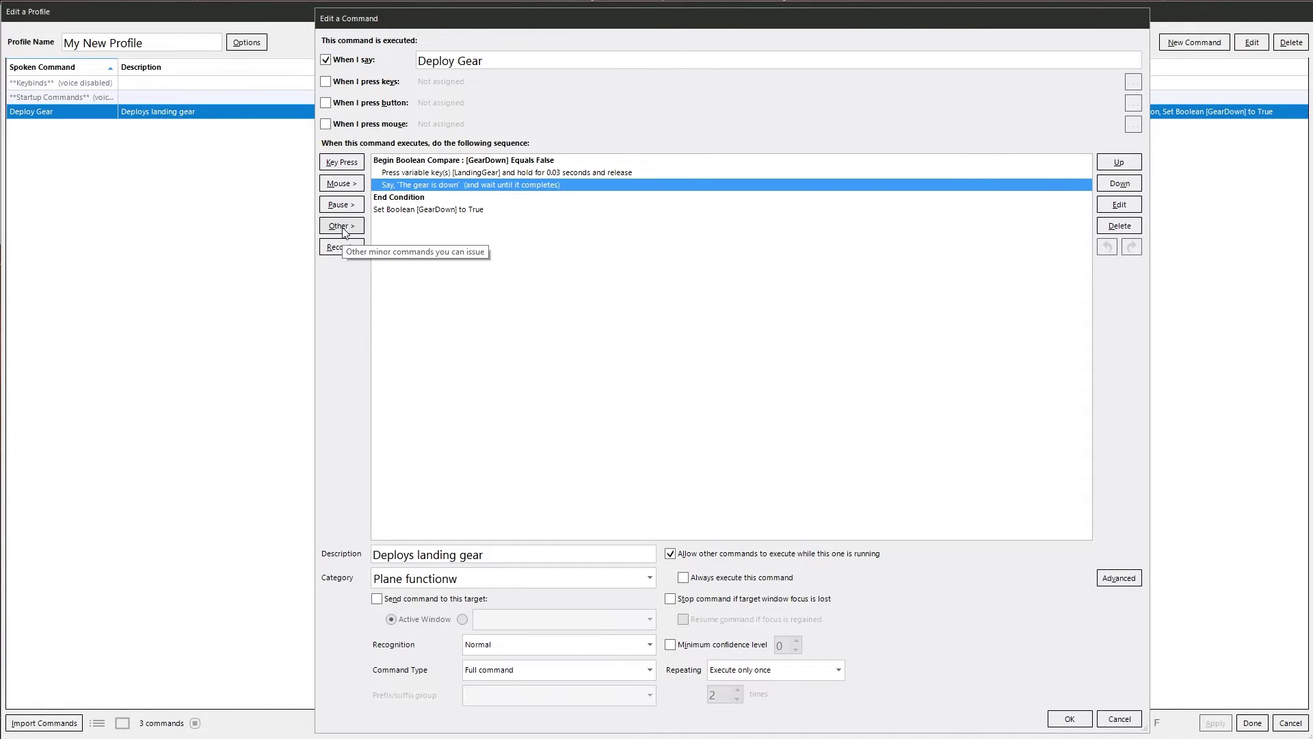
pyautogui.click(343, 227)
pyautogui.moveTo(390, 291)
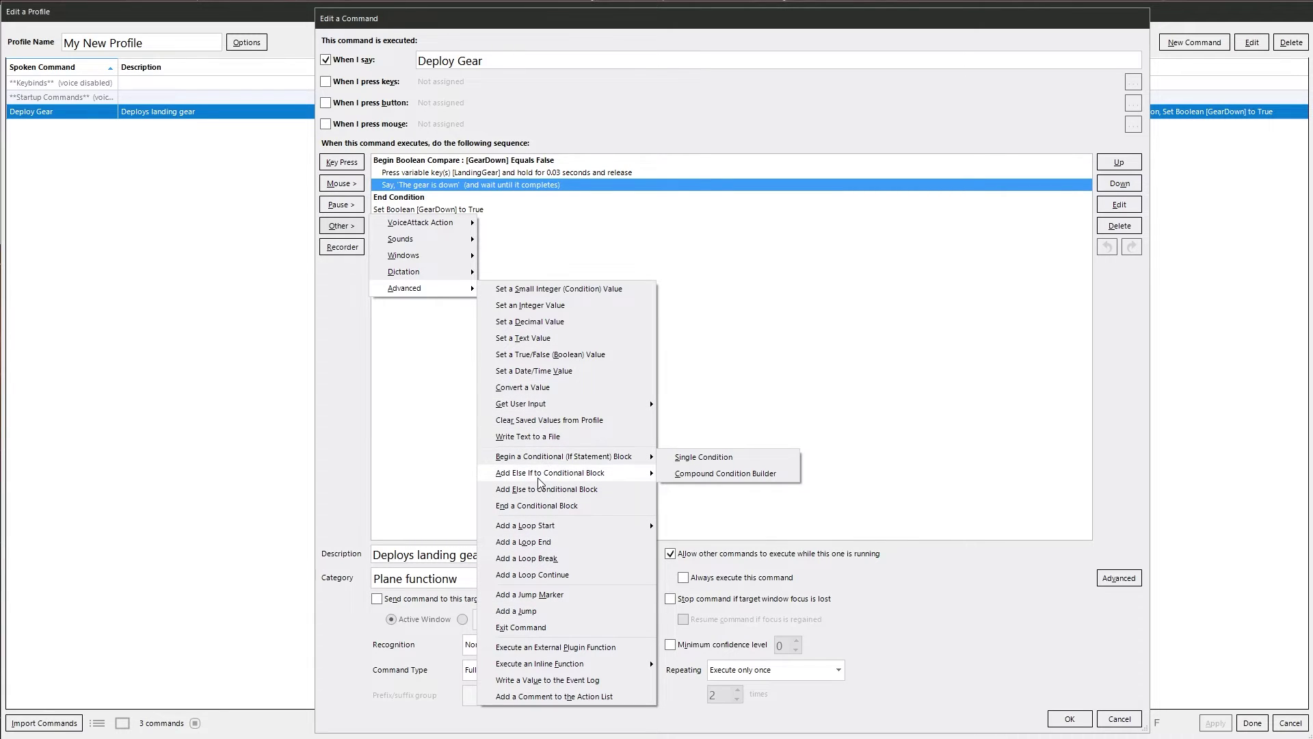
pyautogui.moveTo(543, 473)
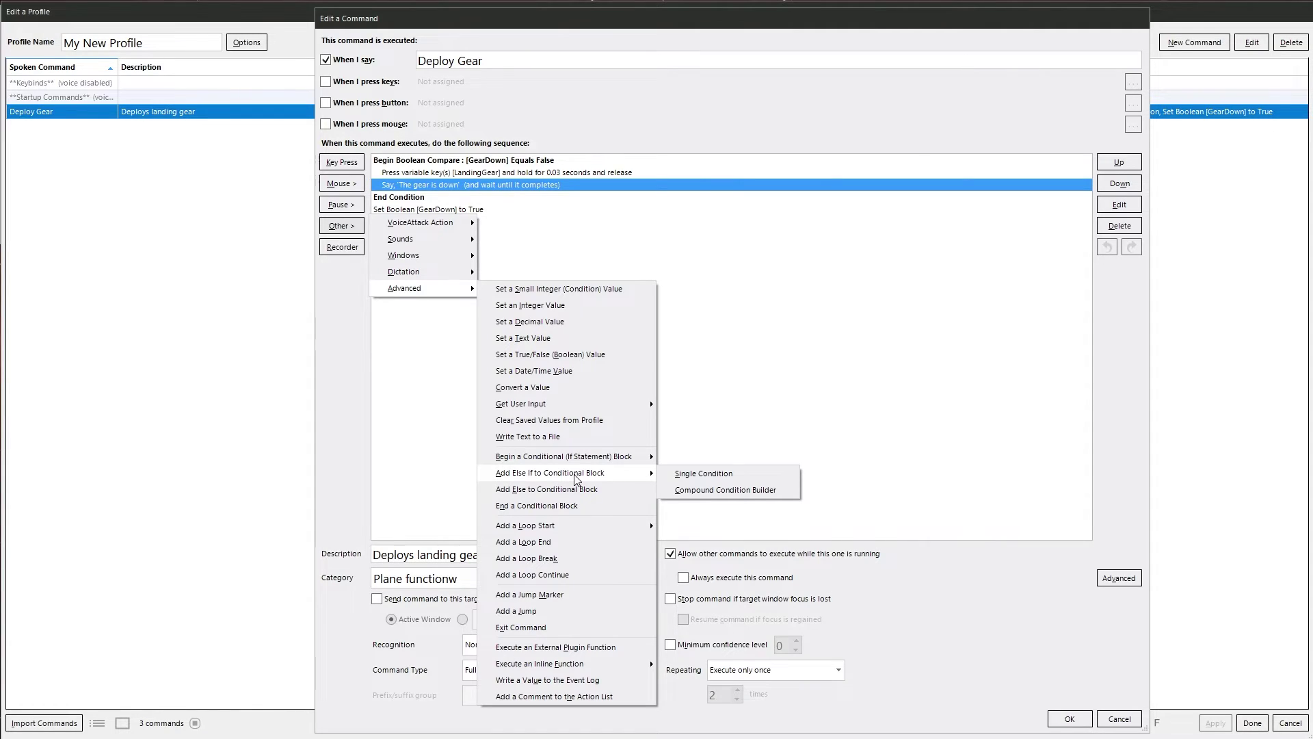
pyautogui.click(543, 489)
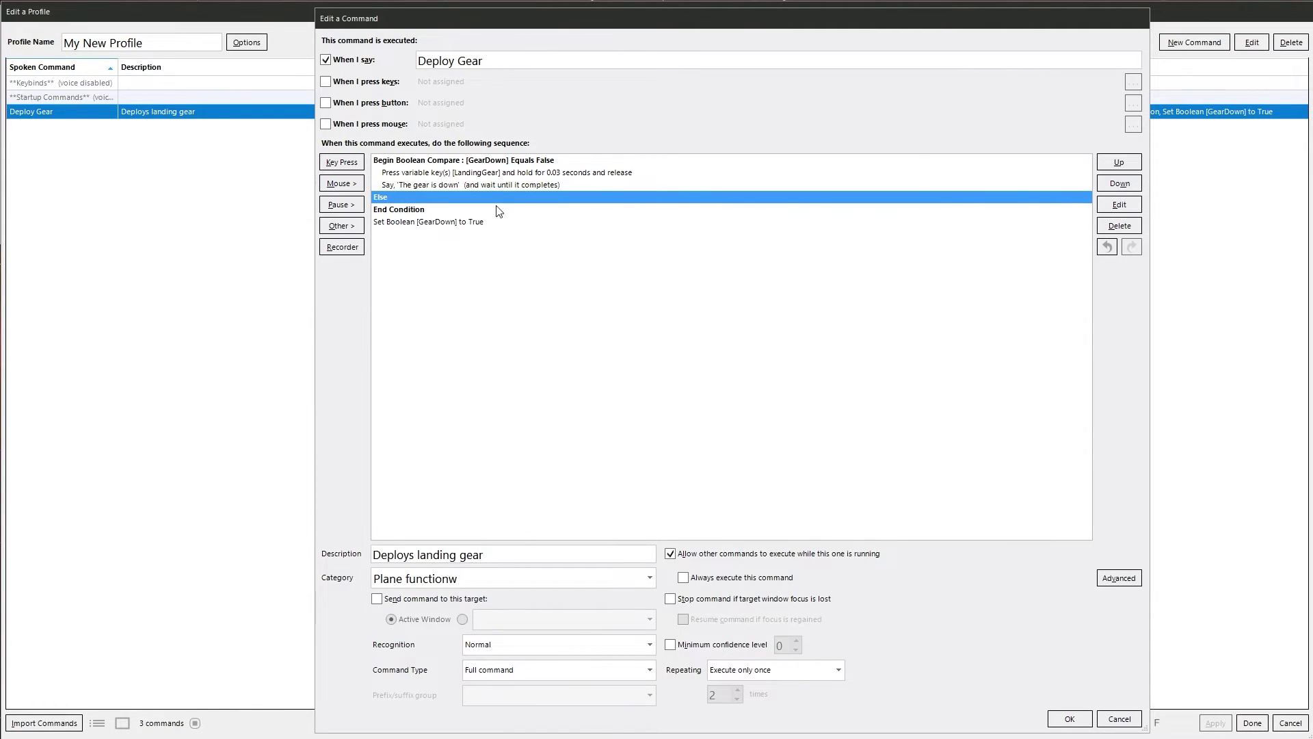
# Add a text-to-speech action saying "The gear is already down" under Else, previewing the speech before adding it.
pyautogui.click(340, 225)
pyautogui.moveTo(460, 292)
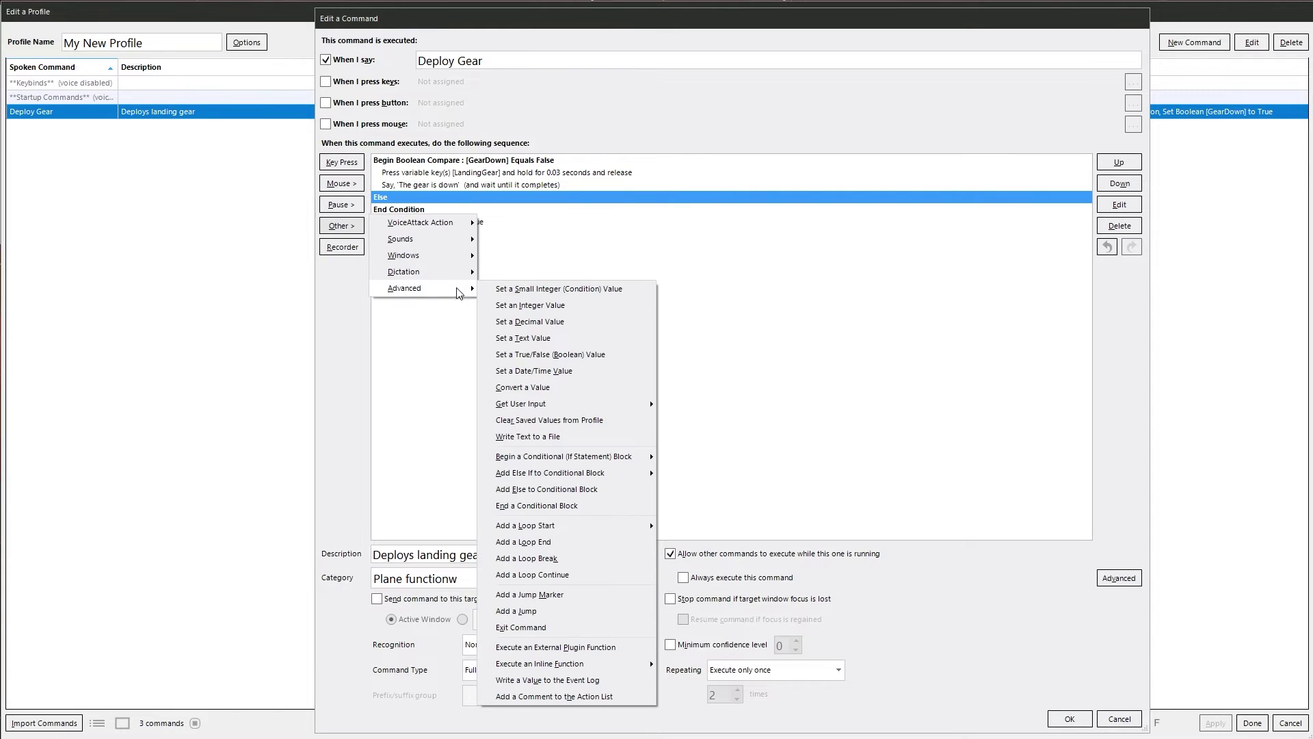
pyautogui.moveTo(451, 240)
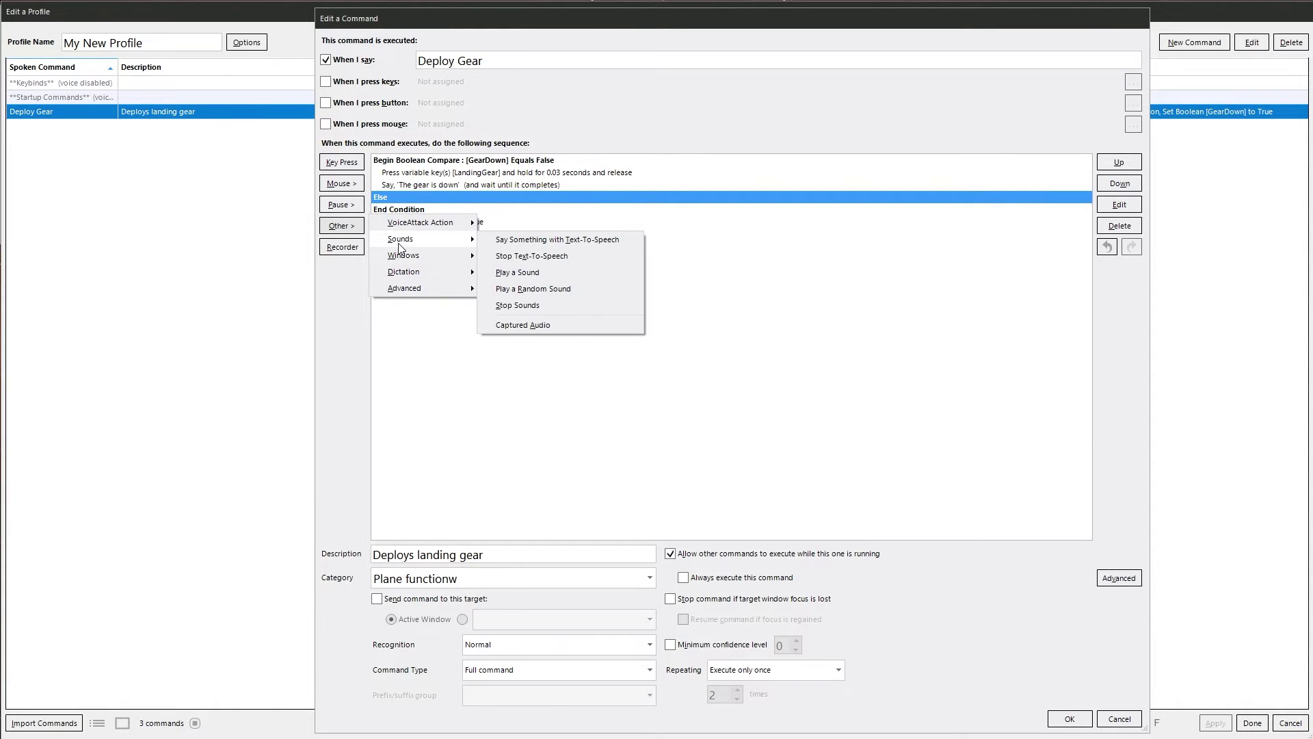
pyautogui.click(551, 245)
pyautogui.write('The gear i')
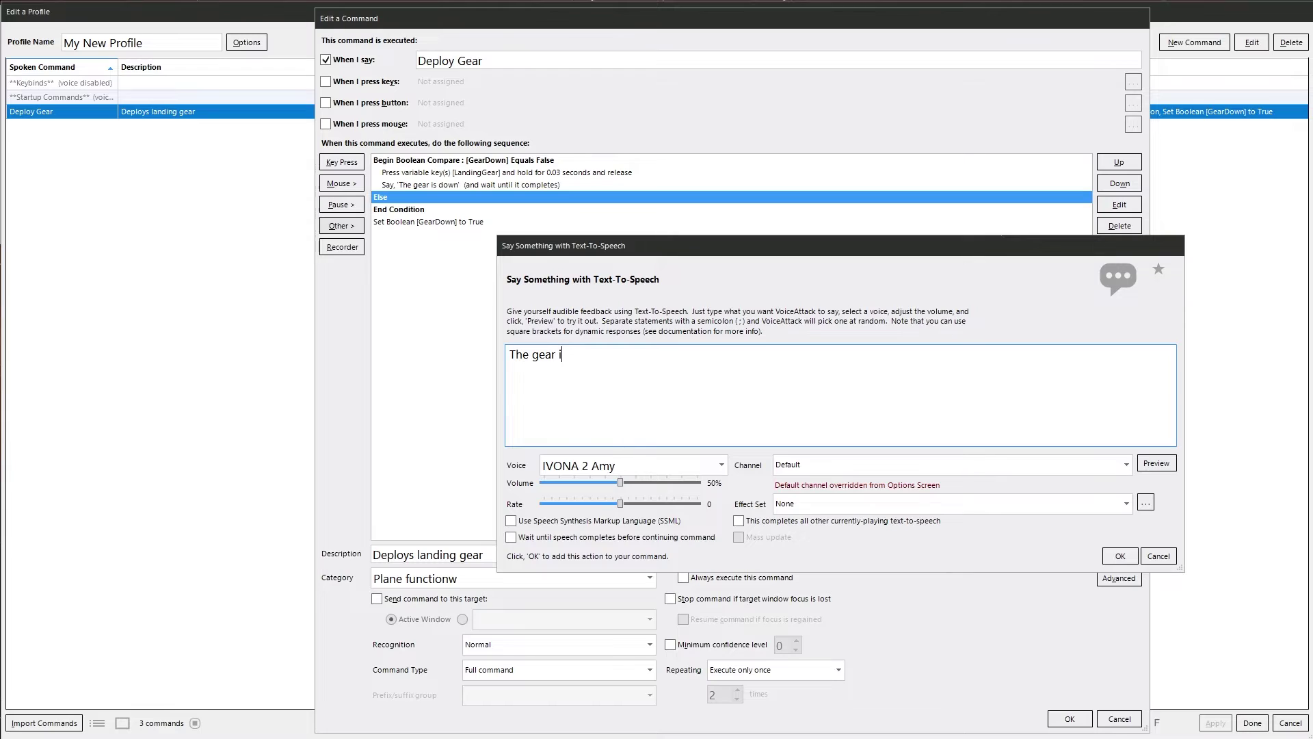
pyautogui.write('s already down')
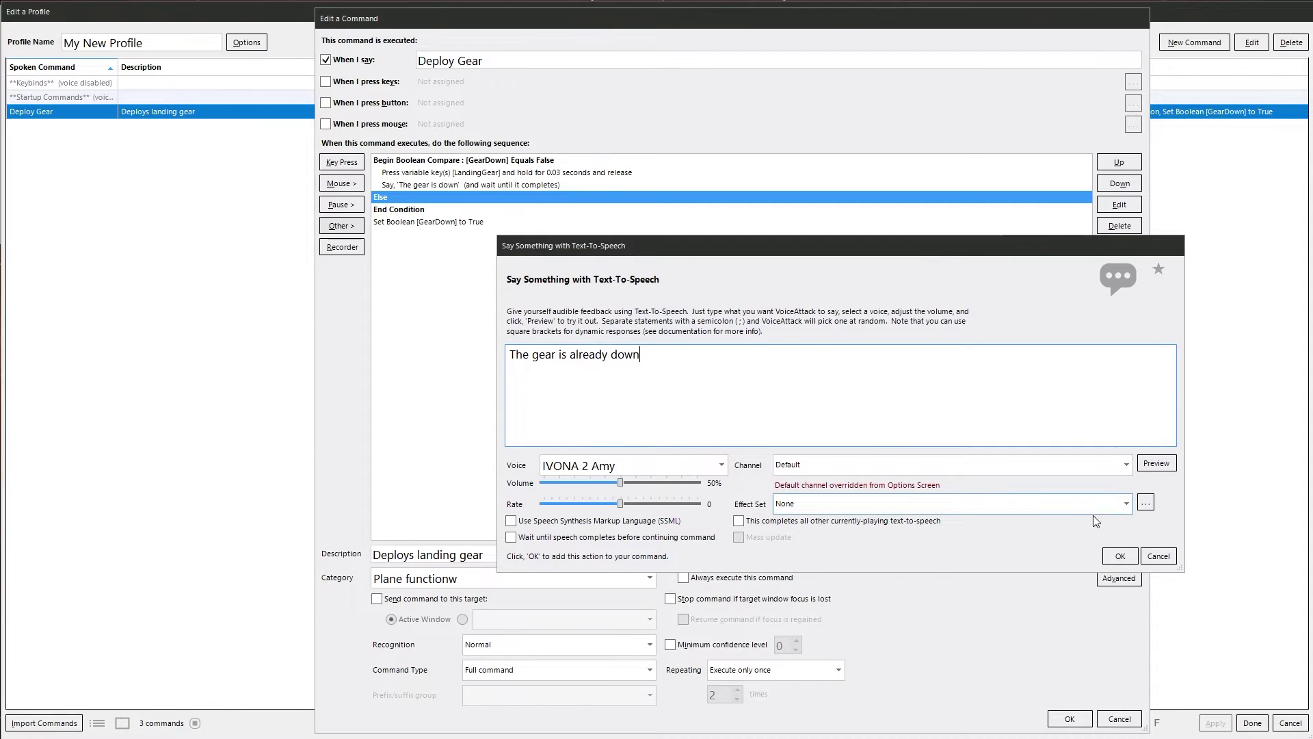
pyautogui.click(1156, 464)
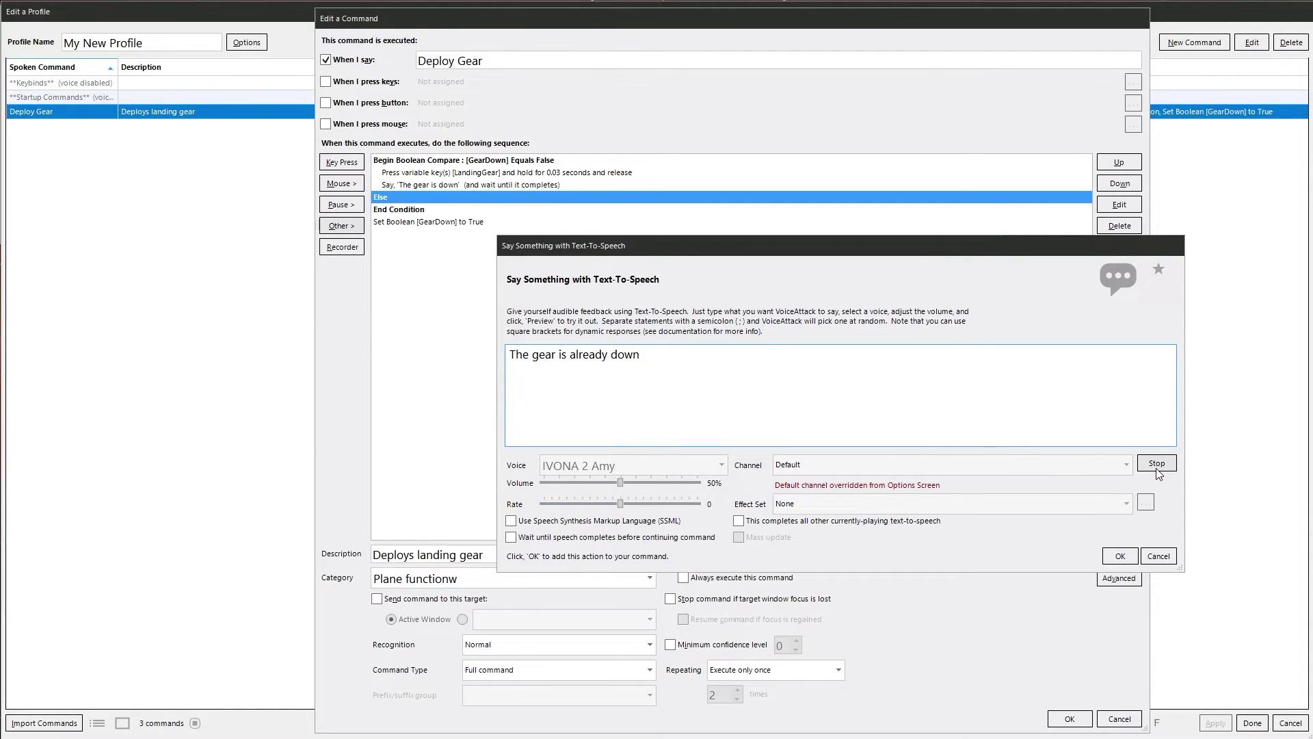
pyautogui.click(1119, 556)
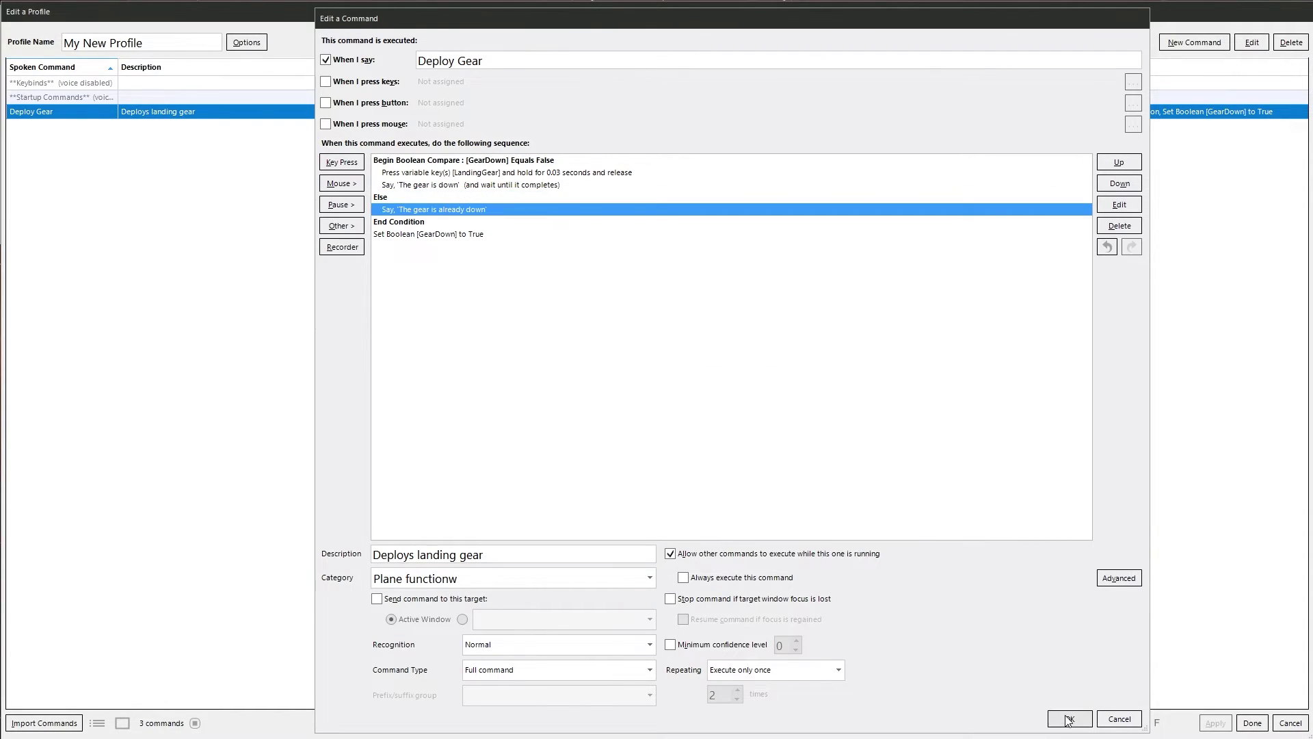
# Save the Deploy Gear command and the profile, and switch to the Notepad++ document for testing.
pyautogui.click(1069, 720)
pyautogui.click(1252, 723)
pyautogui.click(647, 289)
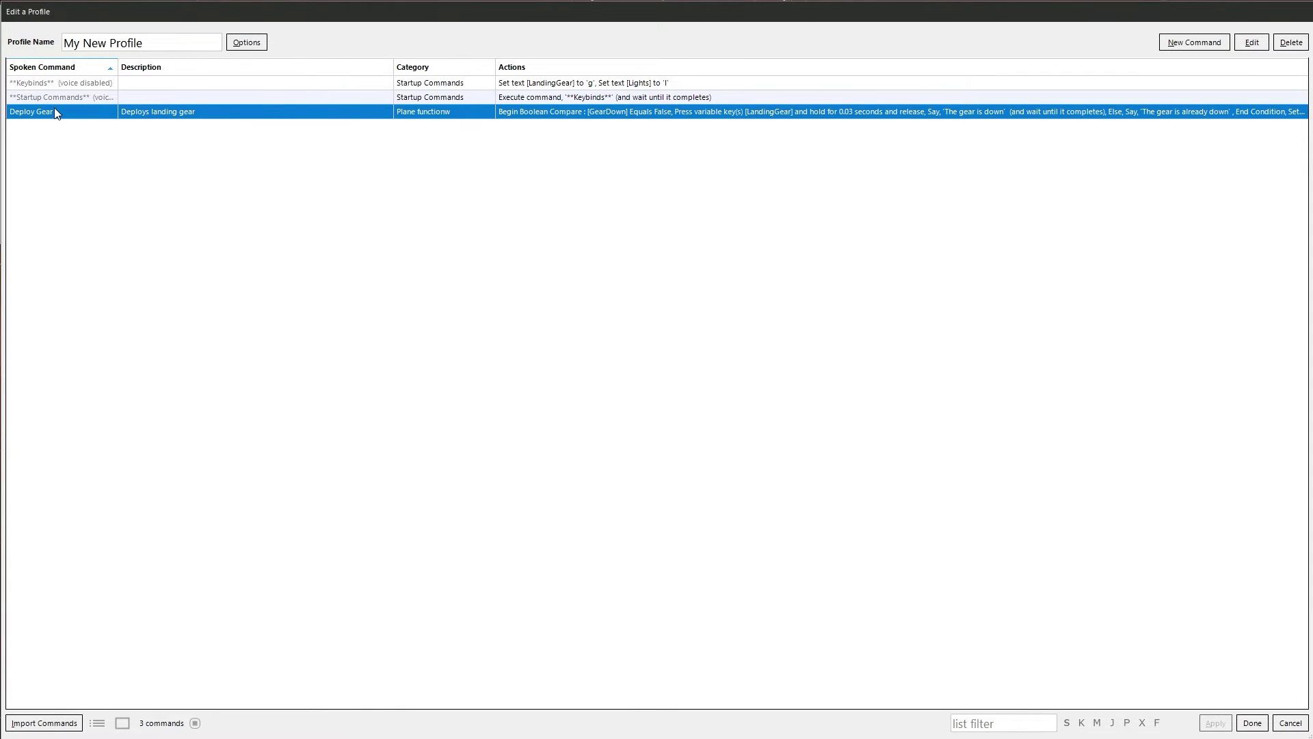
# Duplicate the Deploy Gear command and set the copy's spoken phrase to "Raise Gear".
pyautogui.rightClick(55, 113)
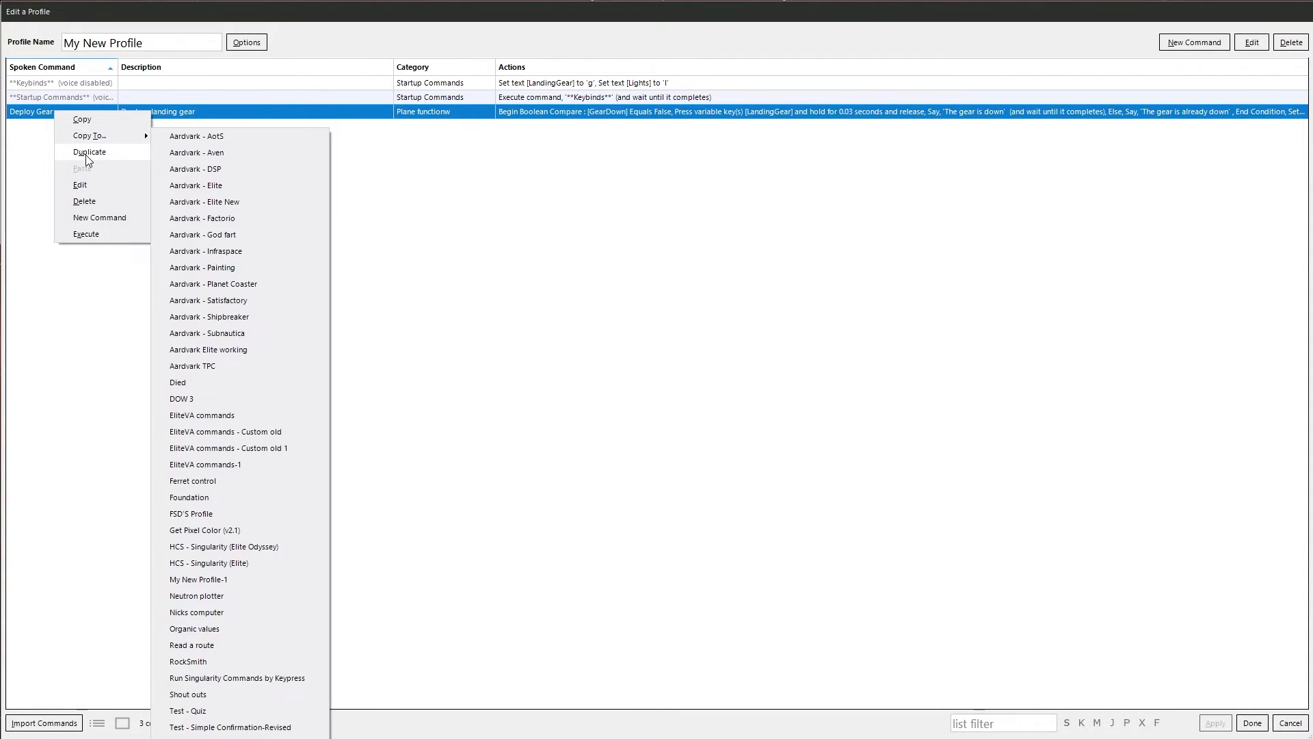
pyautogui.click(87, 153)
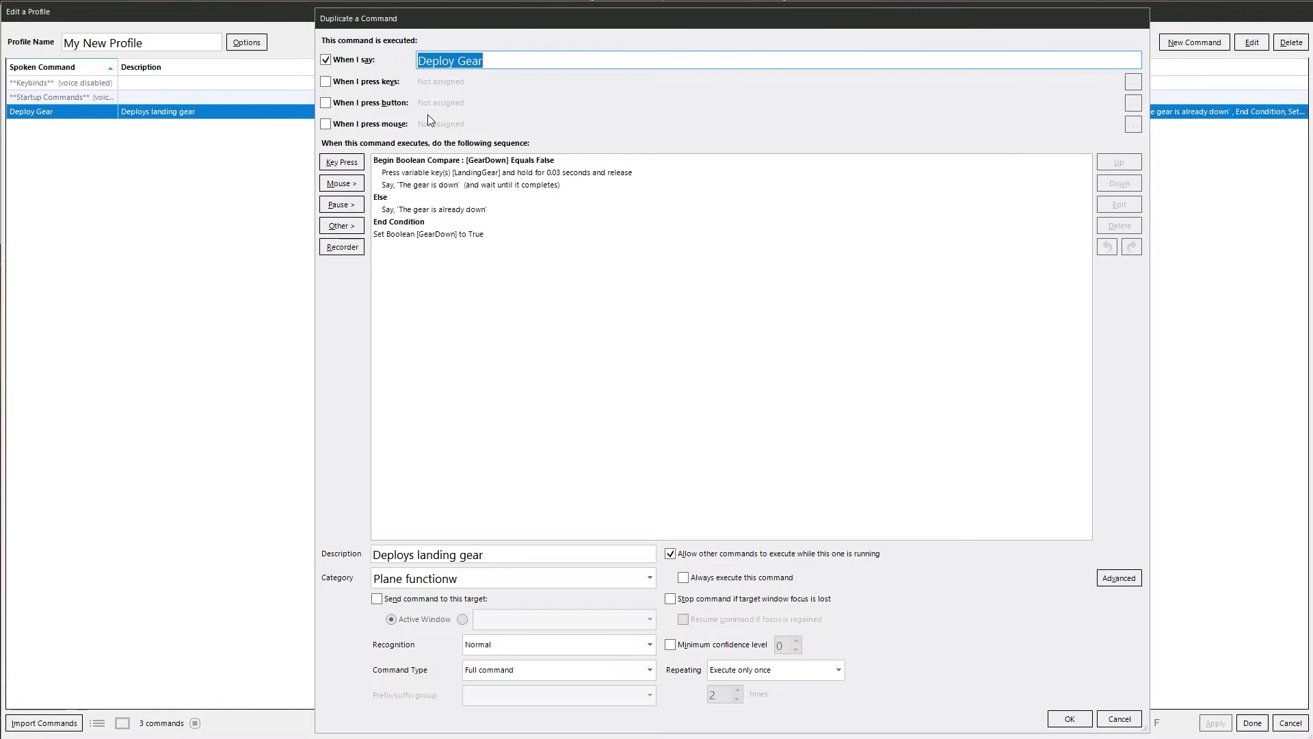
pyautogui.moveTo(455, 66); pyautogui.dragTo(417, 65)
pyautogui.write('Raise')
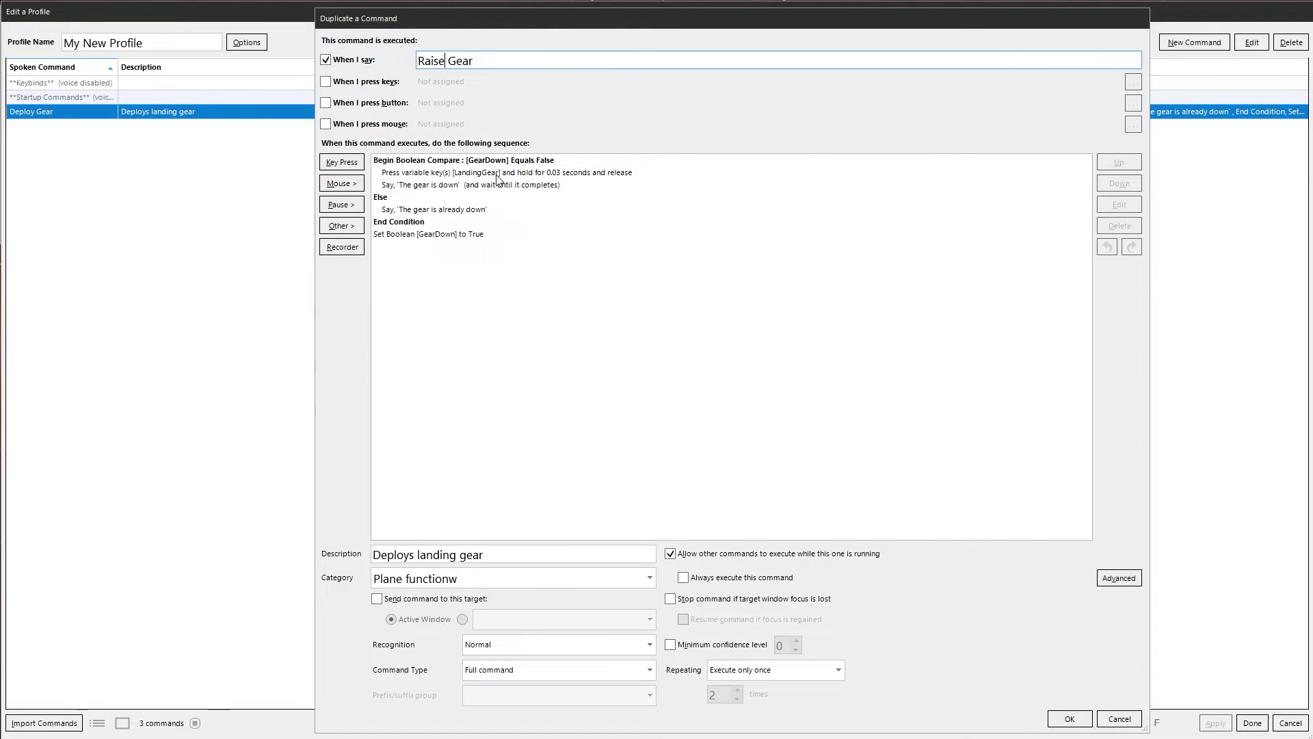
# Change the first spoken response in the Raise Gear command to "The gear is up".
pyautogui.click(475, 185)
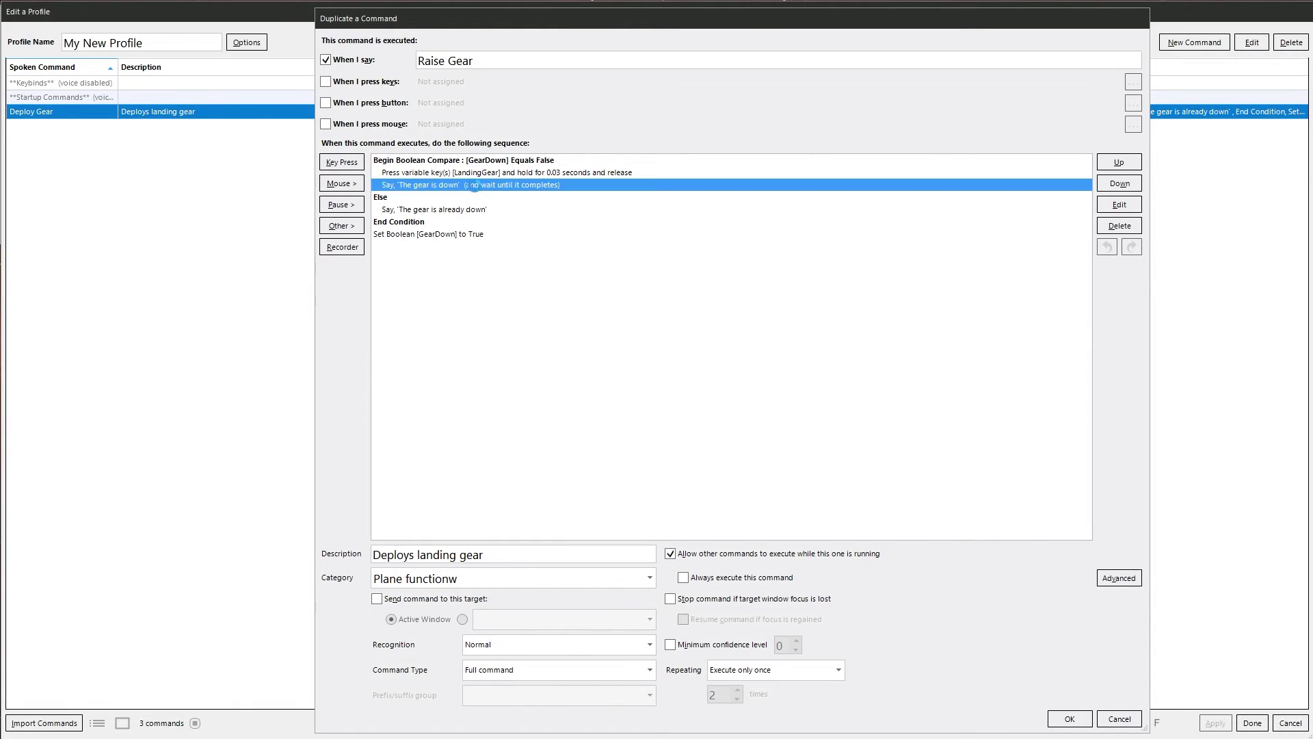
pyautogui.doubleClick(580, 351)
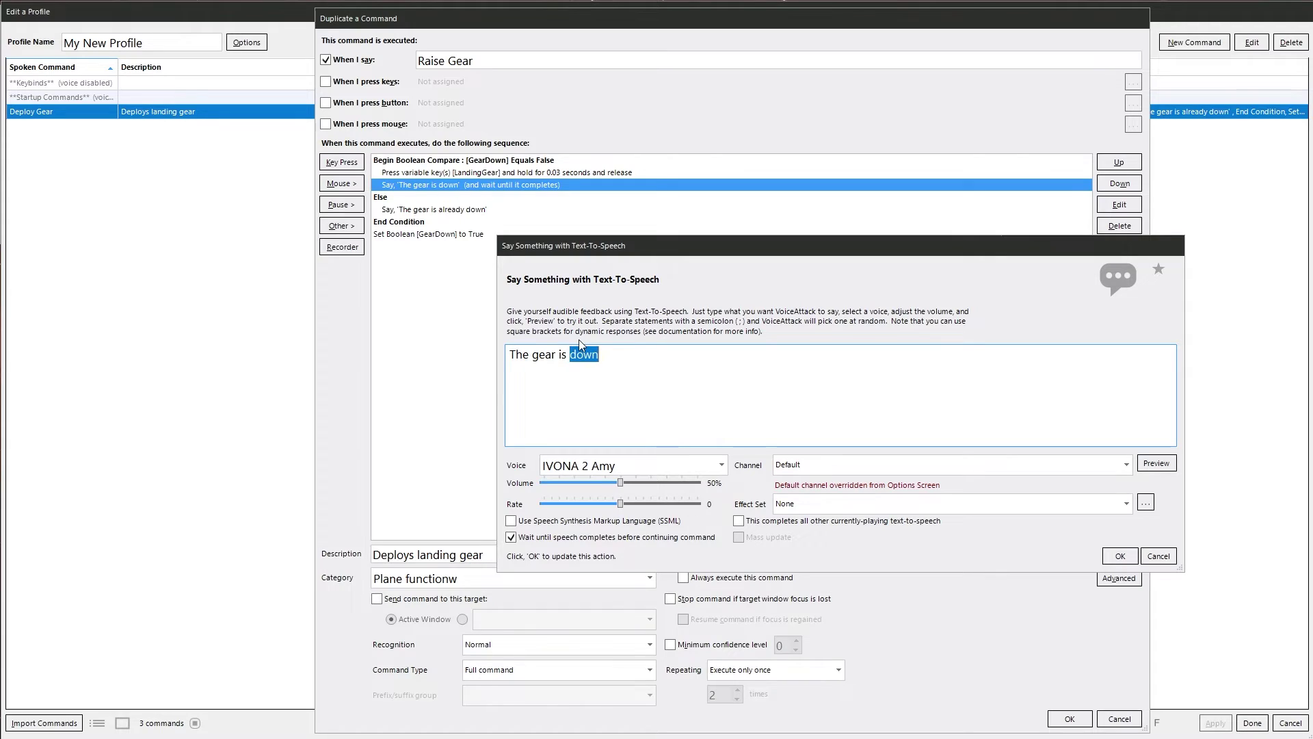
pyautogui.write('up')
pyautogui.click(1105, 553)
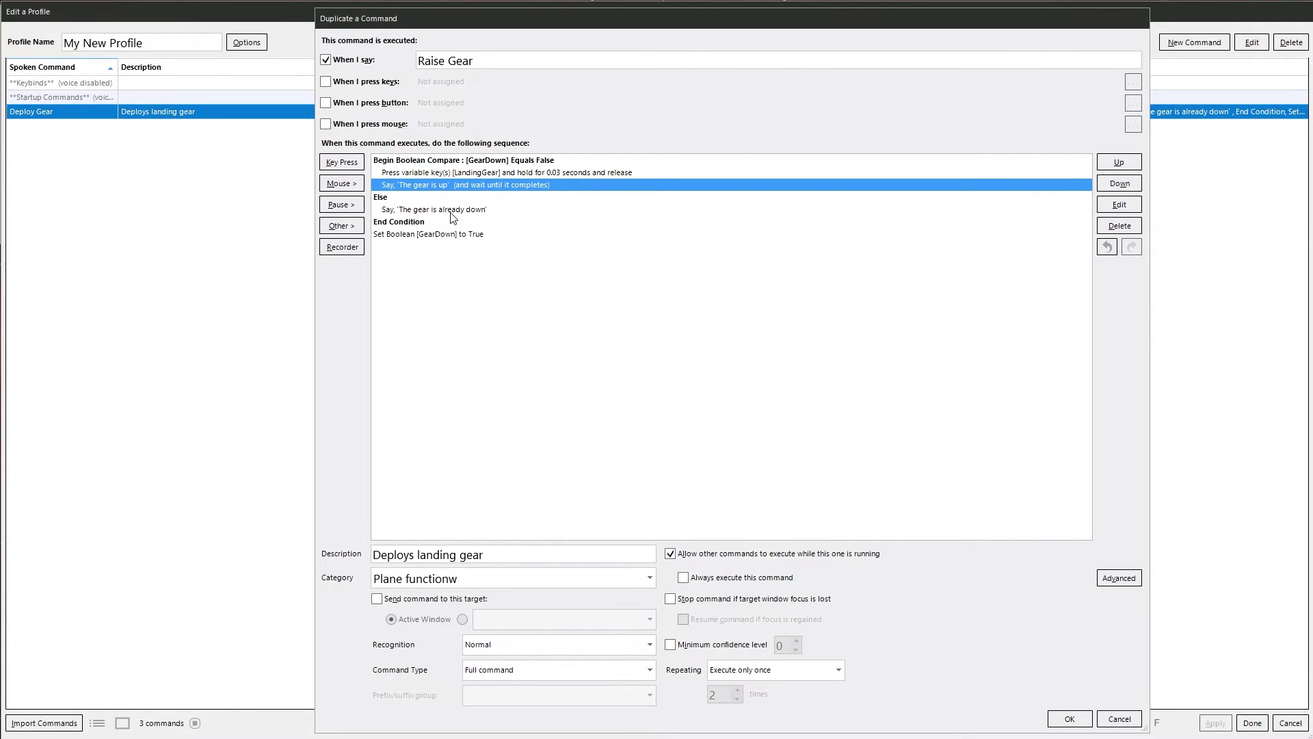
# Change the spoken response under Else in the Raise Gear command to "The gear is already up".
pyautogui.doubleClick(448, 211)
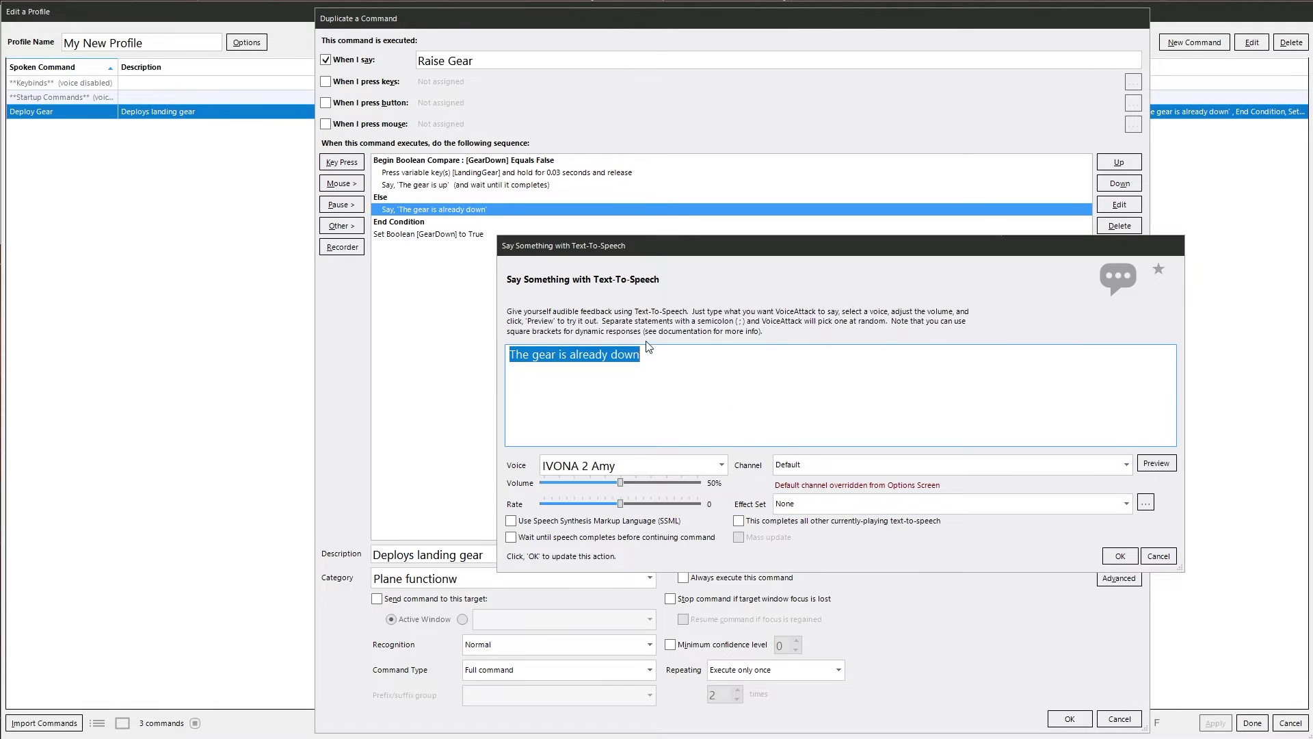
pyautogui.click(632, 354)
pyautogui.doubleClick(628, 355)
pyautogui.write('up')
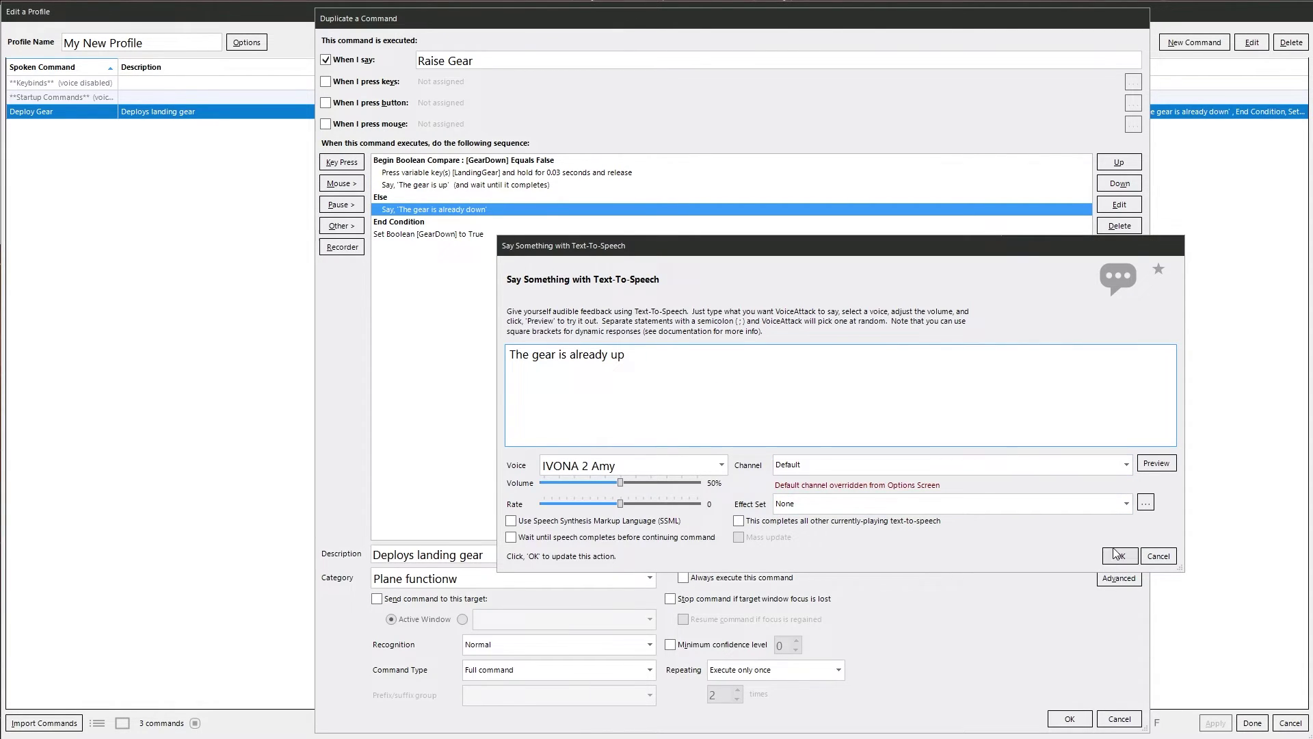
pyautogui.click(1120, 555)
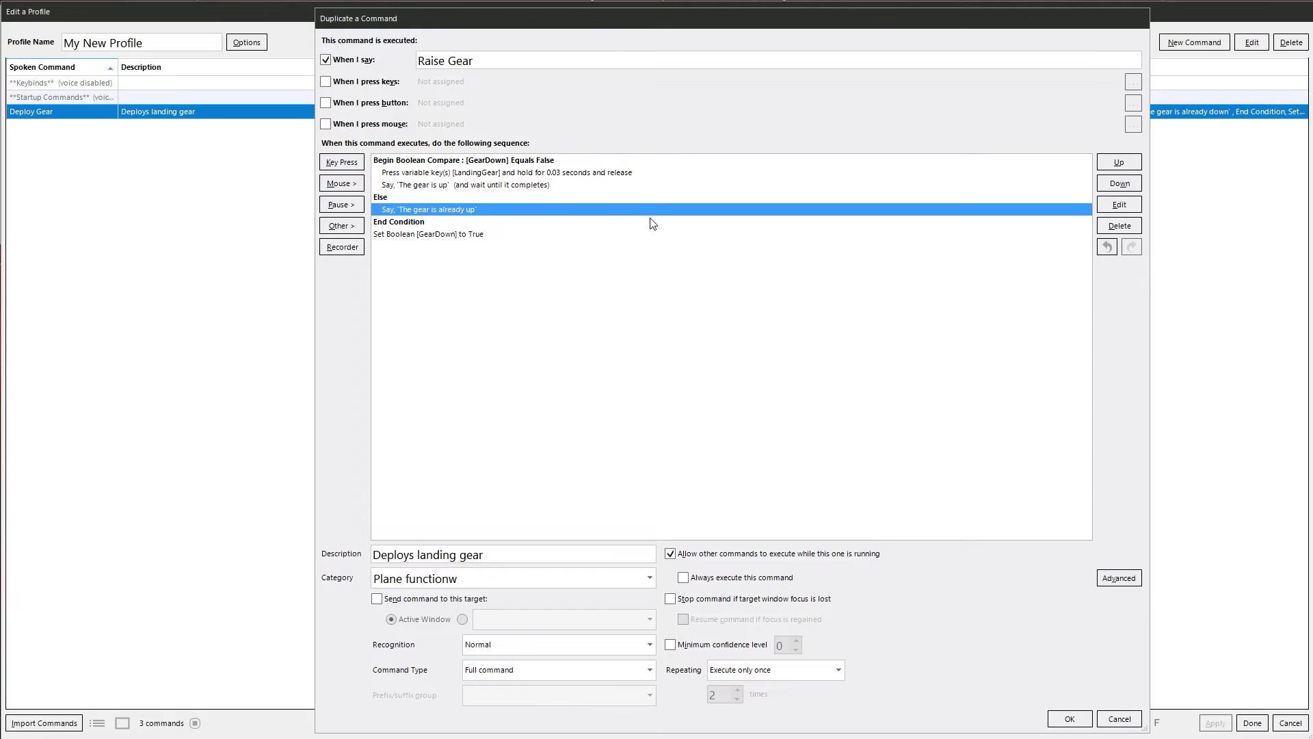
# Set the Raise Gear command's opening condition to check that GearDown equals True.
pyautogui.doubleClick(543, 164)
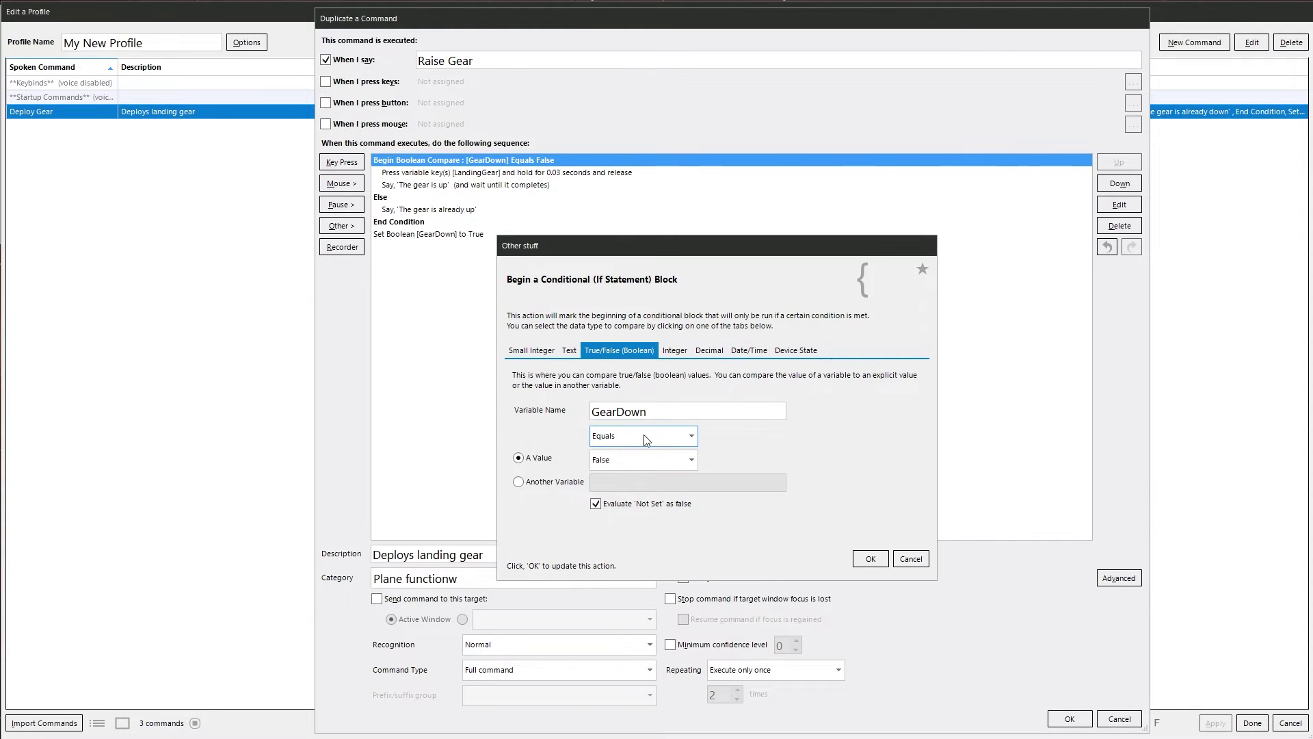
pyautogui.click(691, 459)
pyautogui.click(665, 491)
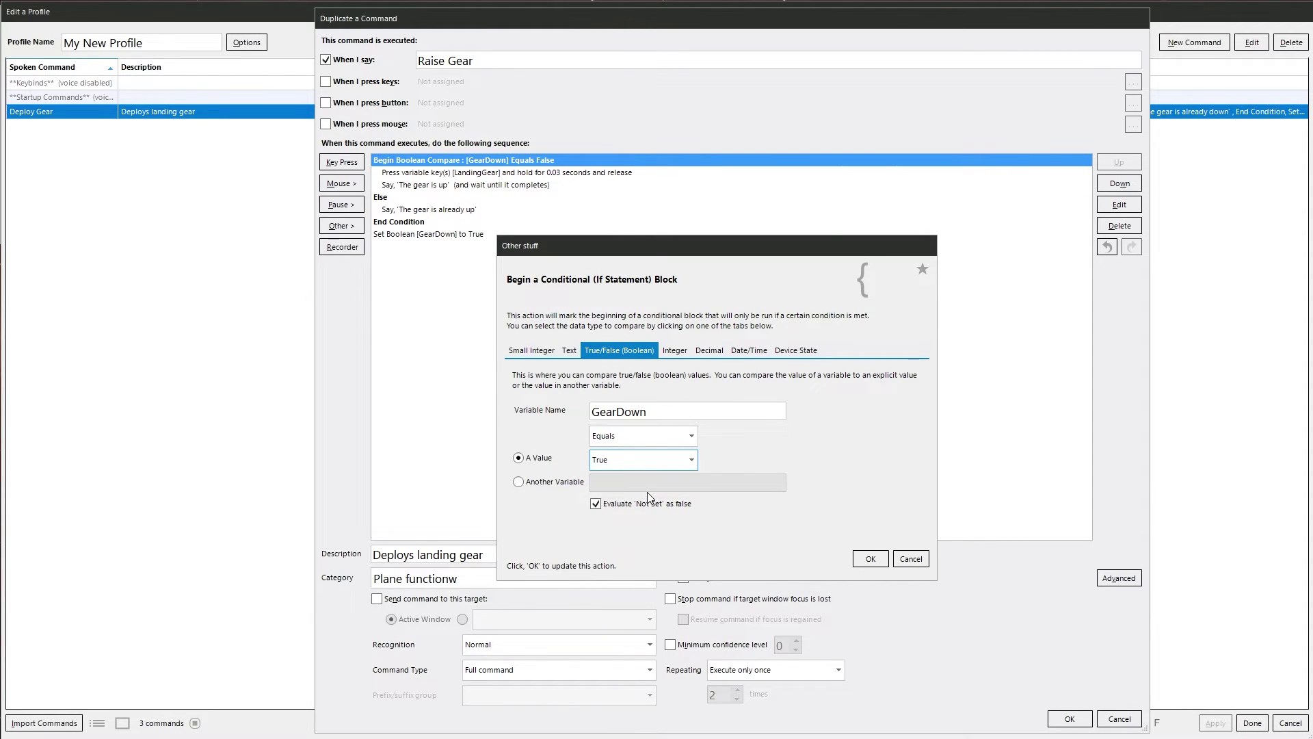
pyautogui.click(869, 559)
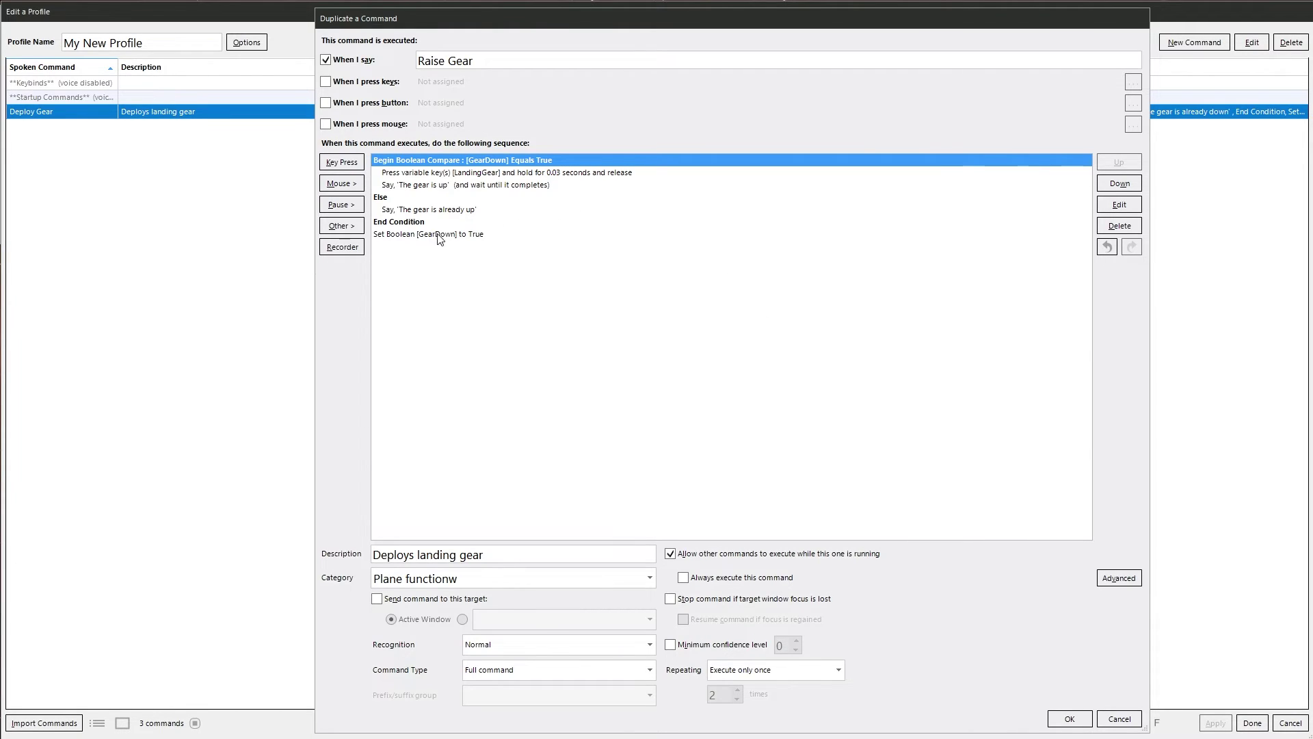
# Change the final boolean action in the Raise Gear command so that GearDown is set to False.
pyautogui.click(459, 236)
pyautogui.click(520, 406)
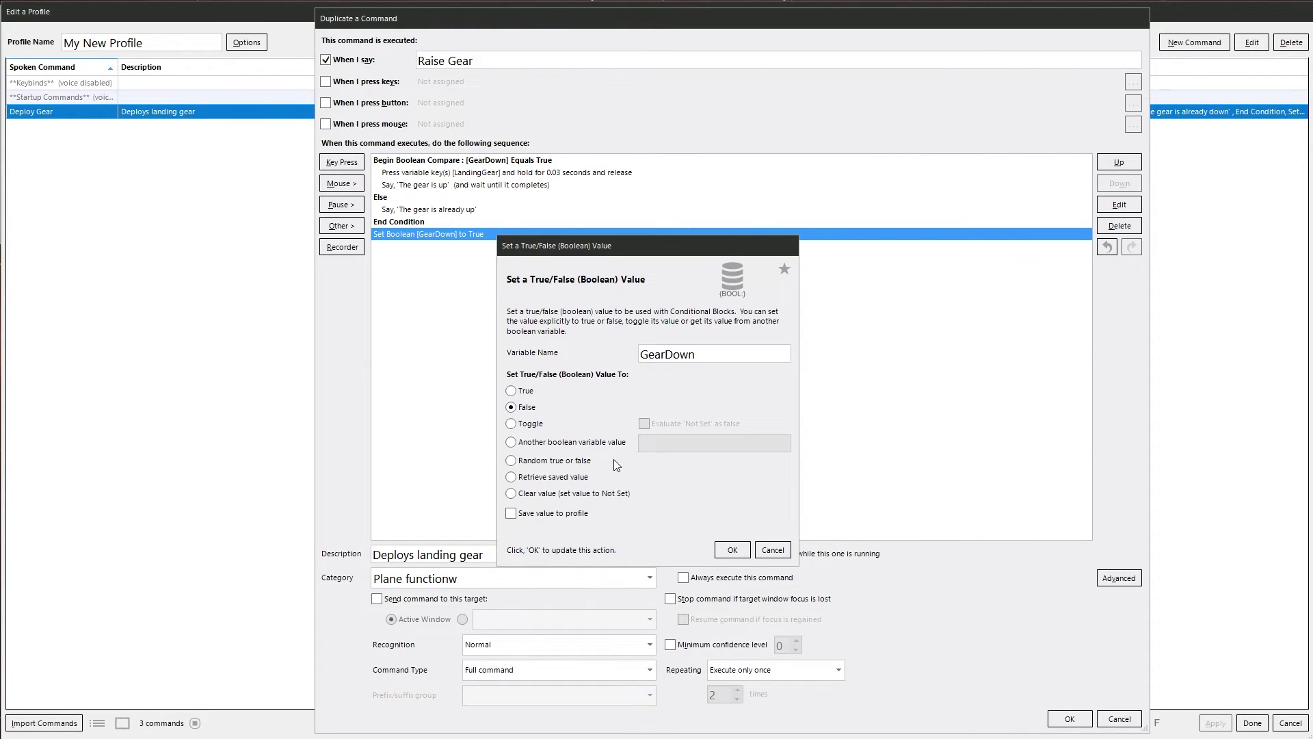
pyautogui.click(731, 551)
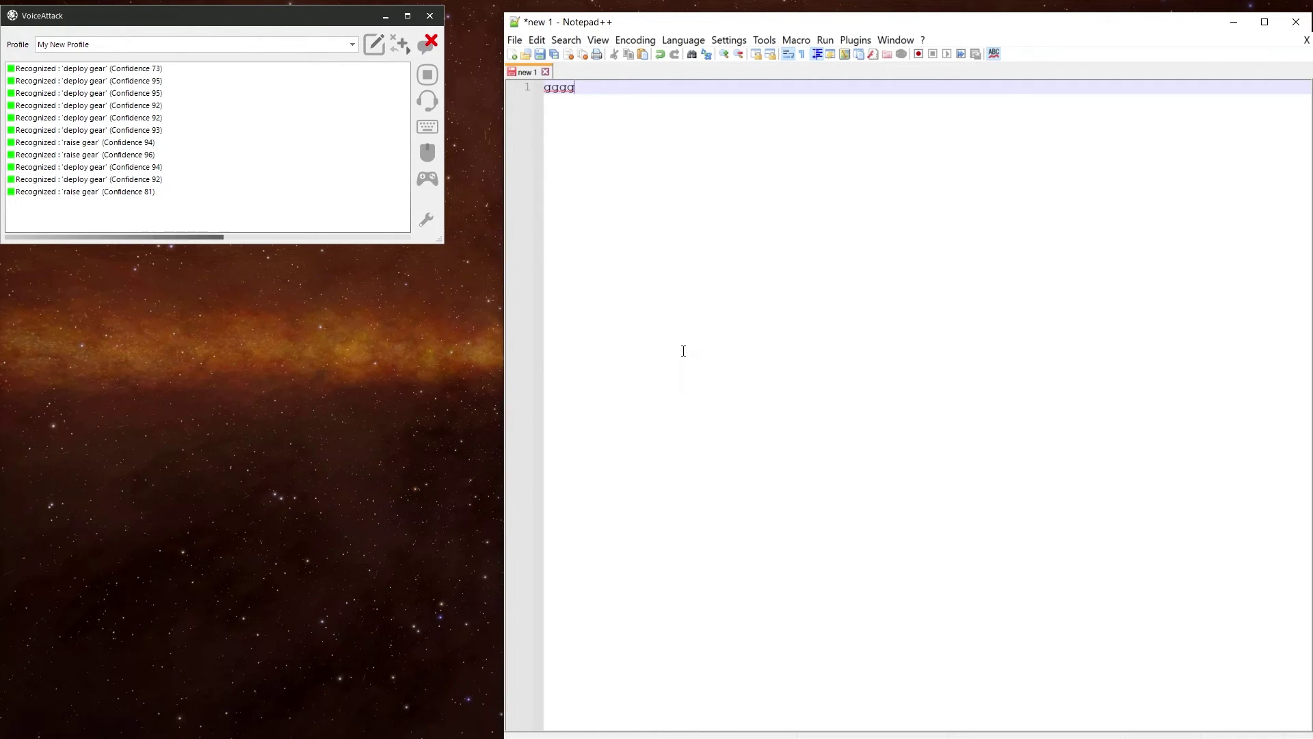
# Delete the test letters from the Notepad++ document.
pyautogui.press('BackSpace')
pyautogui.press('BackSpace')
pyautogui.press('BackSpace')
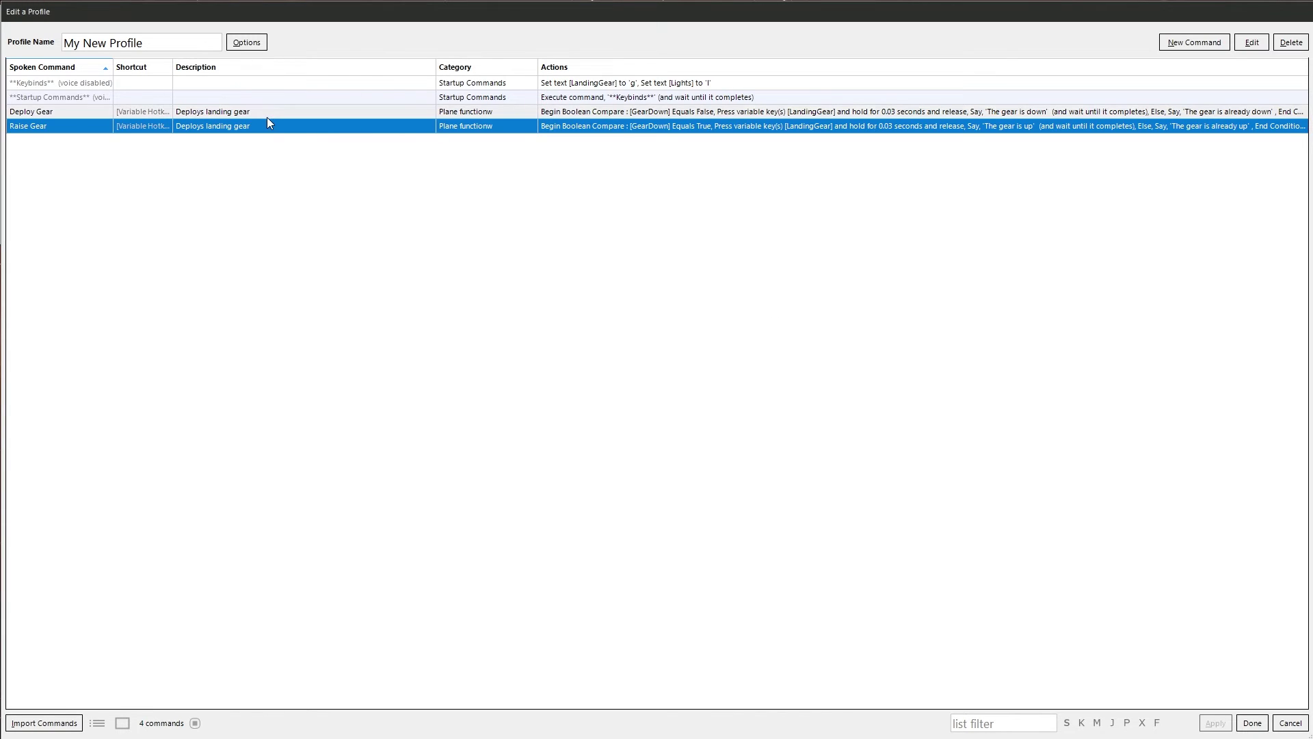
# Duplicate the Raise Gear command and delete its whole conditional block, keeping only the action that sets GearDown to False.
pyautogui.rightClick(64, 121)
pyautogui.click(106, 167)
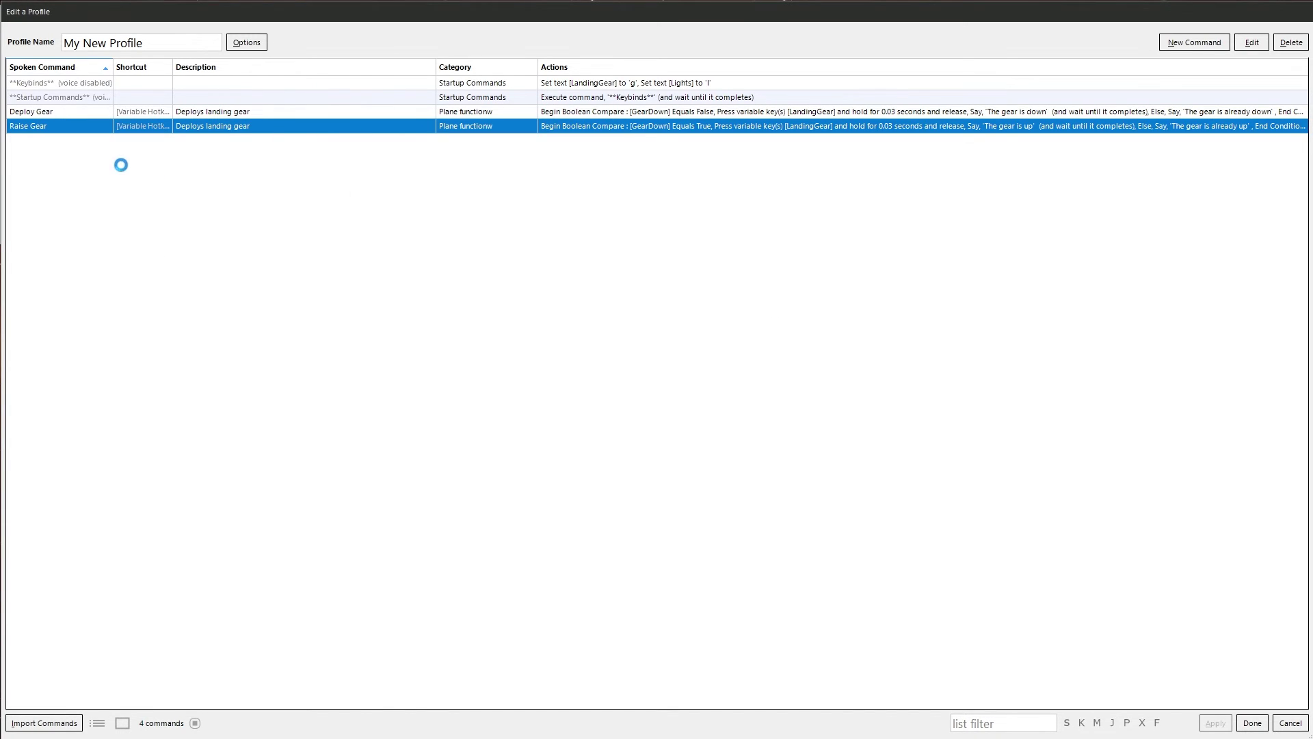
pyautogui.click(429, 162)
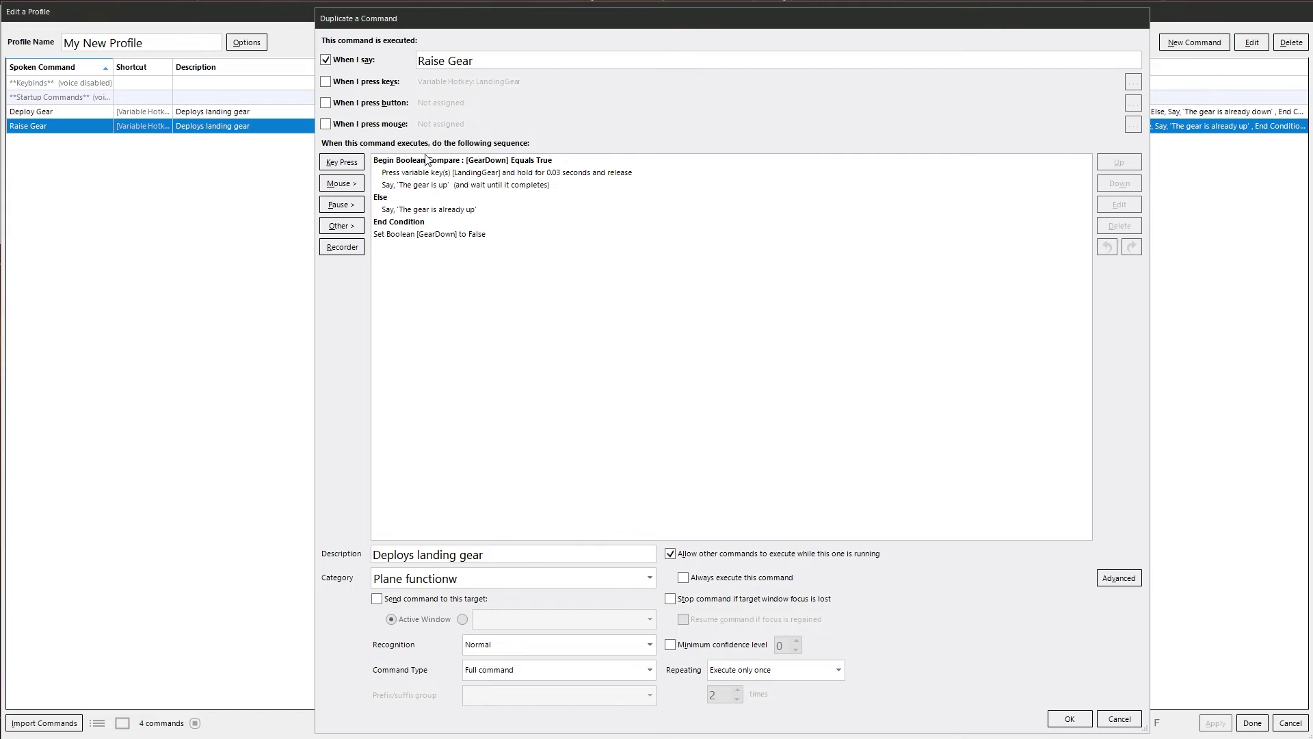
pyautogui.keyDown('shift'); pyautogui.click(410, 223); pyautogui.keyUp('shift')
pyautogui.press('Delete')
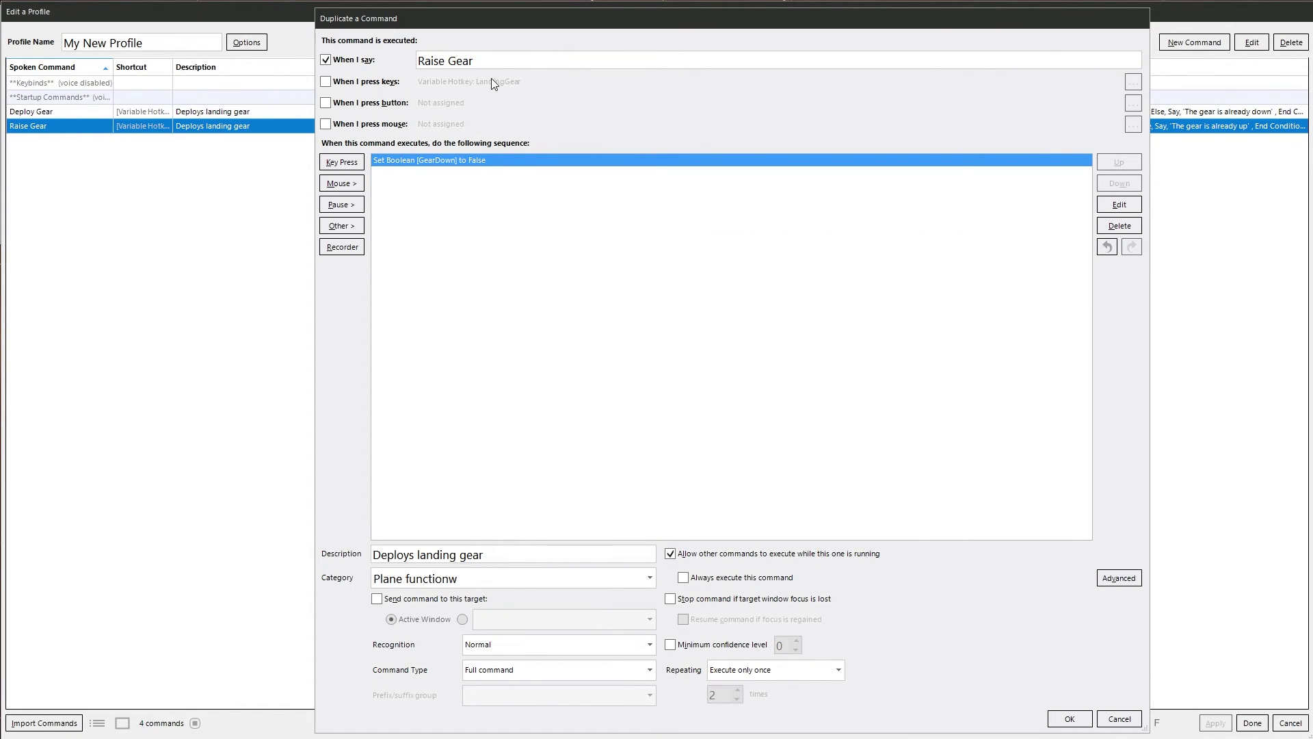
# Set the copy's spoken phrase to "Reset gear state" and its description to "Resets gear state", and save the command.
pyautogui.moveTo(478, 60); pyautogui.dragTo(384, 61)
pyautogui.write('Reset')
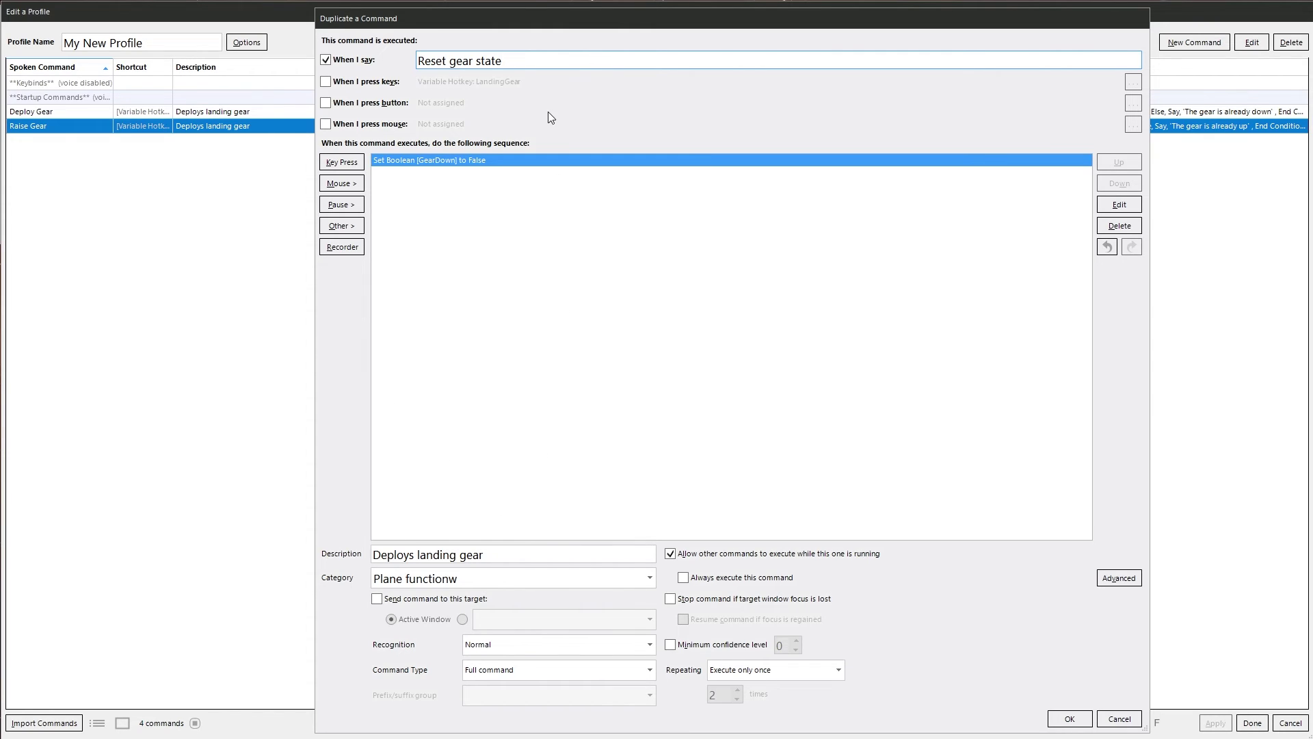
pyautogui.moveTo(559, 56); pyautogui.dragTo(352, 61)
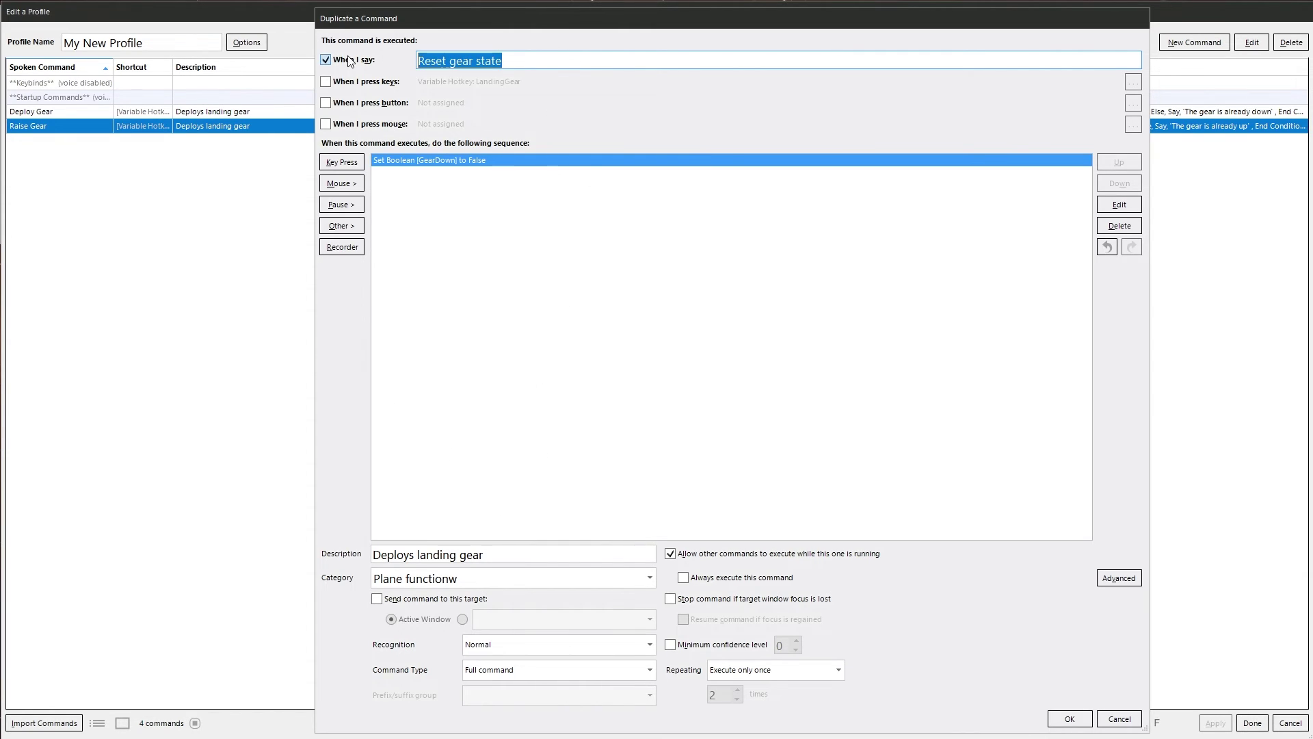
pyautogui.hotkey('ctrl', 'c')
pyautogui.moveTo(520, 554); pyautogui.dragTo(264, 548)
pyautogui.hotkey('ctrl', 'v')
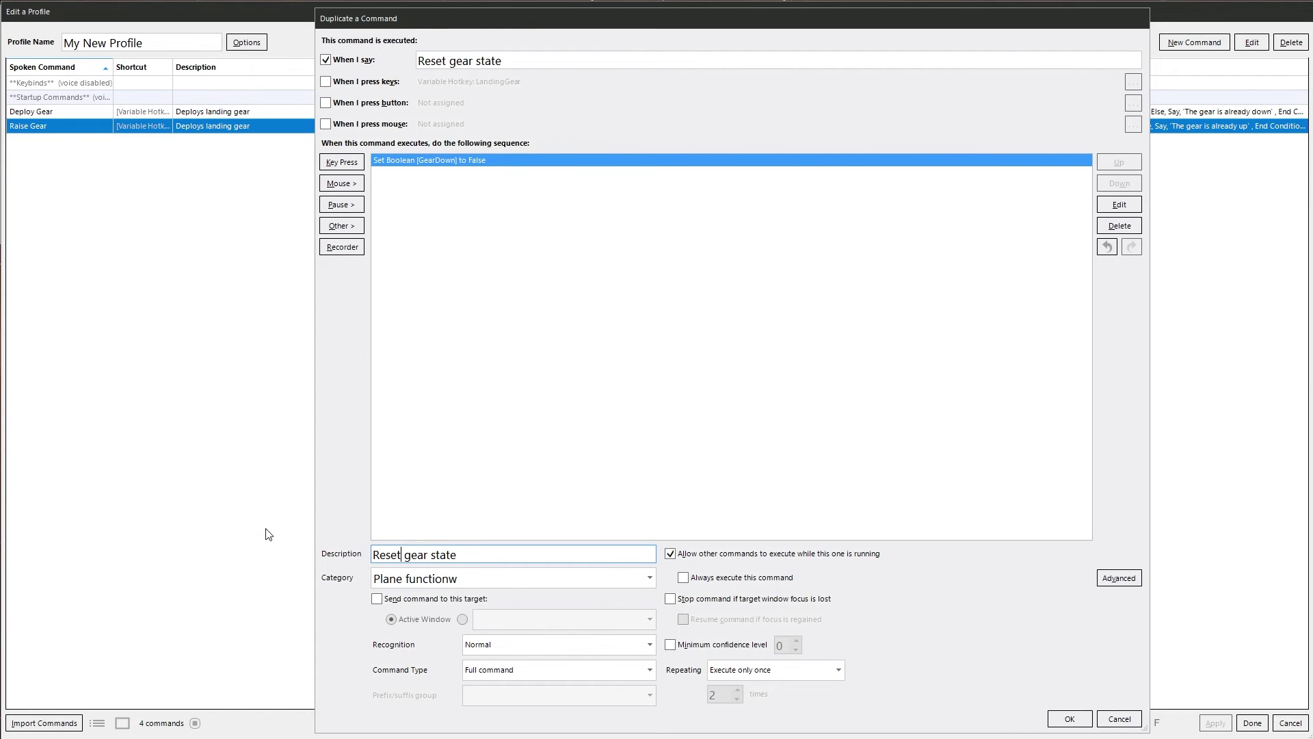
pyautogui.write('s')
pyautogui.click(484, 258)
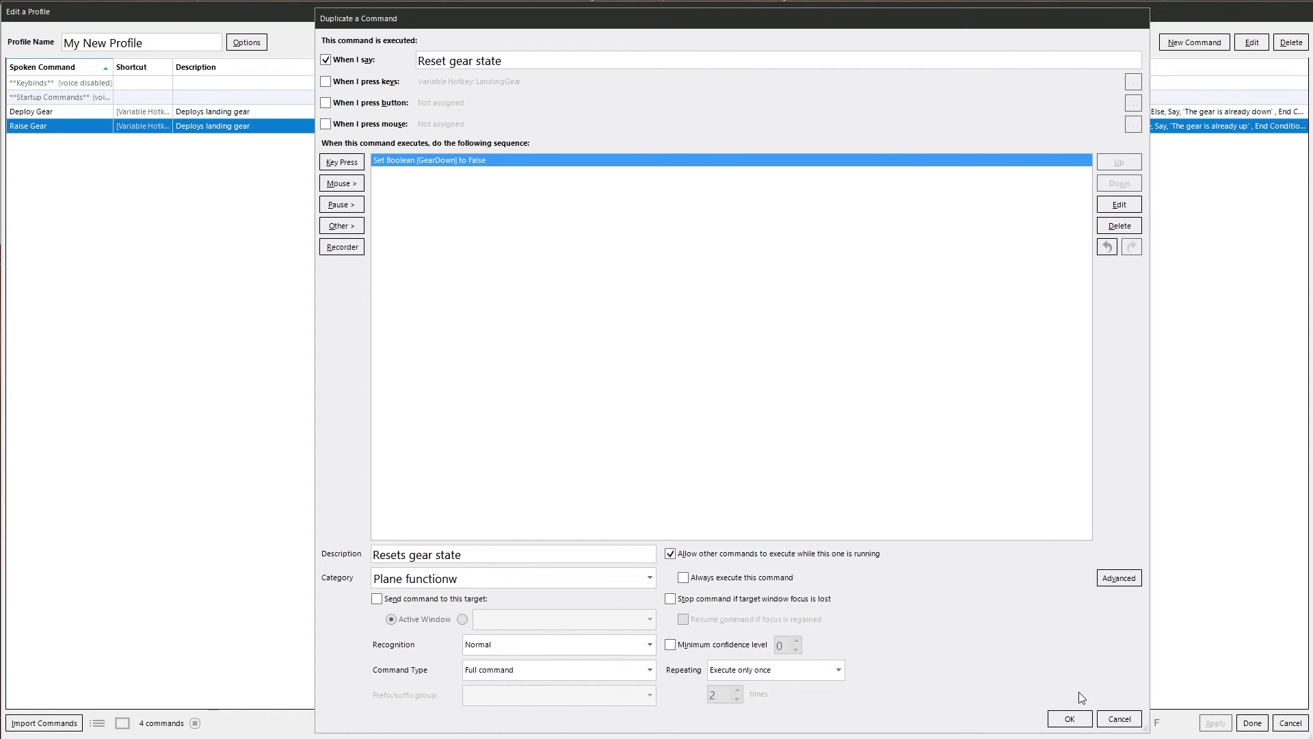
pyautogui.click(1070, 719)
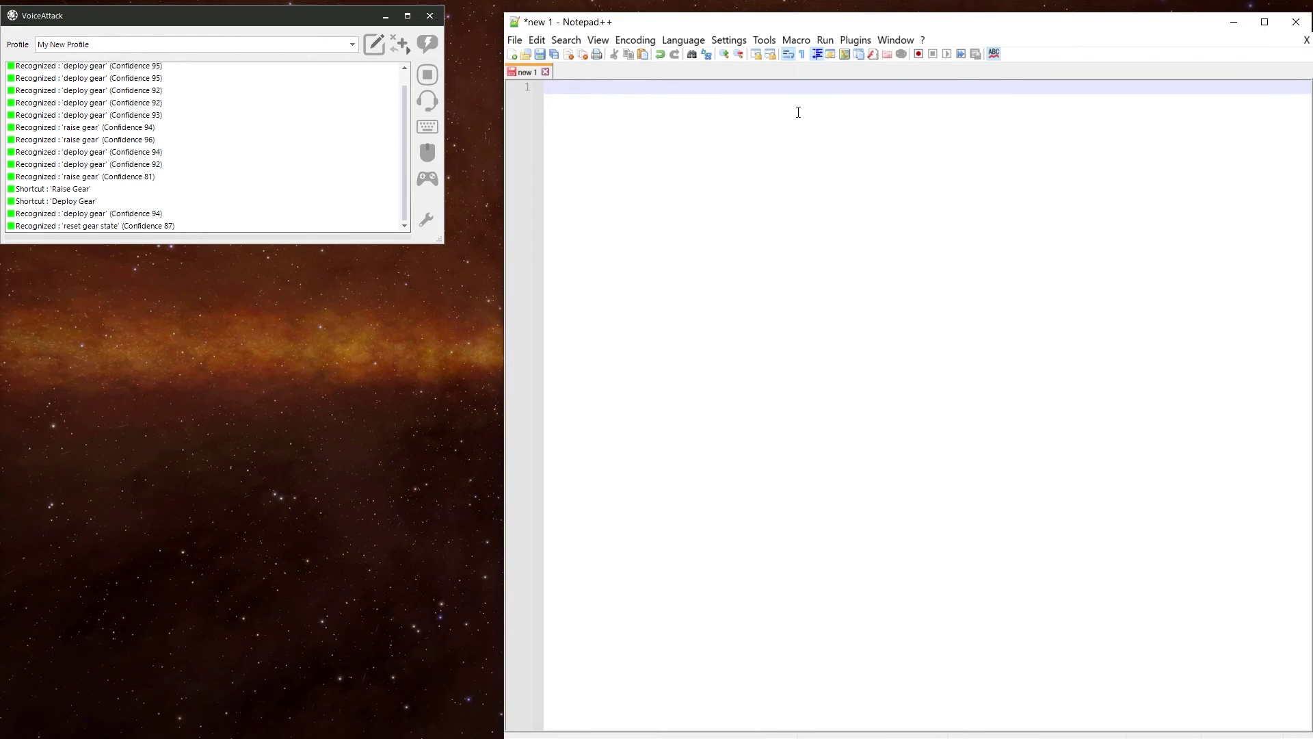
# Test the gear key g in the Notepad++ document, and save the Raise Gear command with its key trigger disabled.
pyautogui.write('g gear')
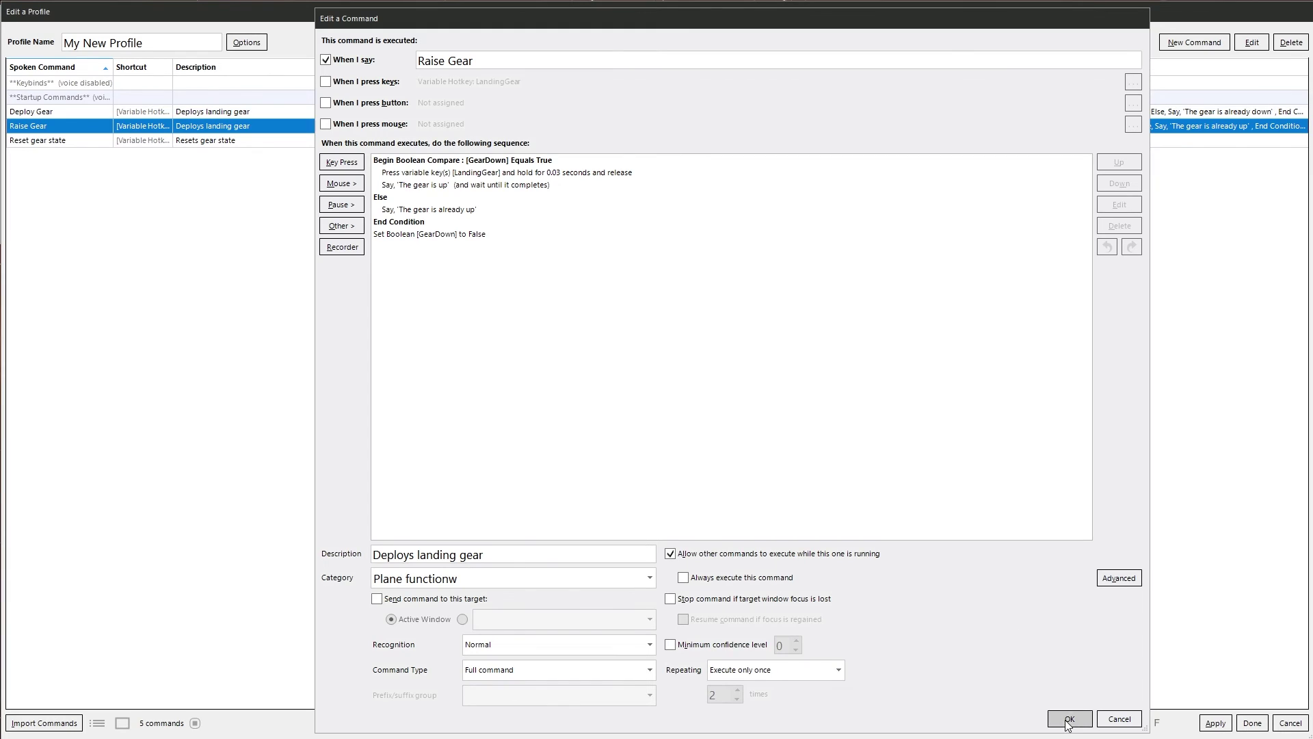
pyautogui.click(1067, 716)
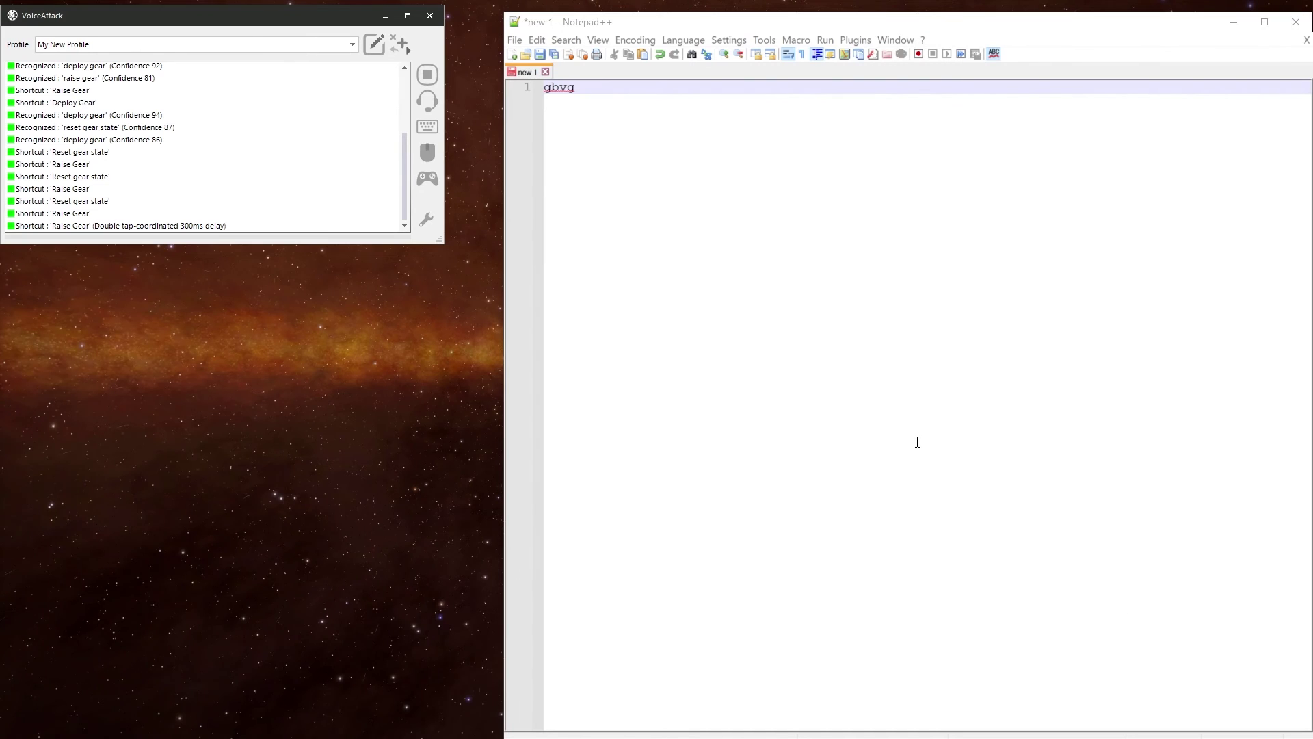
# Return to the Notepad++ document and clear the leftover test text.
pyautogui.click(781, 333)
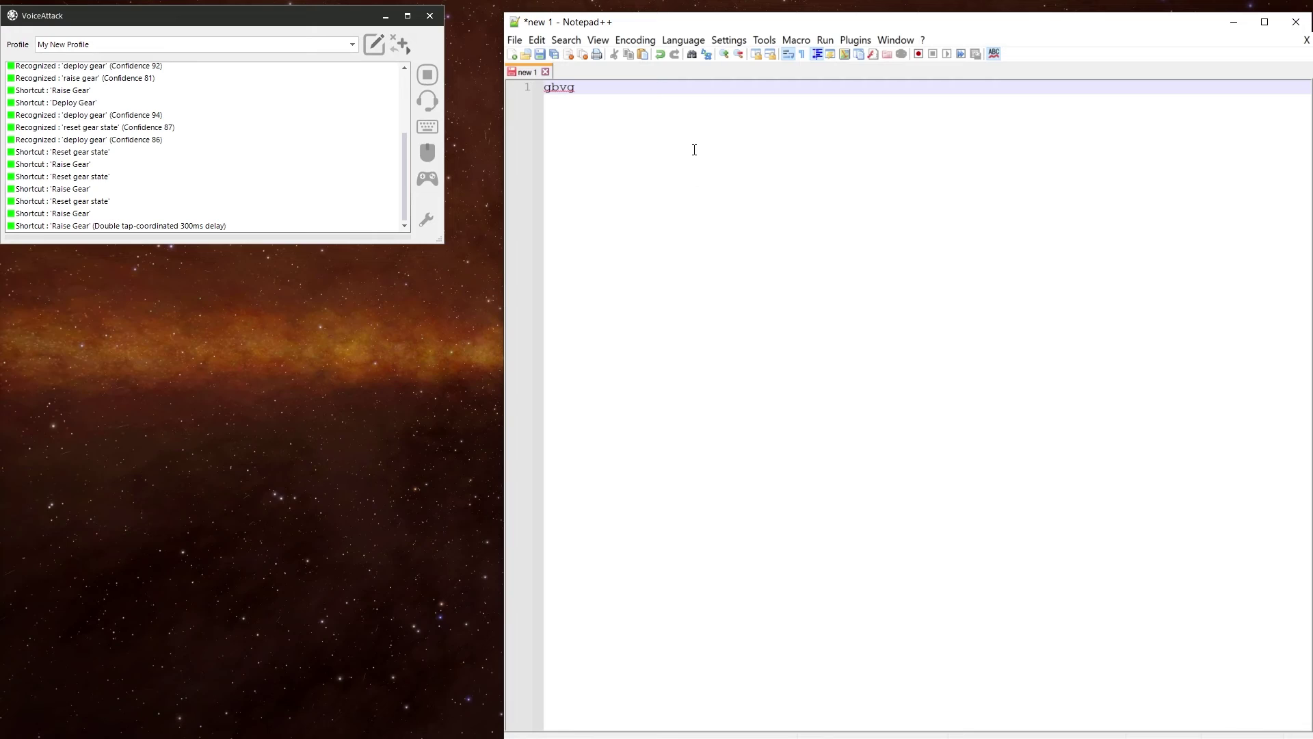
pyautogui.press('BackSpace')
pyautogui.press('BackSpace')
pyautogui.press('BackSpace')
# Enable the LandingGear variable hotkey as a key trigger for the Deploy Gear command and save the command.
pyautogui.click(373, 44)
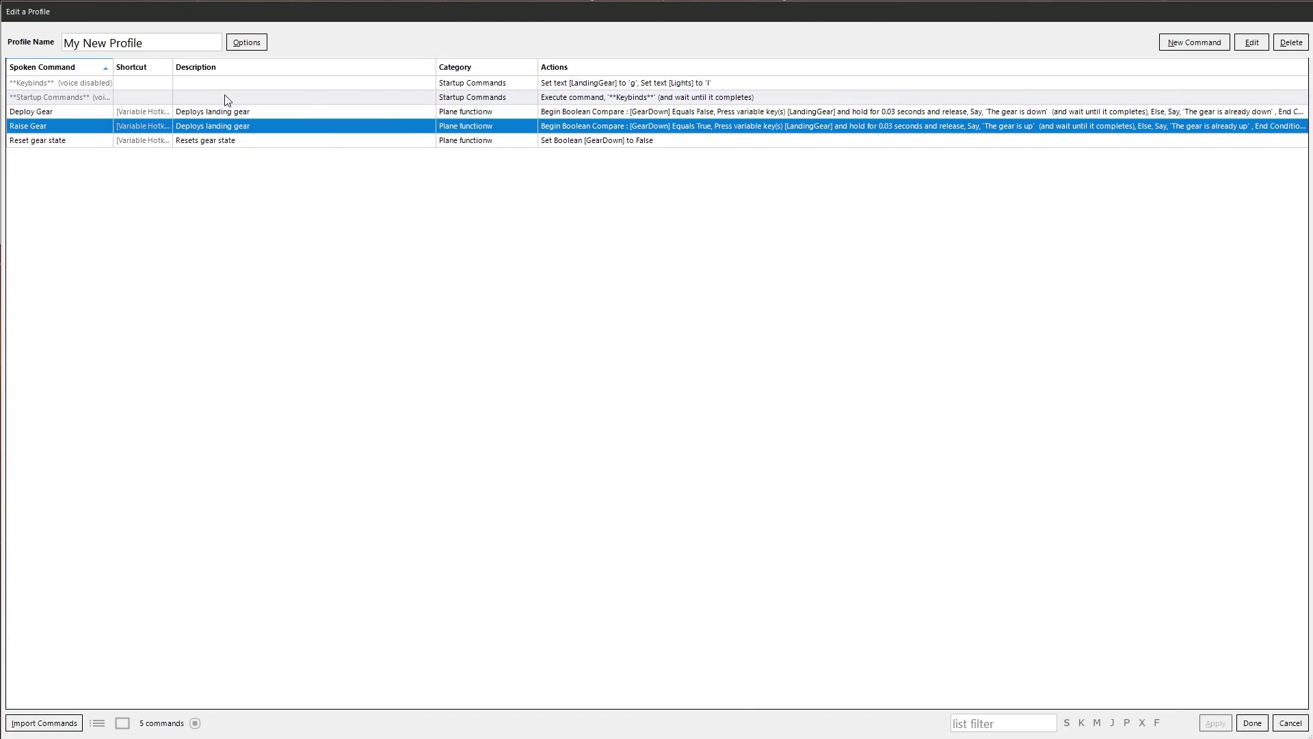
pyautogui.doubleClick(50, 112)
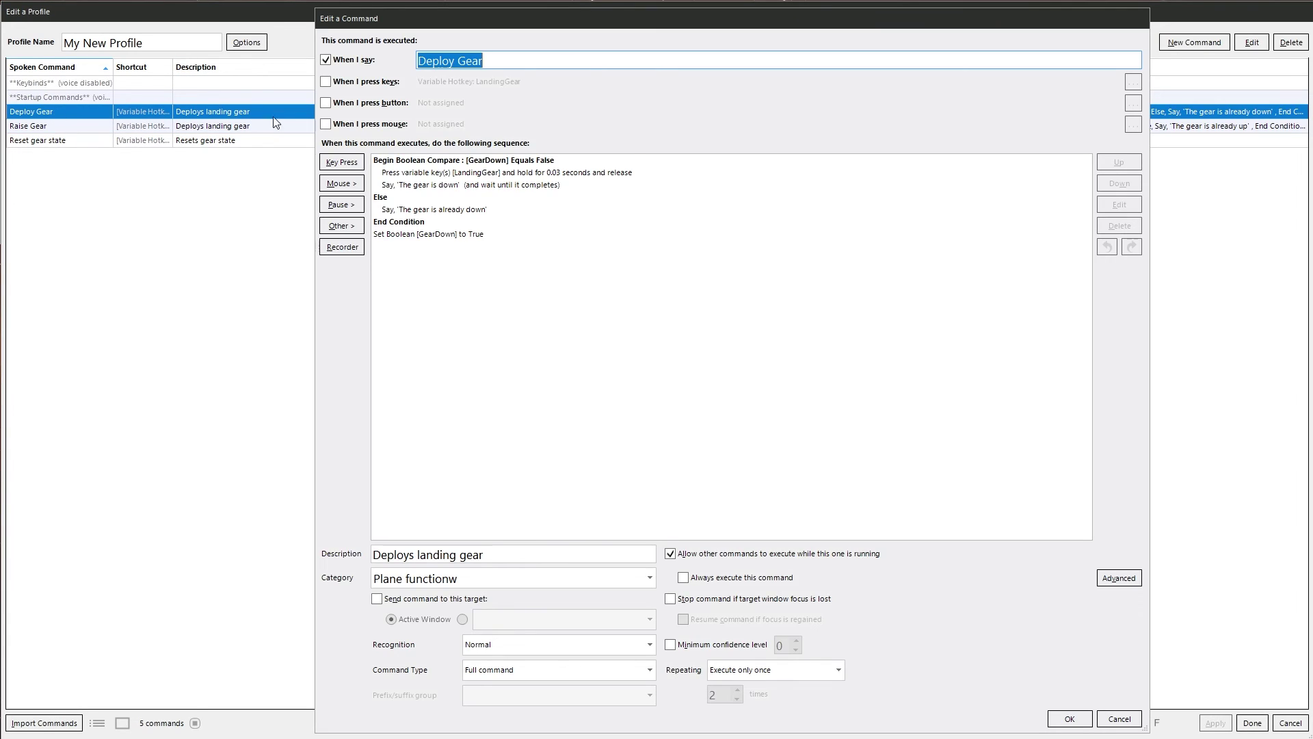
pyautogui.click(335, 85)
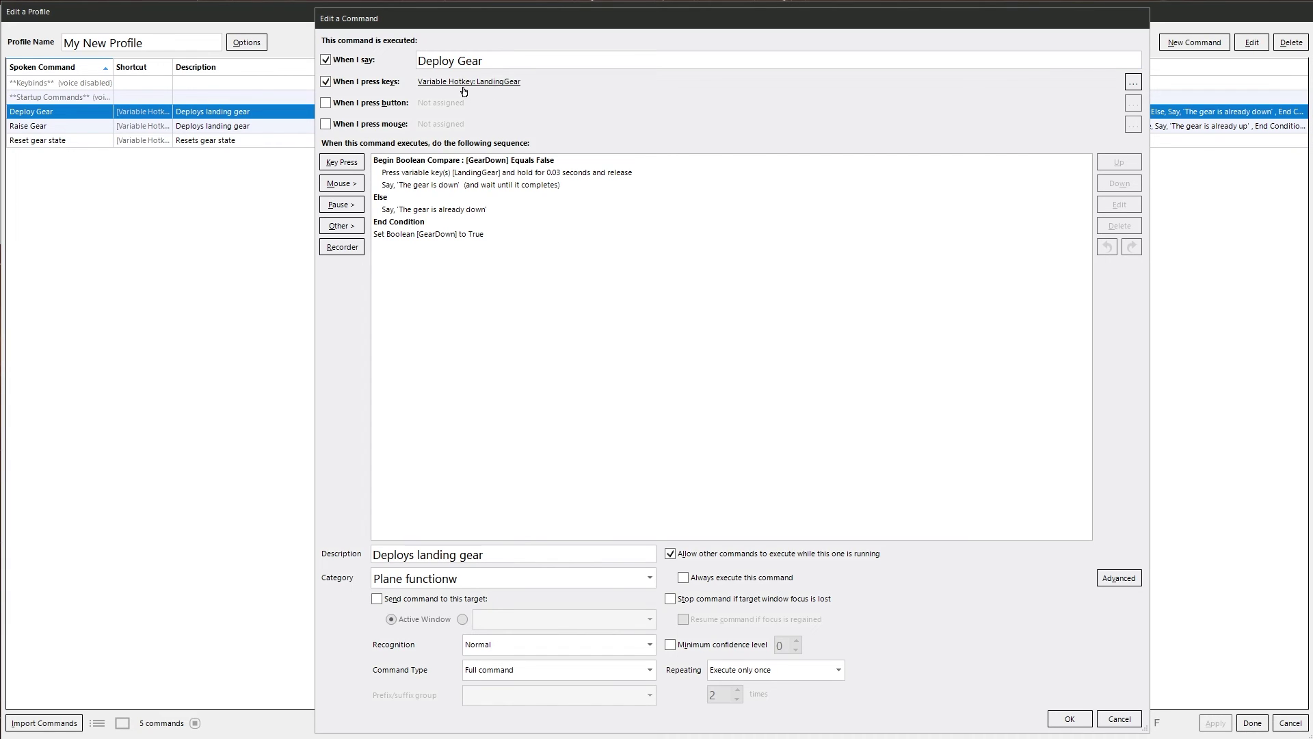
pyautogui.click(1070, 718)
# Enable the LandingGear variable hotkey for the Raise Gear command, and save the command and the profile.
pyautogui.doubleClick(38, 126)
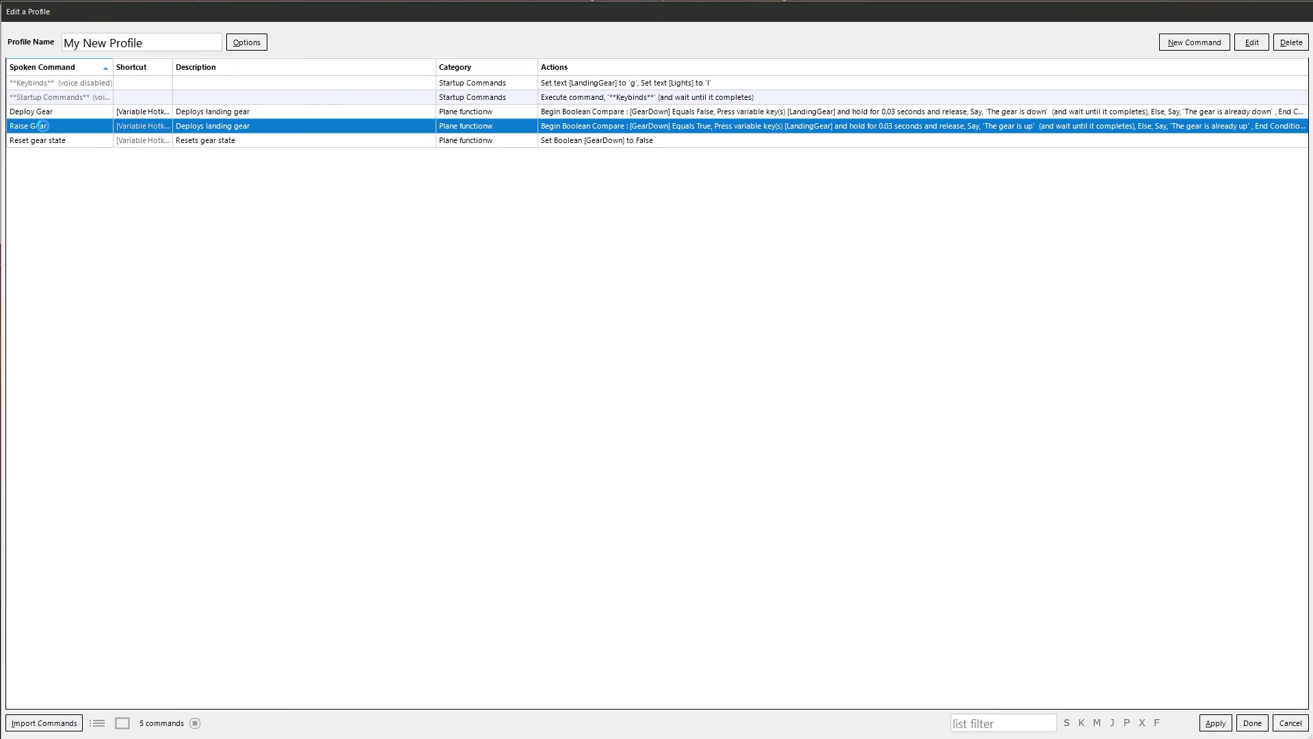
pyautogui.click(341, 85)
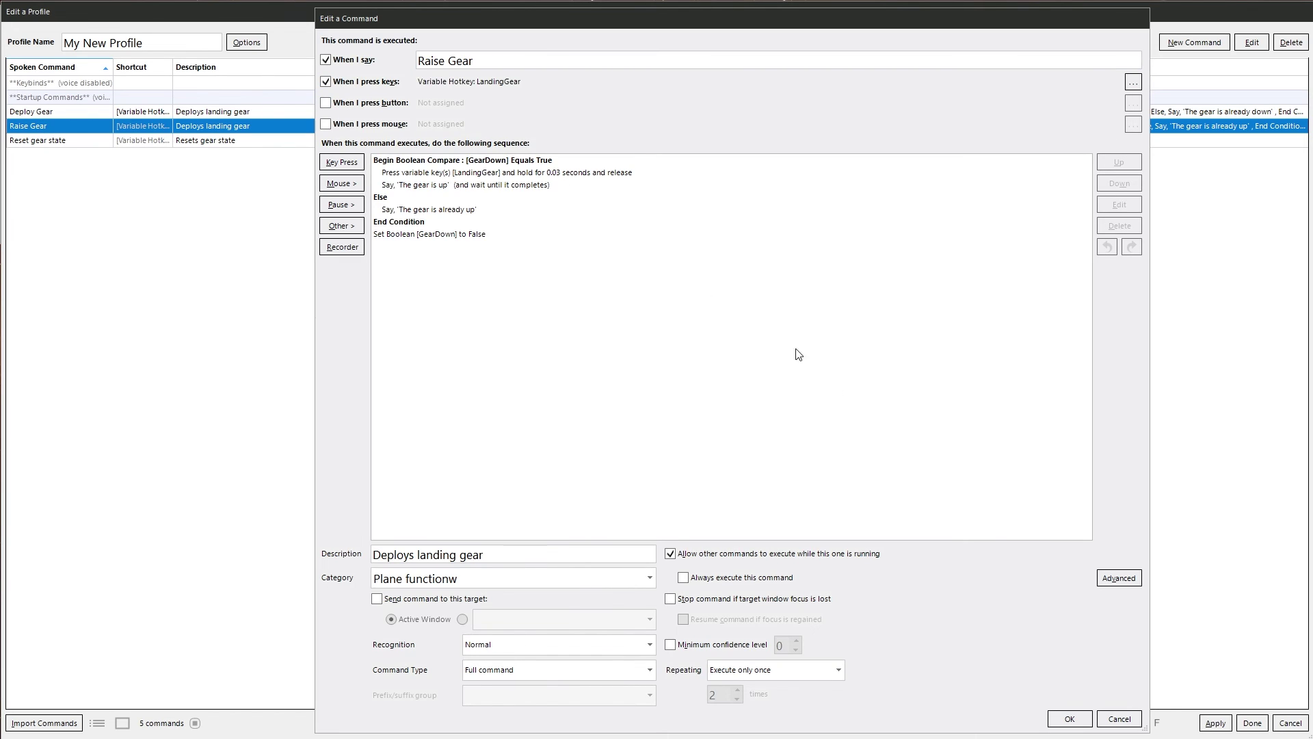
pyautogui.click(1070, 720)
pyautogui.click(1252, 723)
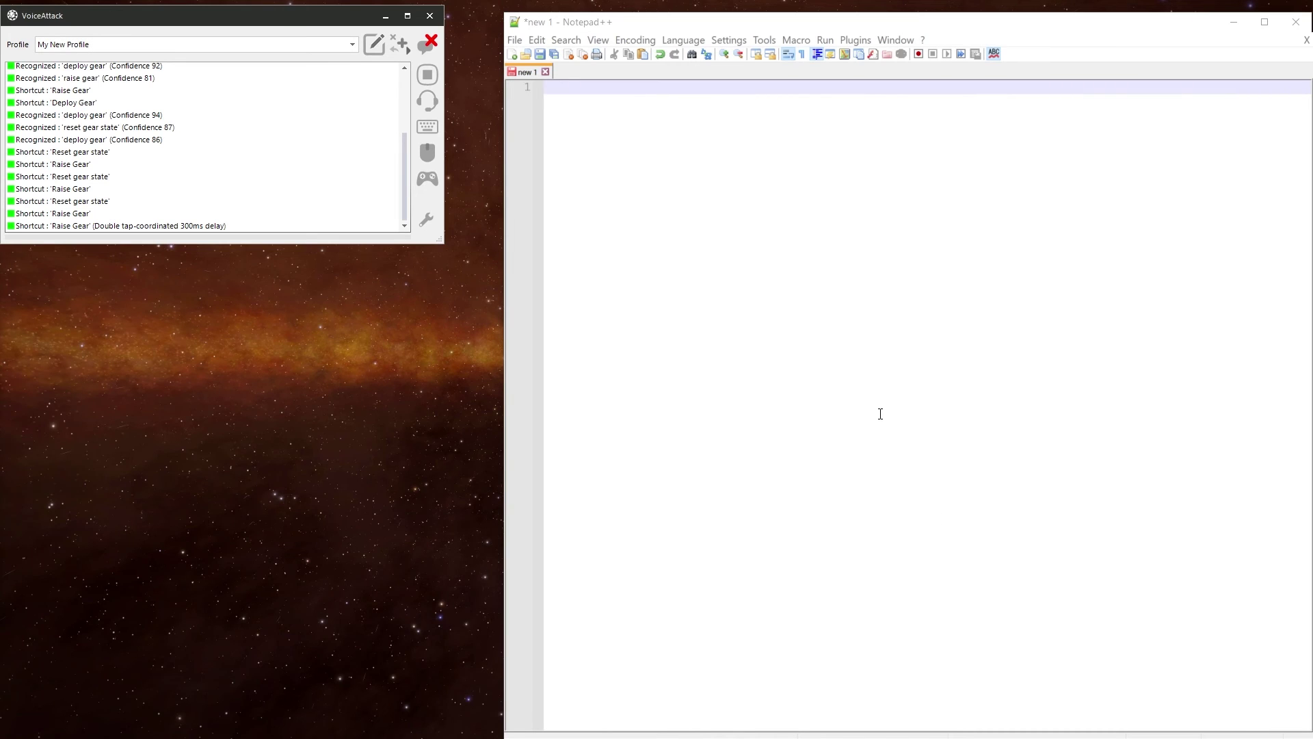
# Test the landing gear hotkey by entering g in the Notepad++ document.
pyautogui.click(880, 415)
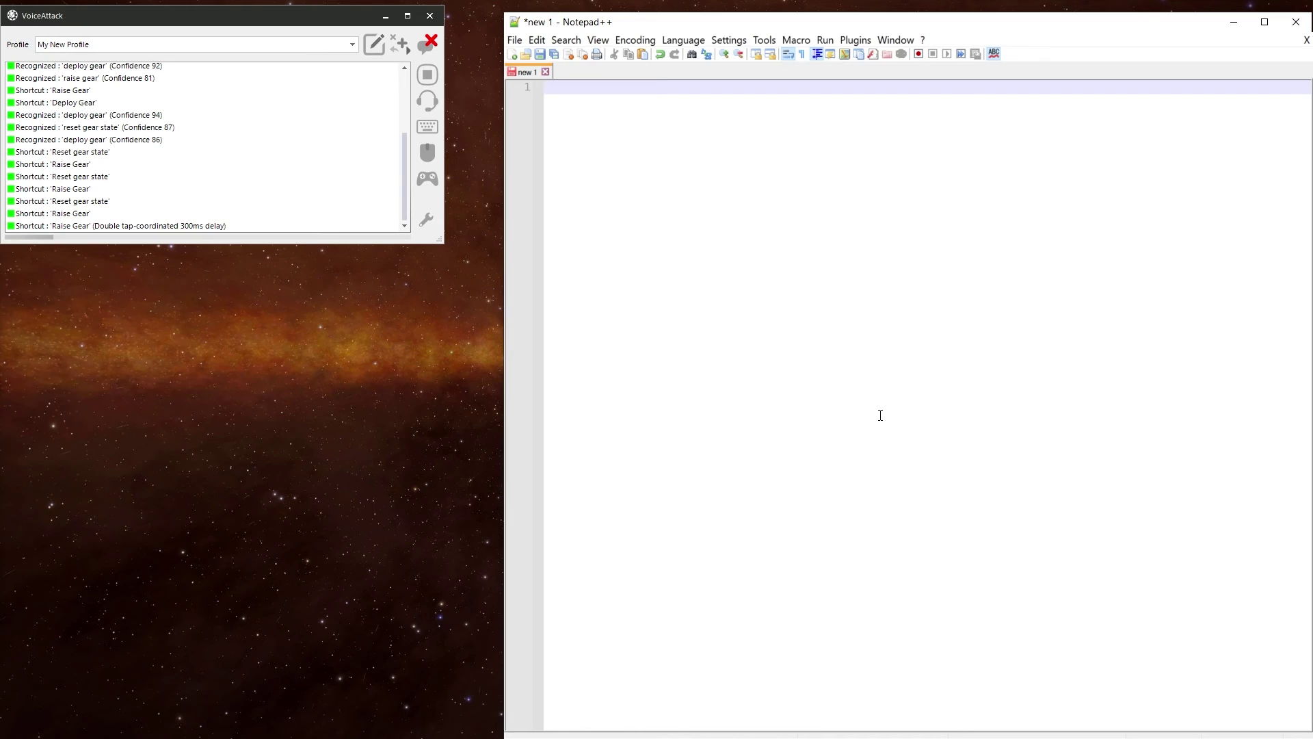
pyautogui.write('g')
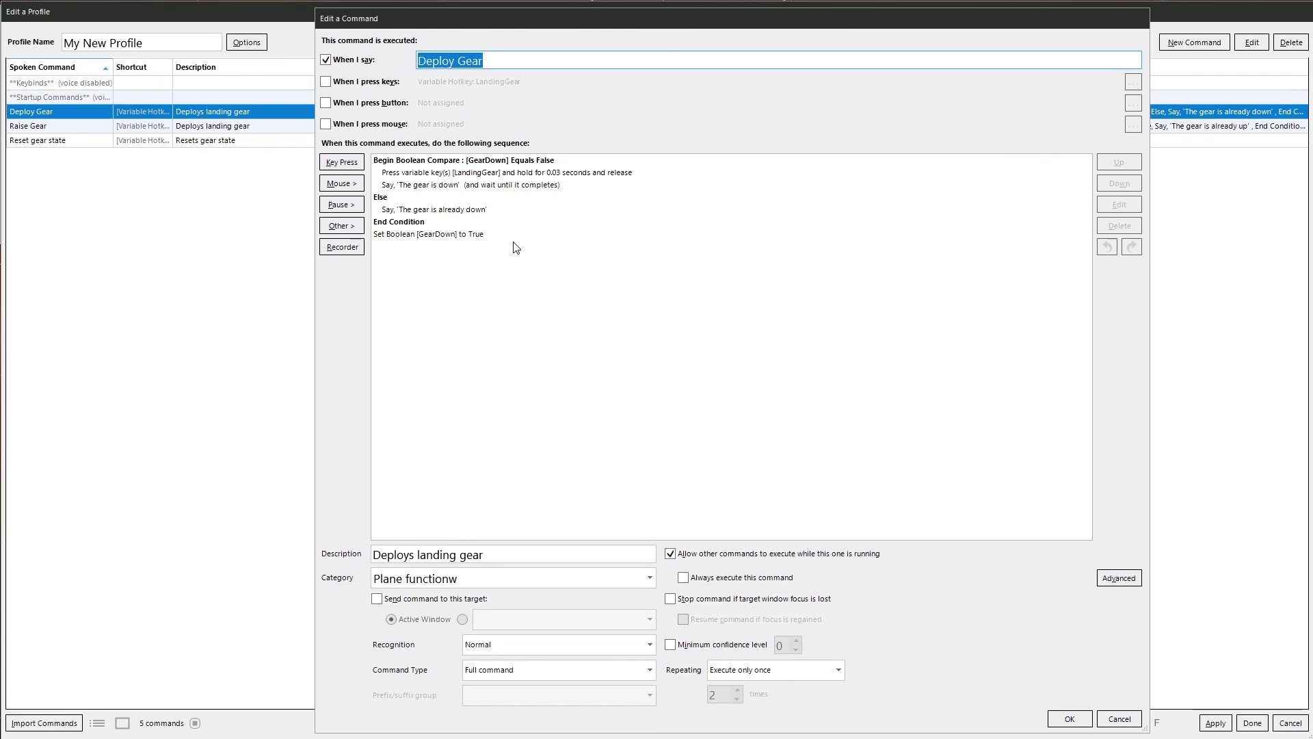
# Save the Deploy Gear command and profile with the key trigger disabled, and close Notepad++ without saving the test file.
pyautogui.click(1069, 719)
pyautogui.click(1252, 723)
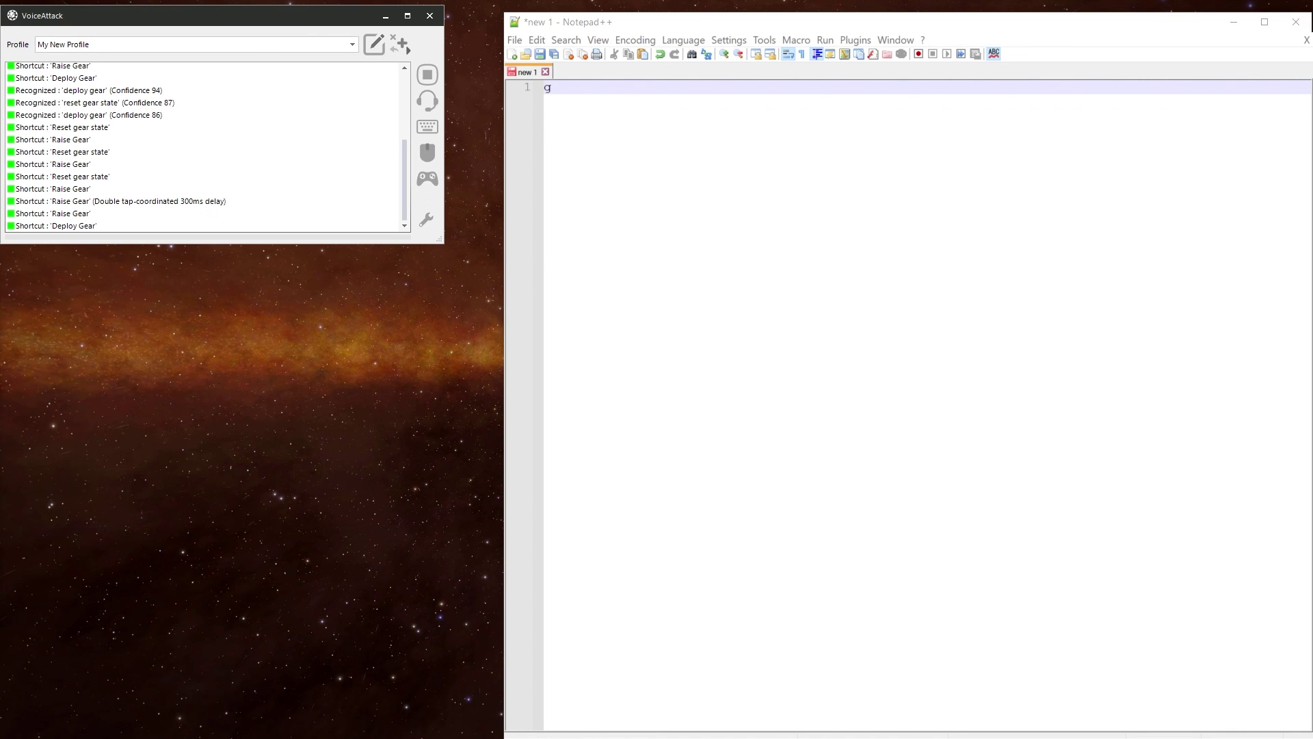
pyautogui.click(1296, 22)
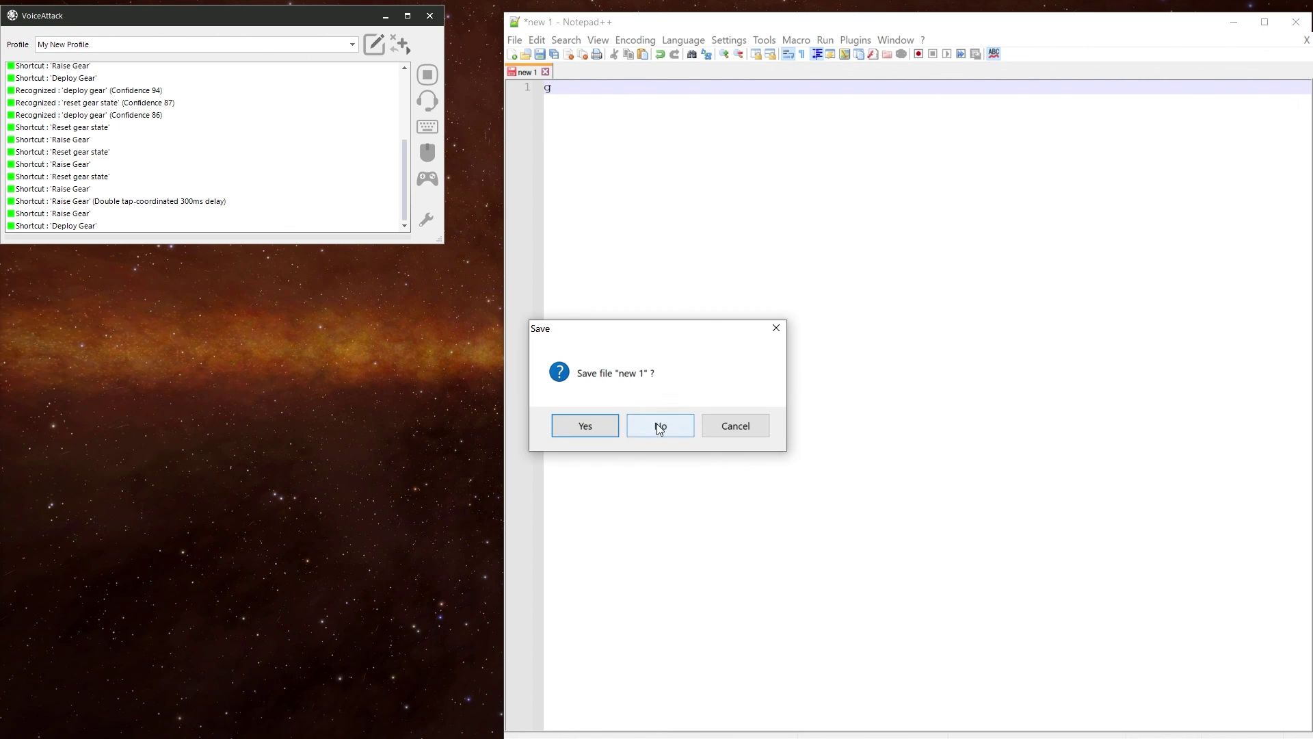
pyautogui.click(660, 426)
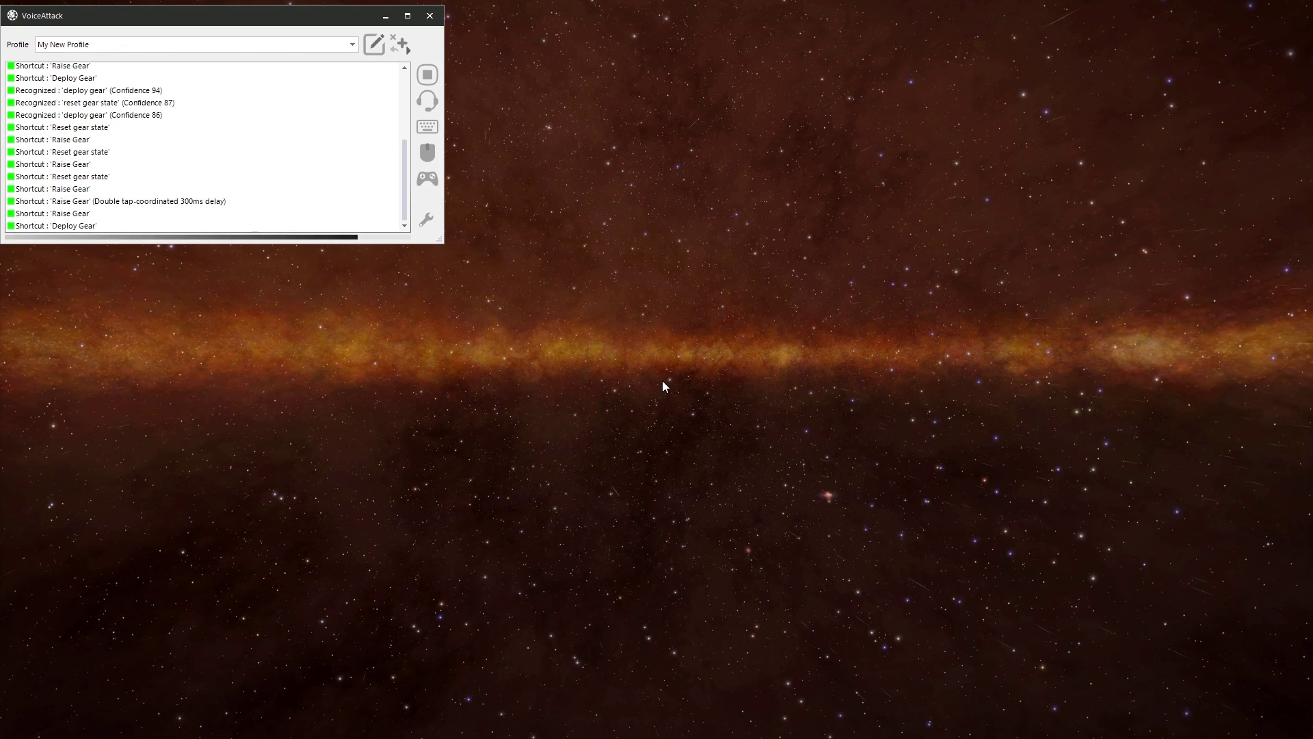